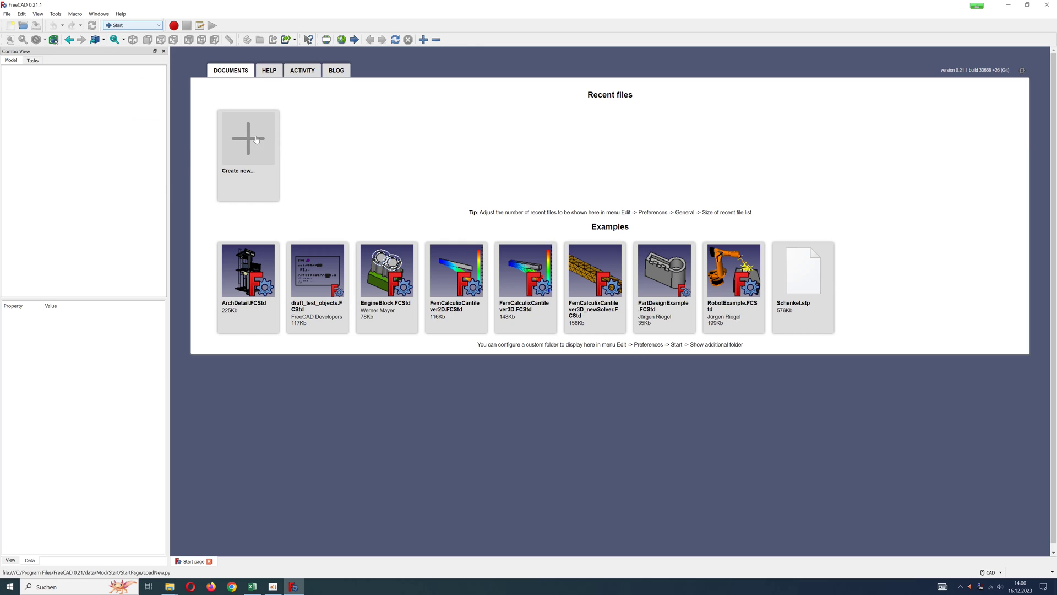
# Create a new document and open an empty XY-plane sketch in the Sketcher workbench
pyautogui.click(256, 139)
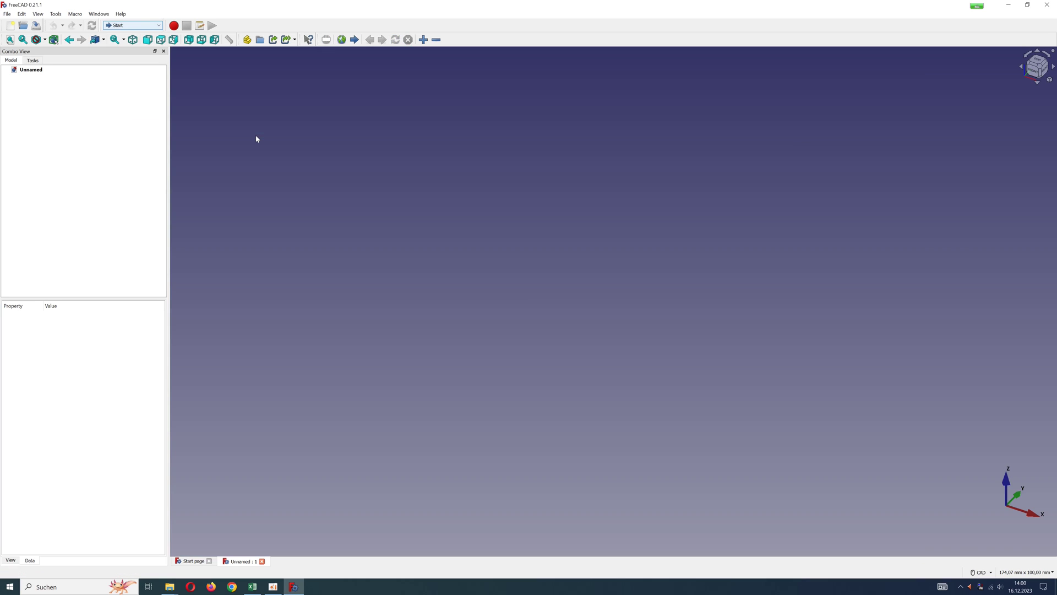
pyautogui.click(158, 27)
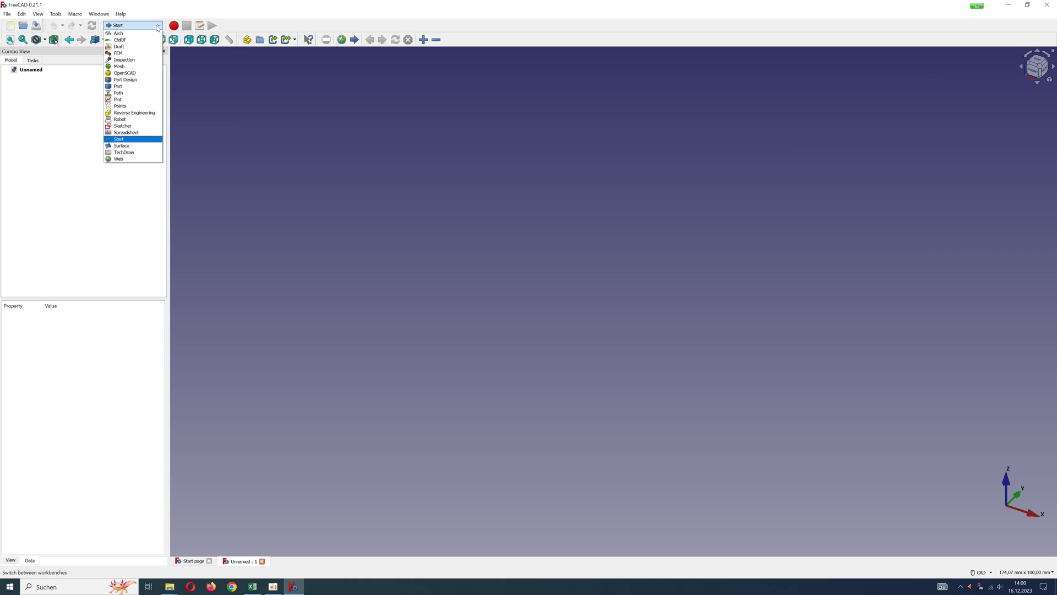
pyautogui.click(123, 125)
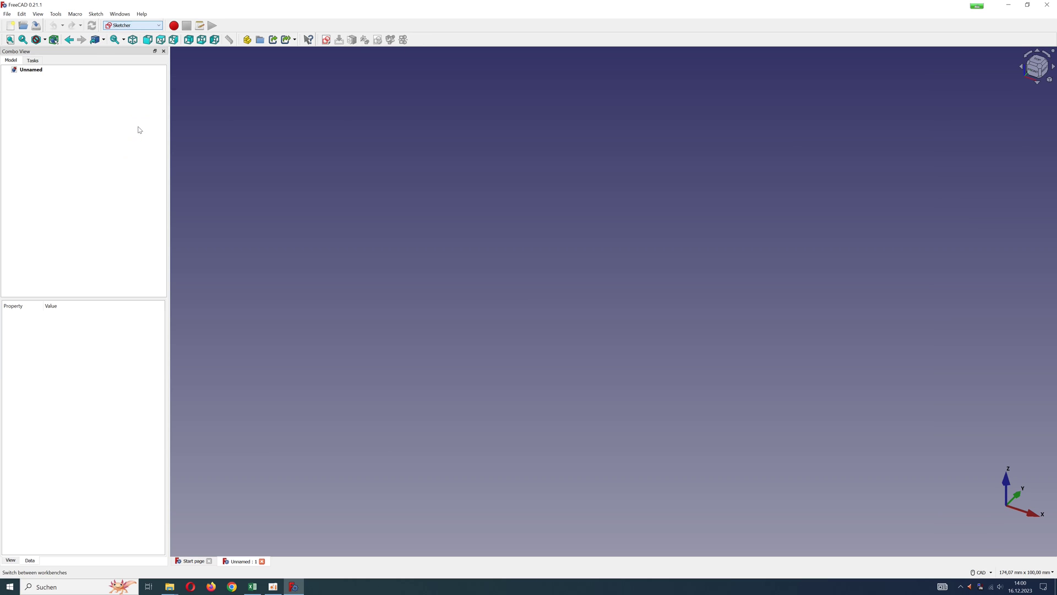
pyautogui.click(325, 40)
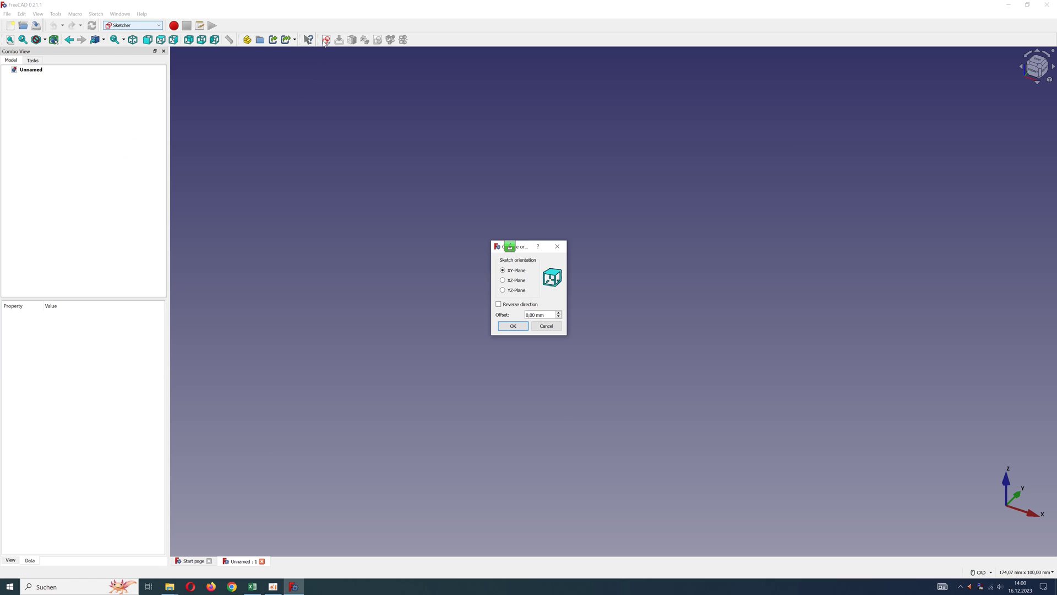
pyautogui.click(522, 327)
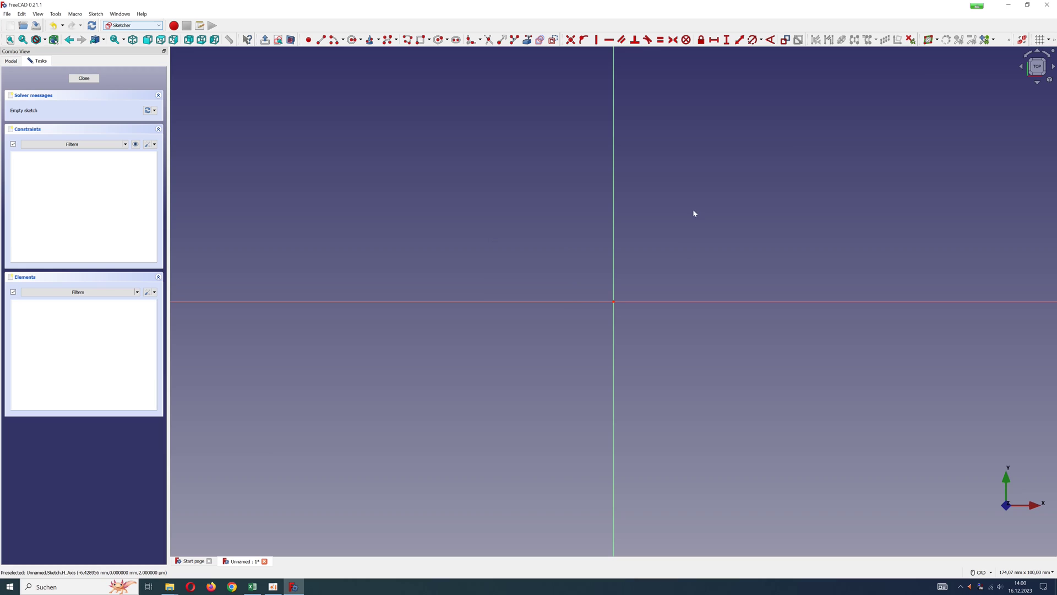
# Draw a circle centred on the sketch origin
pyautogui.click(352, 40)
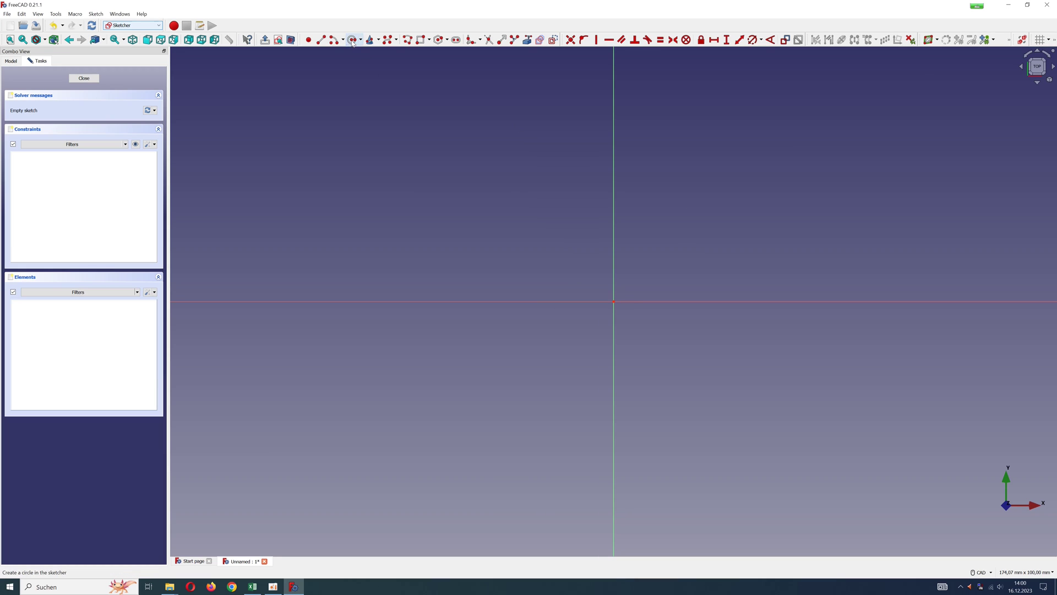
pyautogui.click(614, 301)
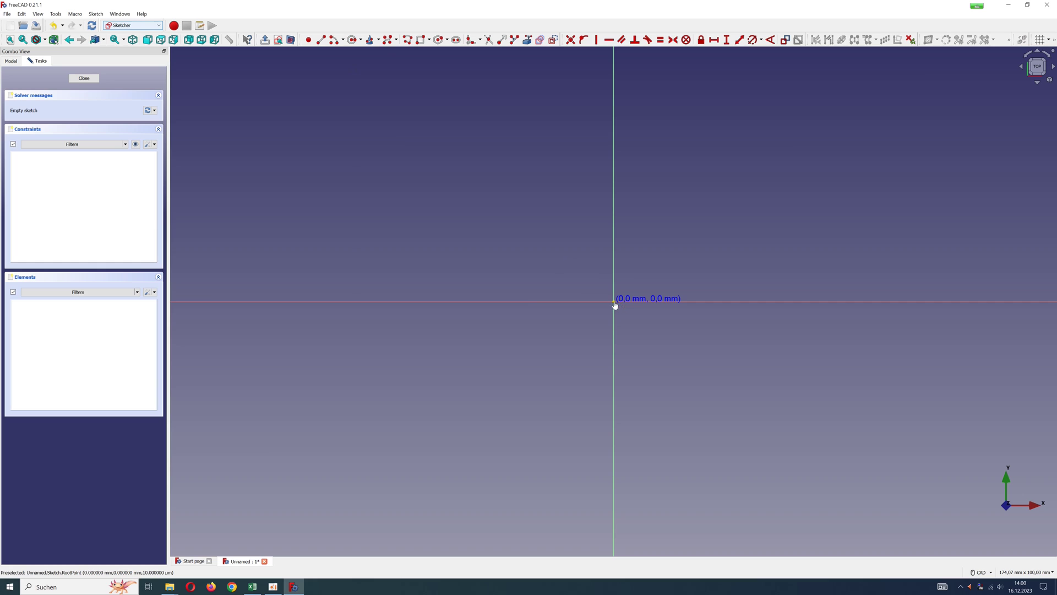
pyautogui.click(670, 272)
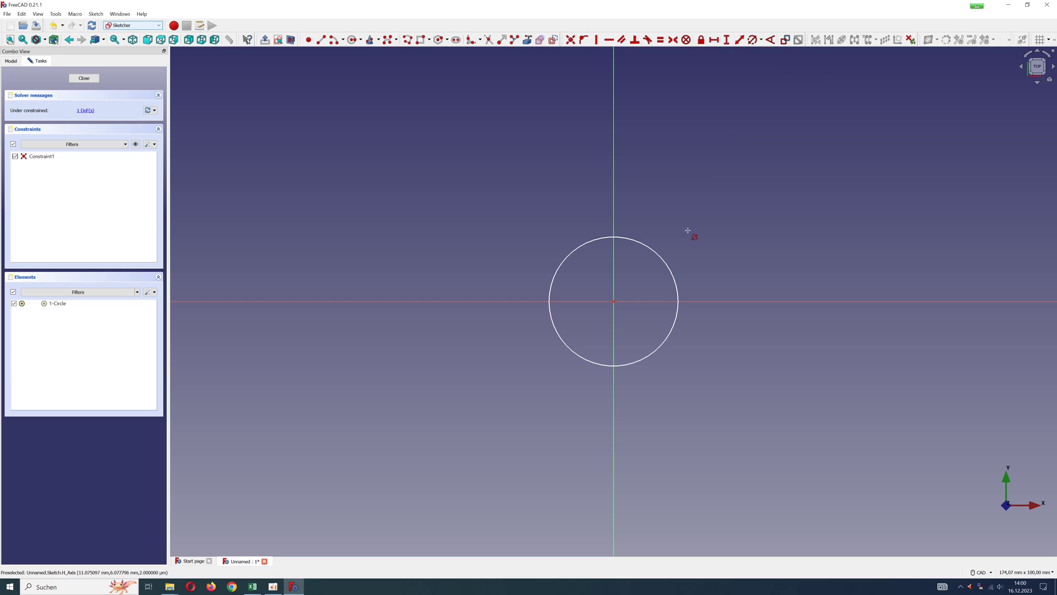
# Constrain the circle's diameter to 20 mm and move the label clear
pyautogui.click(667, 264)
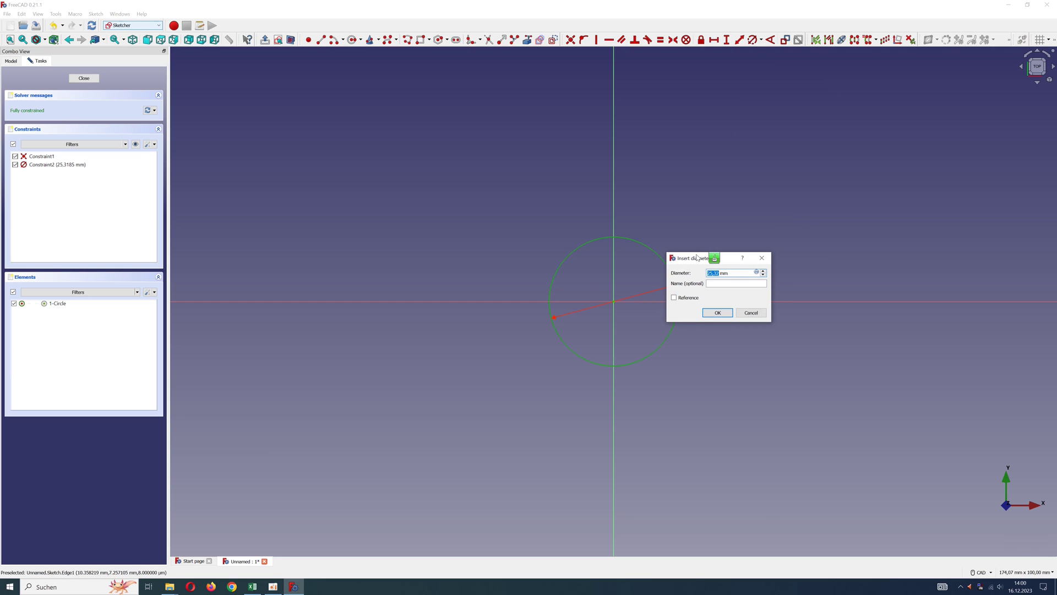
pyautogui.write('20')
pyautogui.click(718, 312)
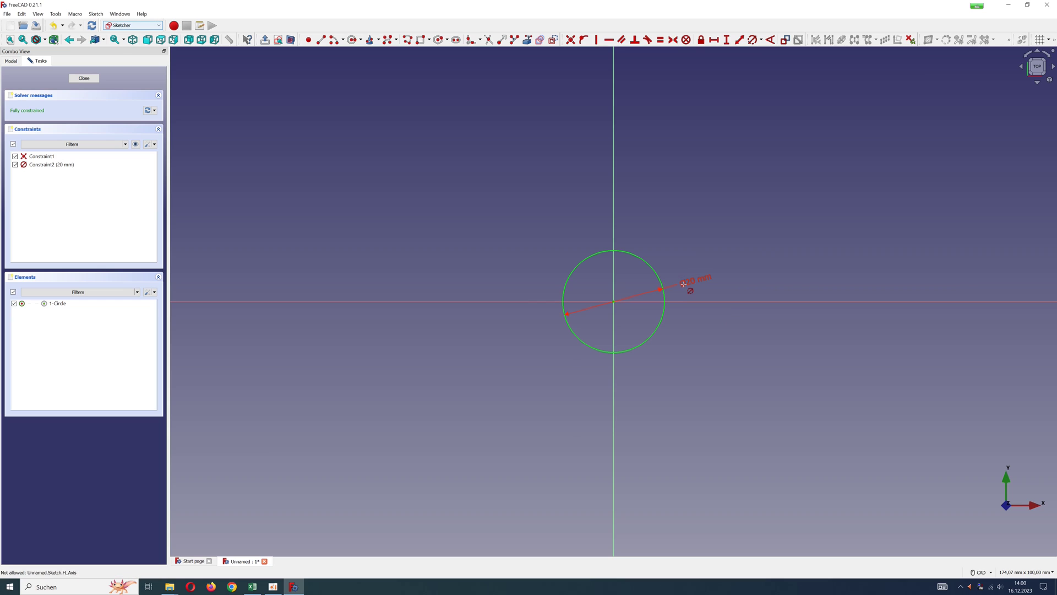
pyautogui.moveTo(684, 285); pyautogui.dragTo(814, 130)
pyautogui.scroll(-8, 678, 215)
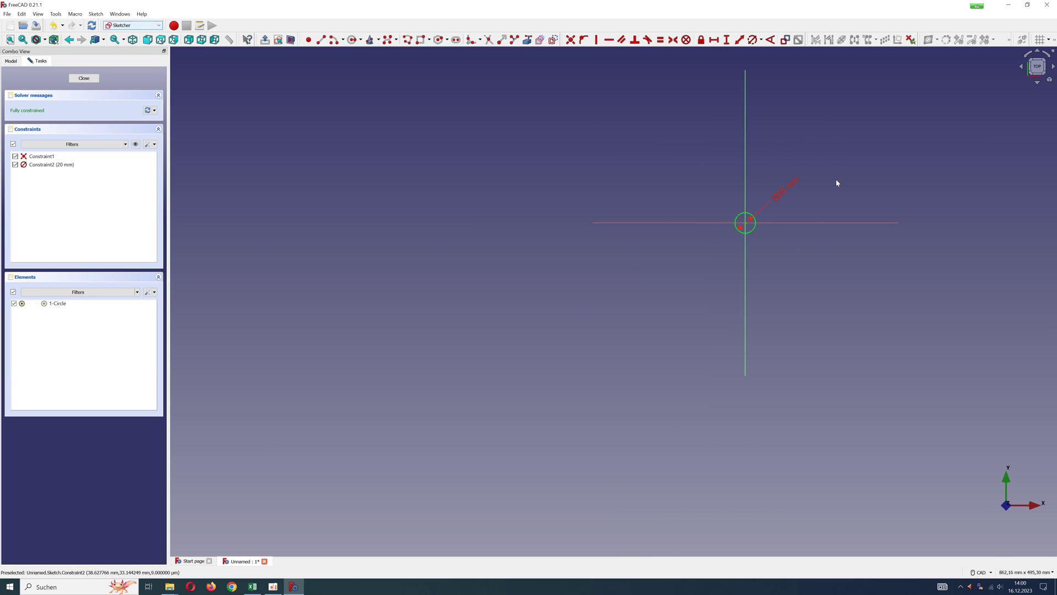
# Draw a rectangle enclosing the circle
pyautogui.click(421, 41)
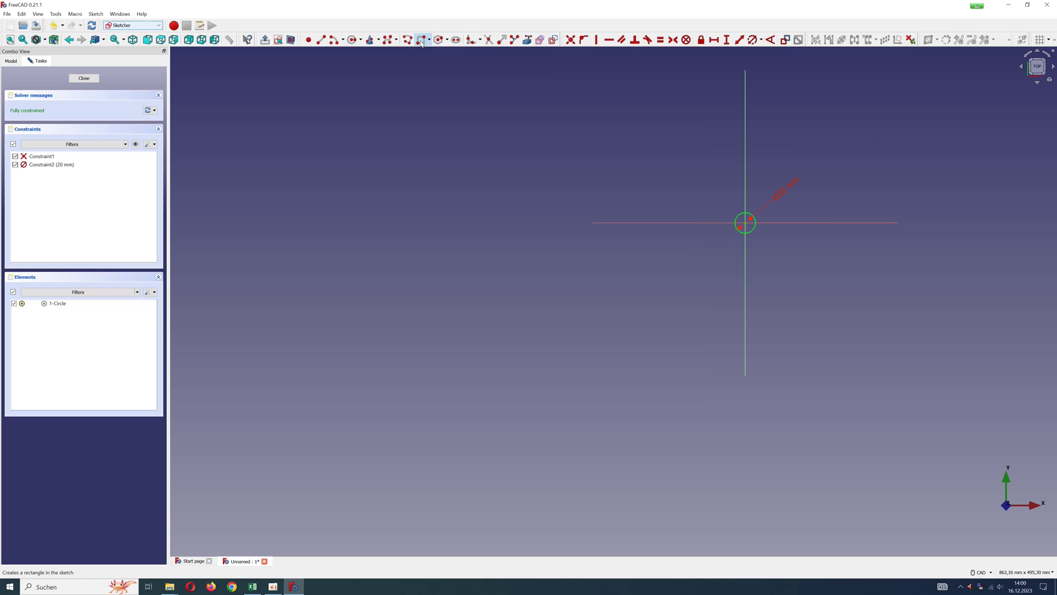
pyautogui.click(642, 121)
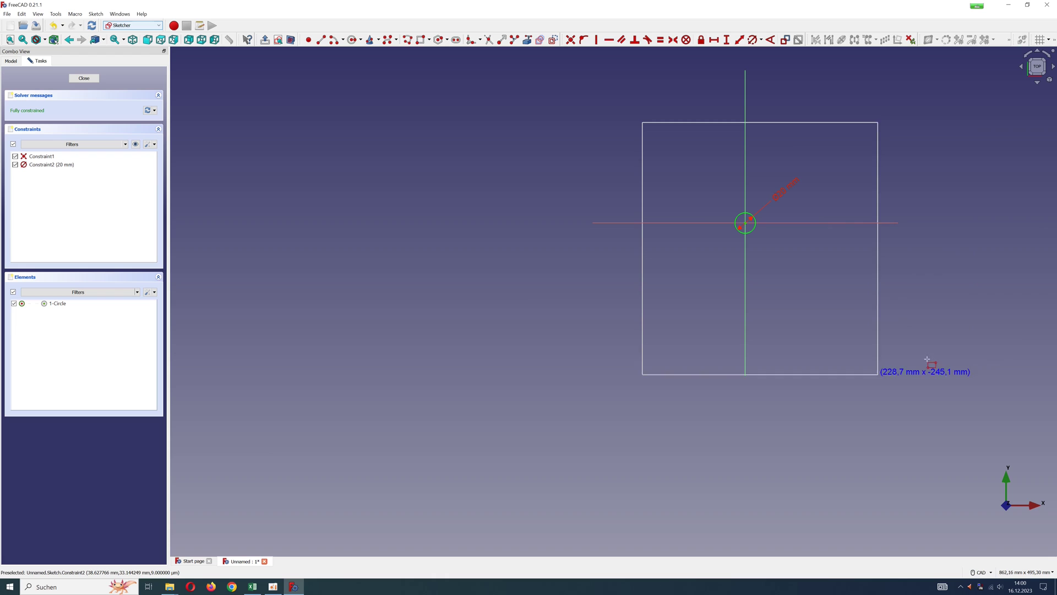
pyautogui.click(962, 349)
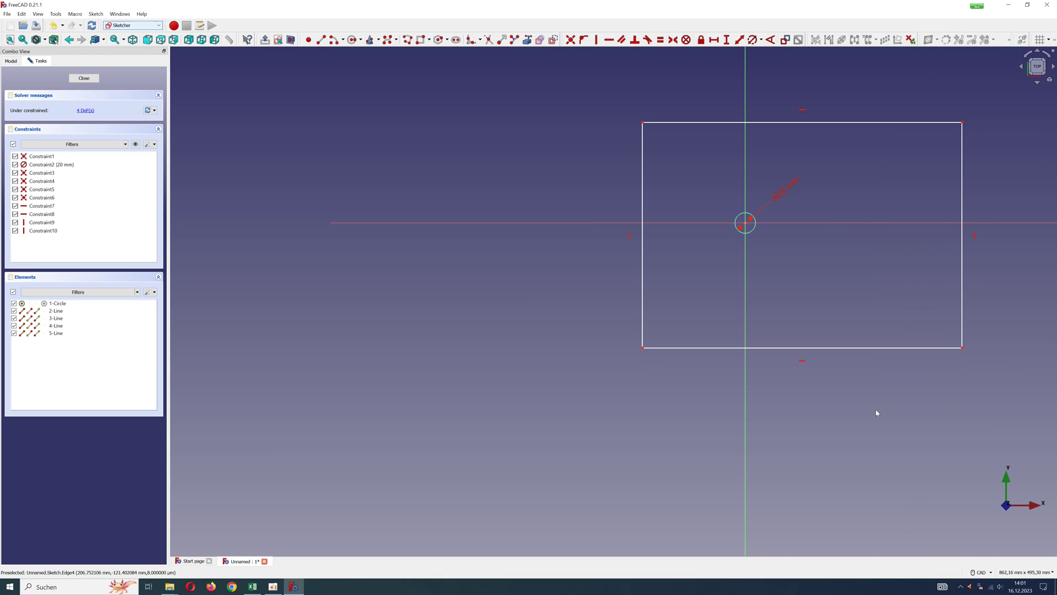
pyautogui.moveTo(889, 403)
pyautogui.mouseDown(button='middle')
pyautogui.moveTo(767, 418)
pyautogui.moveTo(716, 443)
pyautogui.mouseUp(button='middle')
# Dimension the rectangle 500 mm wide along the top edge and 300 mm tall along the left edge
pyautogui.click(714, 39)
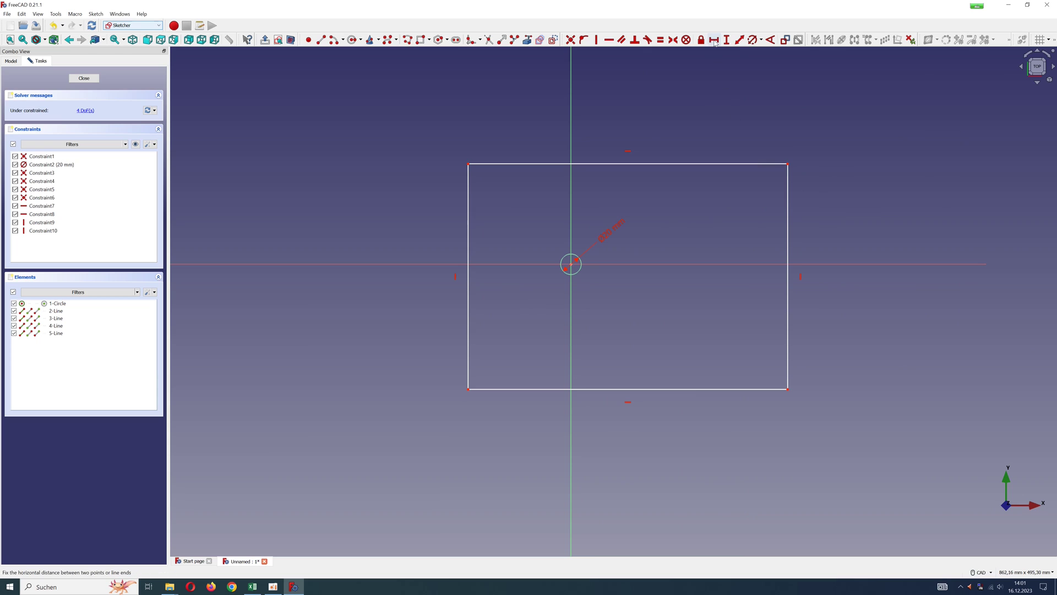
pyautogui.click(683, 163)
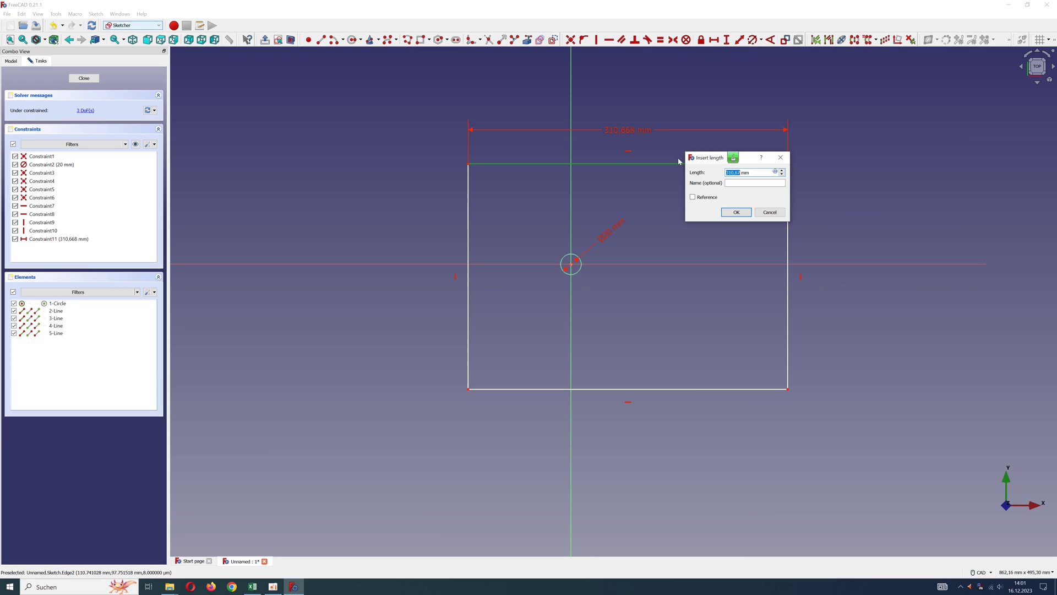
pyautogui.write('500')
pyautogui.click(736, 212)
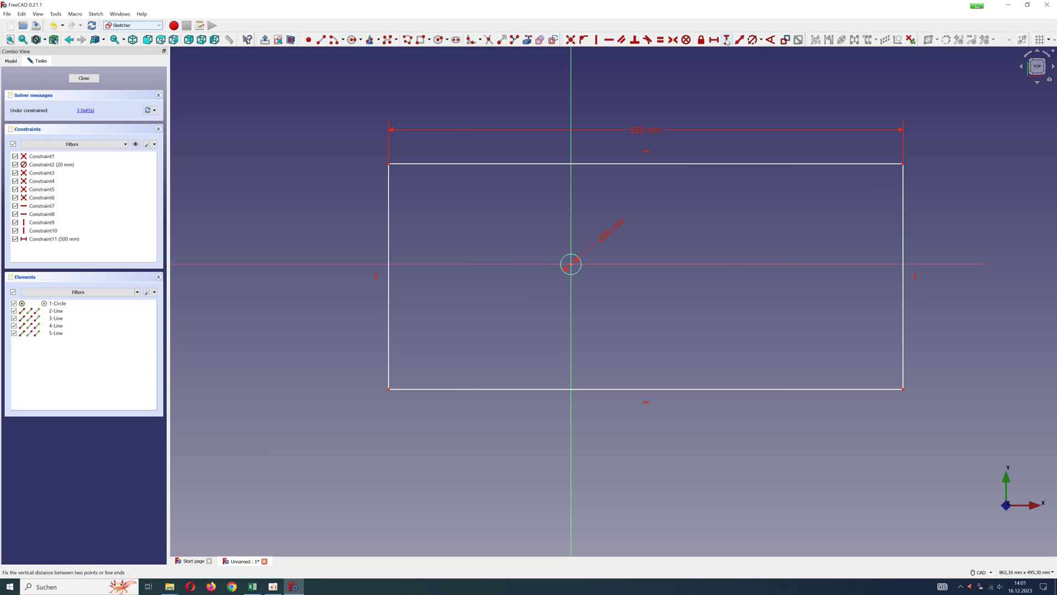
pyautogui.click(391, 226)
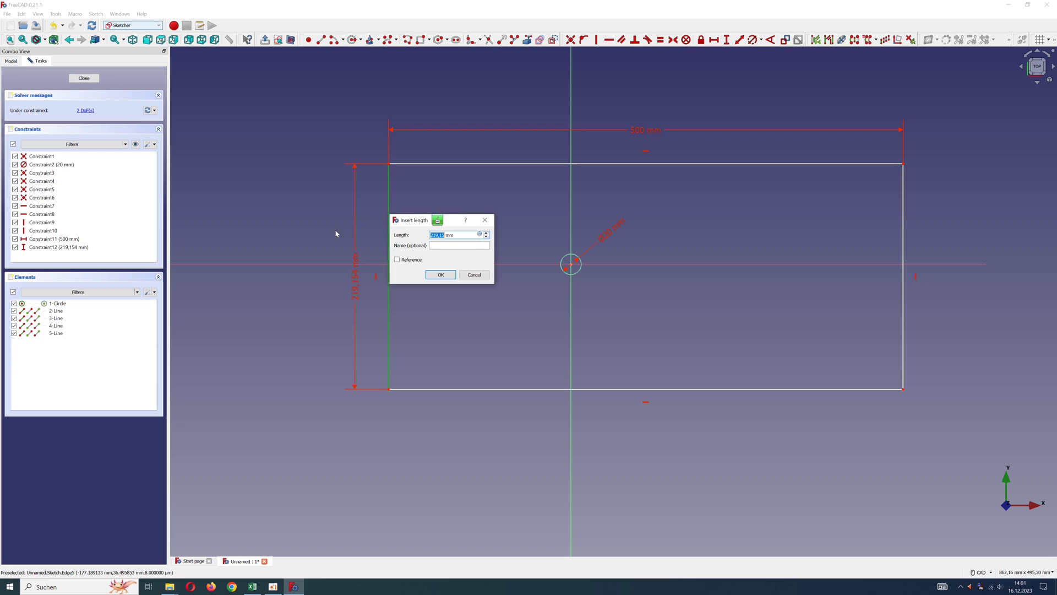
pyautogui.write('300')
pyautogui.click(439, 275)
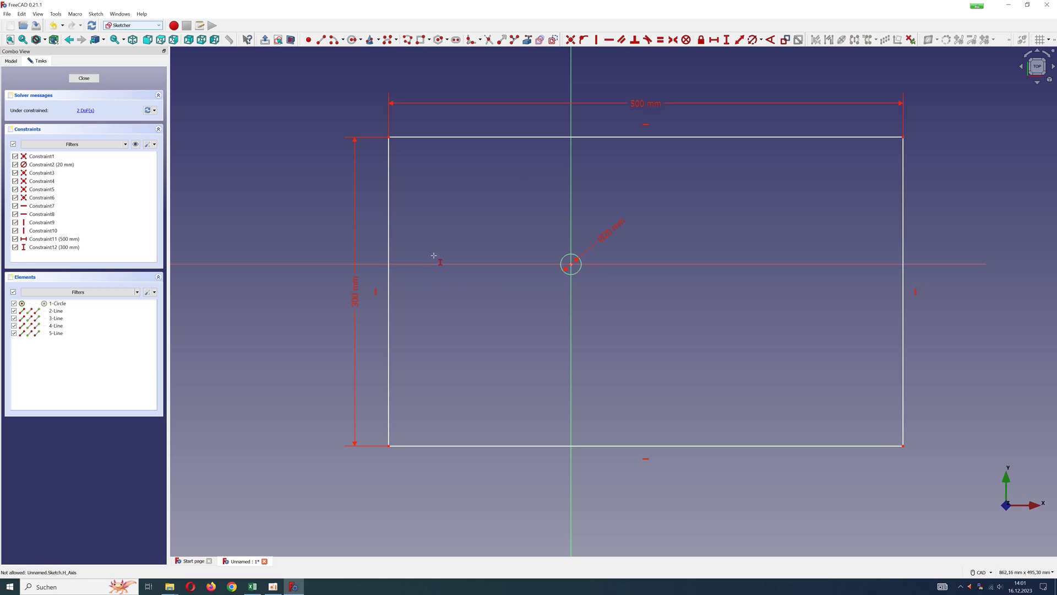
# Place the circle centre 150 mm from the rectangle's top edge and 150 mm from its left edge
pyautogui.click(739, 39)
pyautogui.click(571, 264)
pyautogui.click(558, 137)
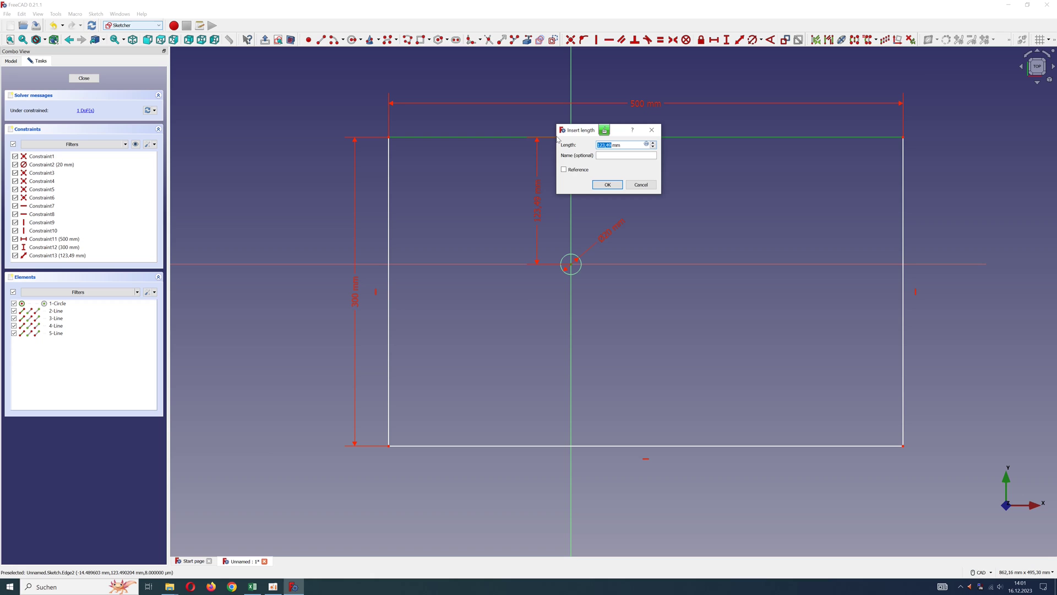
pyautogui.write('150')
pyautogui.click(608, 185)
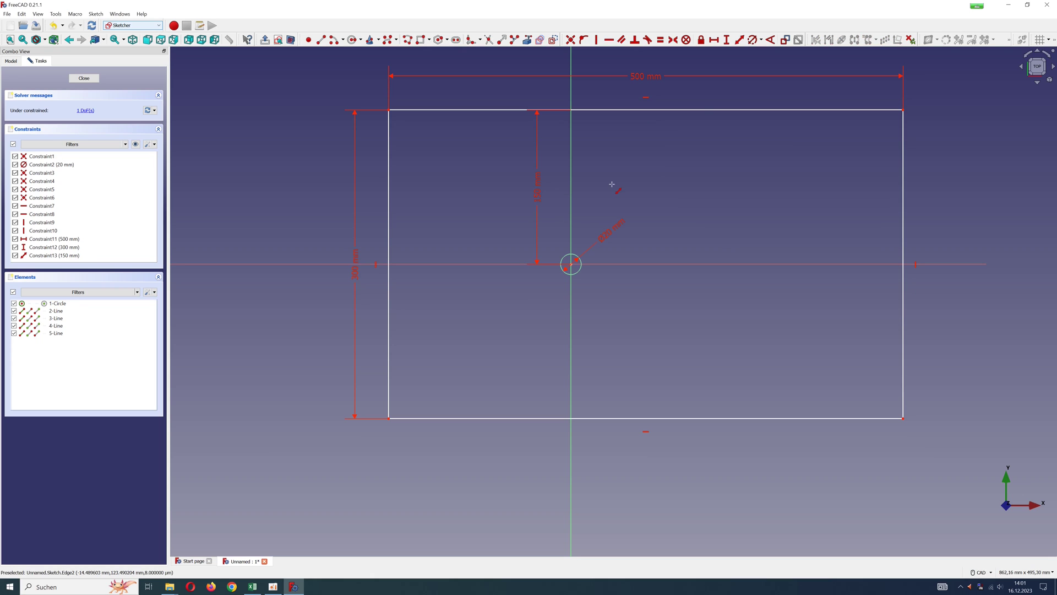
pyautogui.click(738, 41)
pyautogui.click(571, 264)
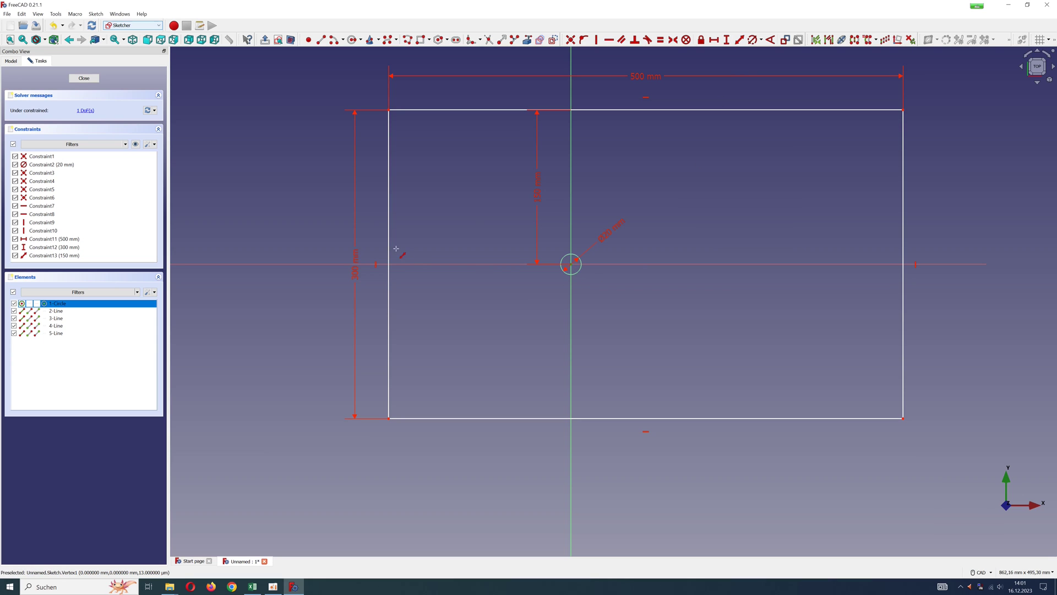
pyautogui.click(388, 250)
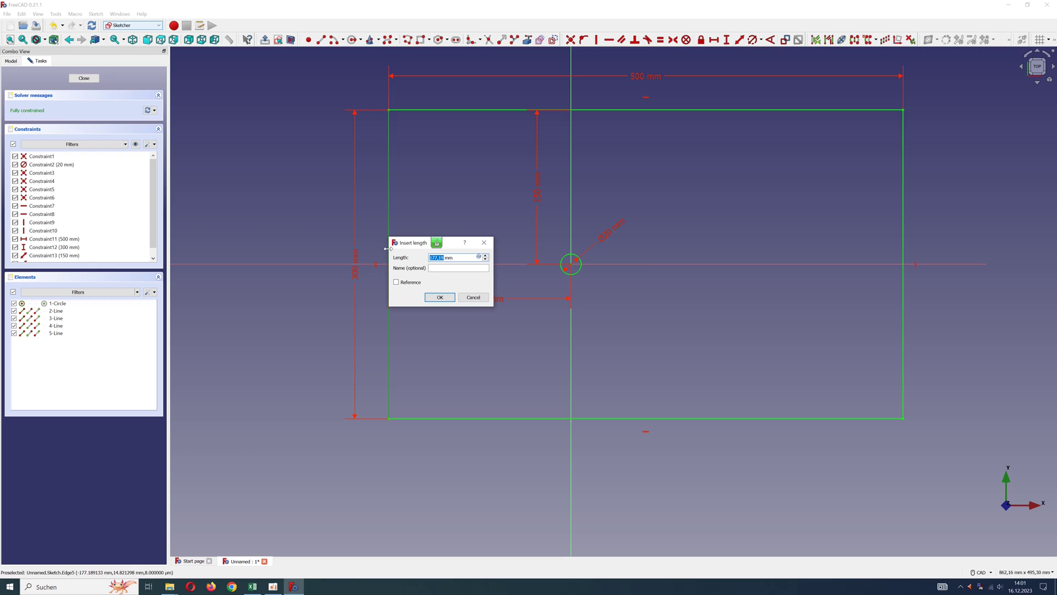
pyautogui.write('150')
pyautogui.click(439, 298)
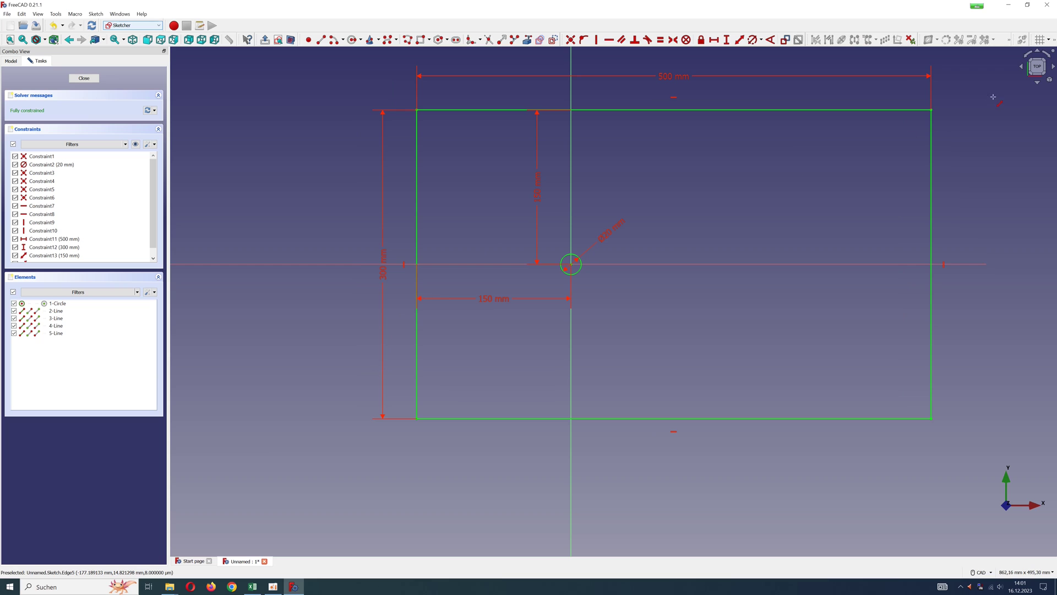
# Close the fully constrained sketch
pyautogui.scroll(-1, 980, 97)
pyautogui.moveTo(974, 97); pyautogui.dragTo(864, 150, button='middle')
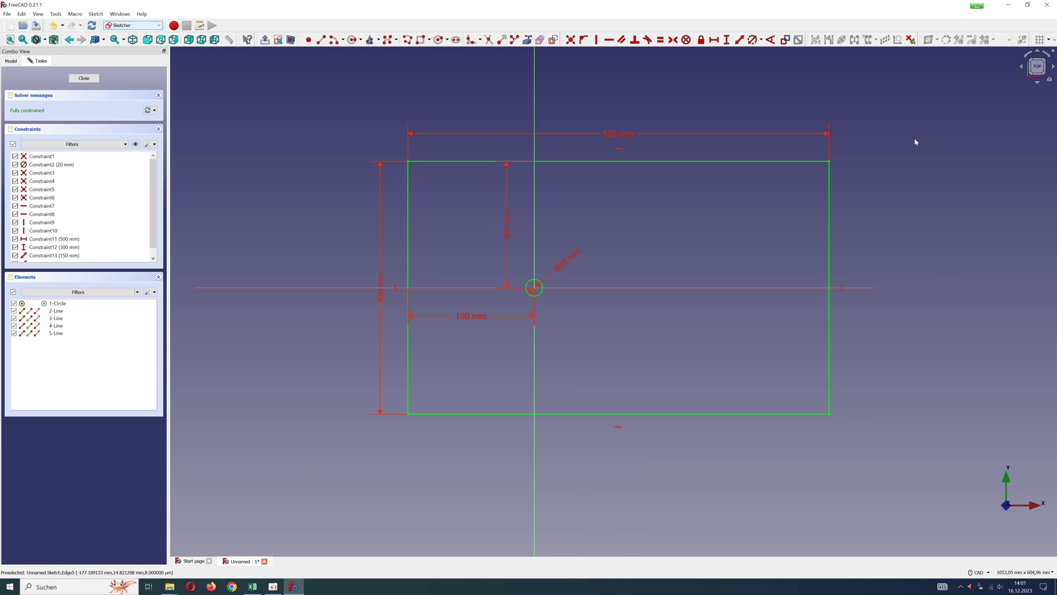
pyautogui.click(76, 79)
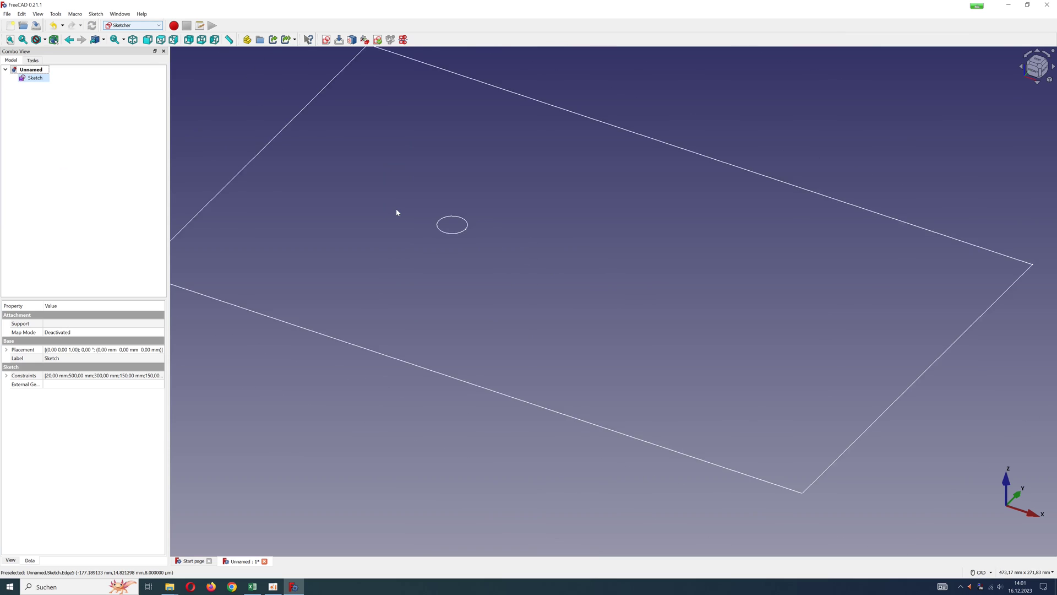
# In the Part workbench, extrude the sketch 10 mm into a solid plate with a through-hole
pyautogui.click(159, 26)
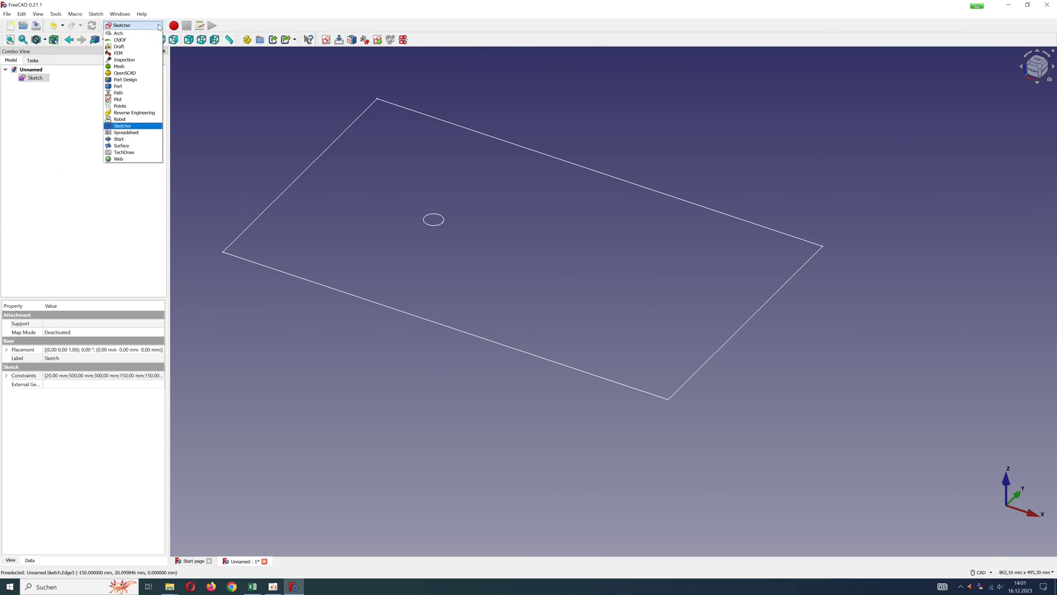
pyautogui.click(131, 89)
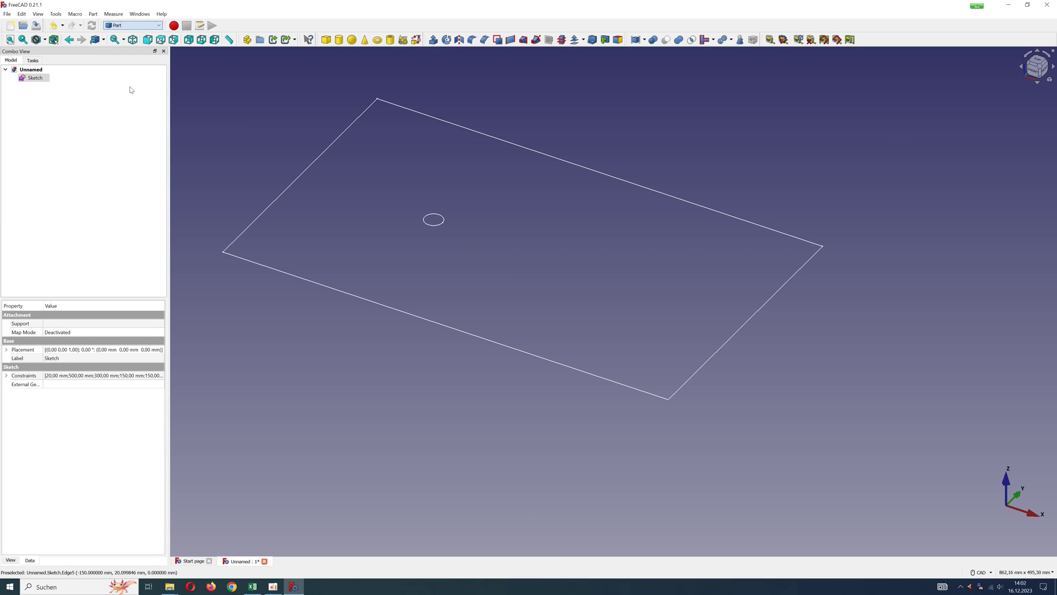
pyautogui.moveTo(233, 116); pyautogui.dragTo(300, 163, button='middle')
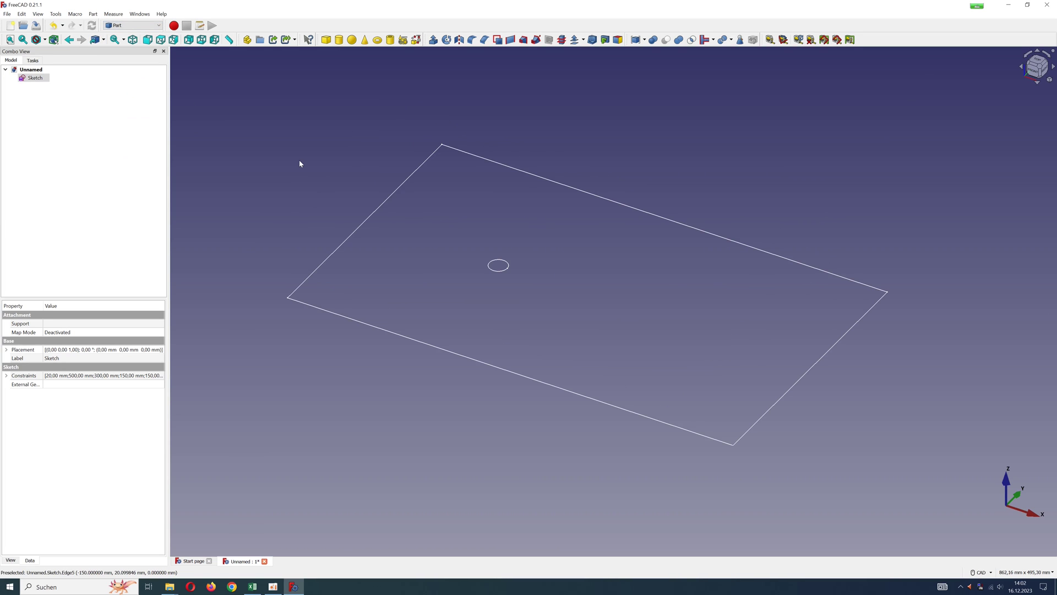
pyautogui.click(433, 40)
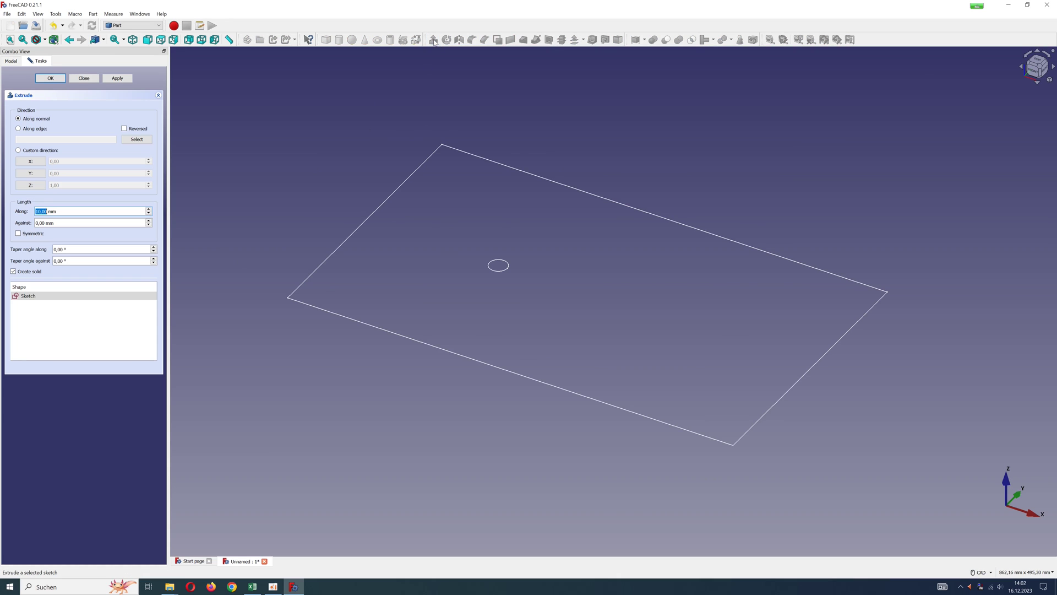
pyautogui.click(26, 297)
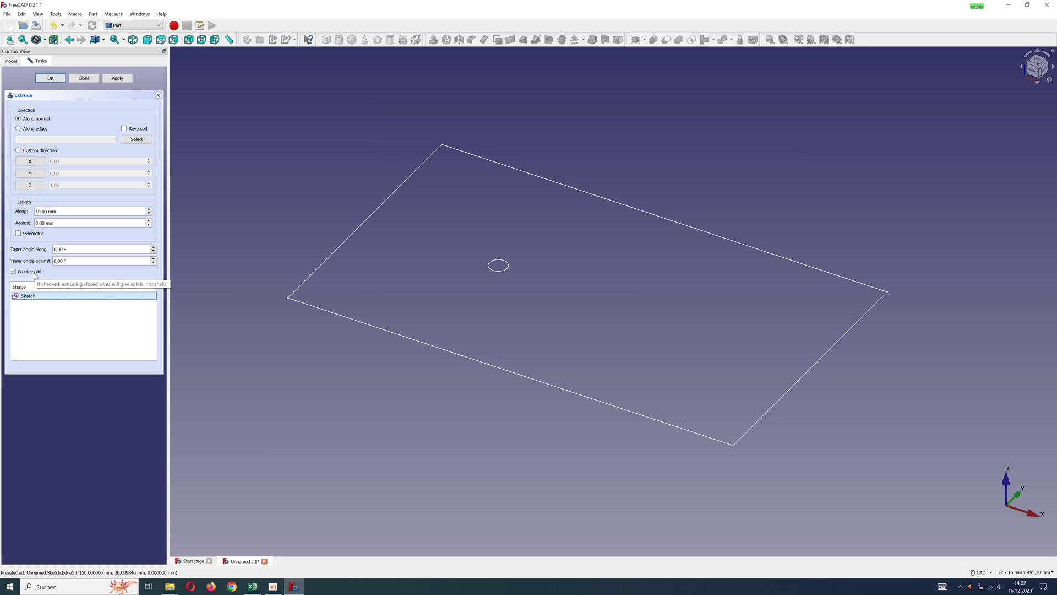
pyautogui.click(60, 80)
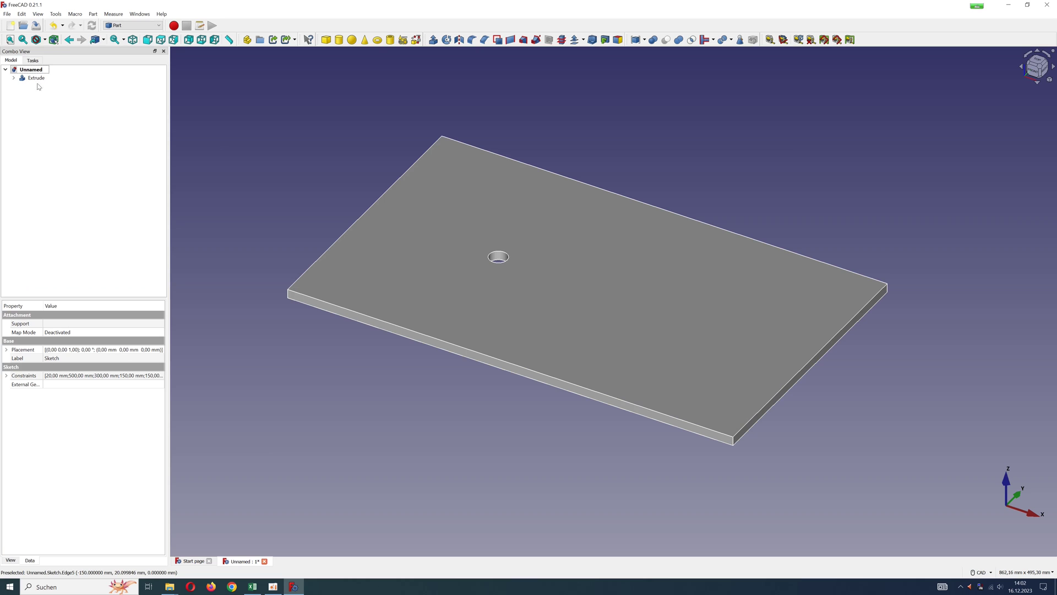
# Recentre the view on the plate and bring up the workbench selector
pyautogui.moveTo(378, 160); pyautogui.dragTo(469, 269, button='middle')
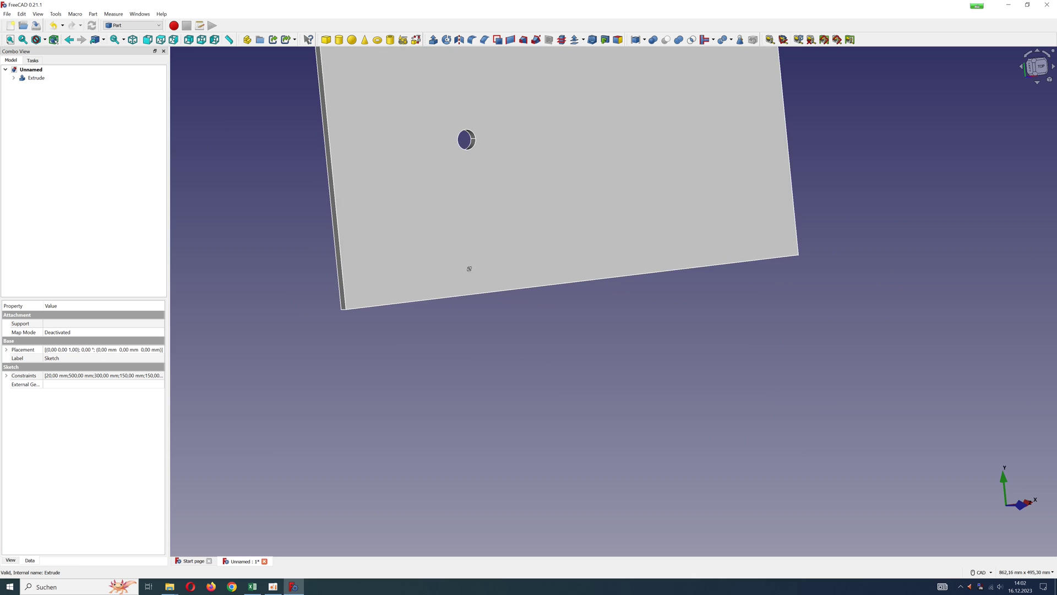
pyautogui.scroll(-3, 468, 269)
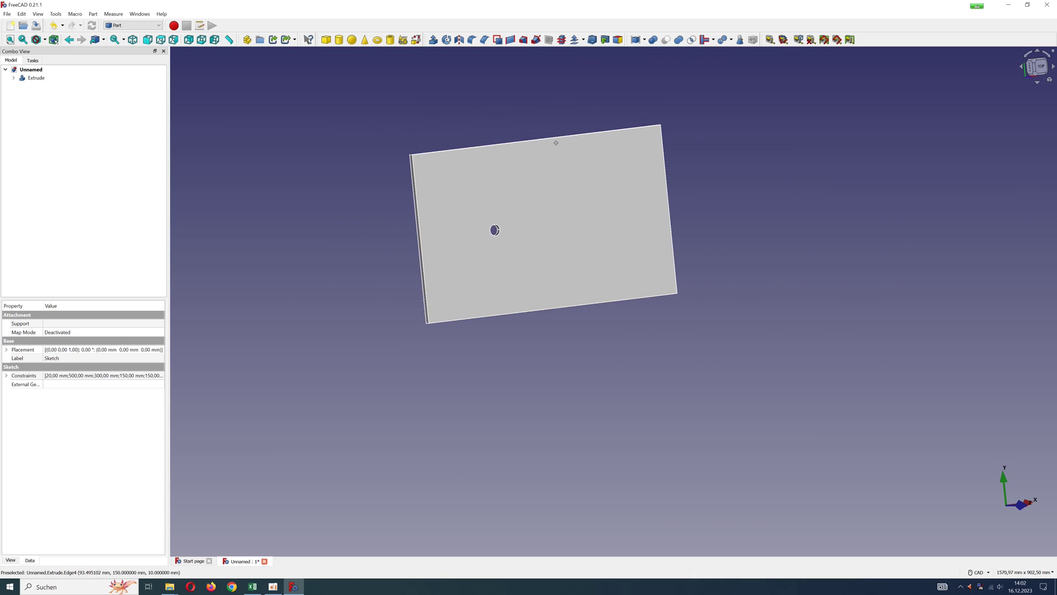
pyautogui.moveTo(556, 143); pyautogui.dragTo(571, 197, button='middle')
pyautogui.moveTo(620, 132); pyautogui.dragTo(624, 139, button='middle')
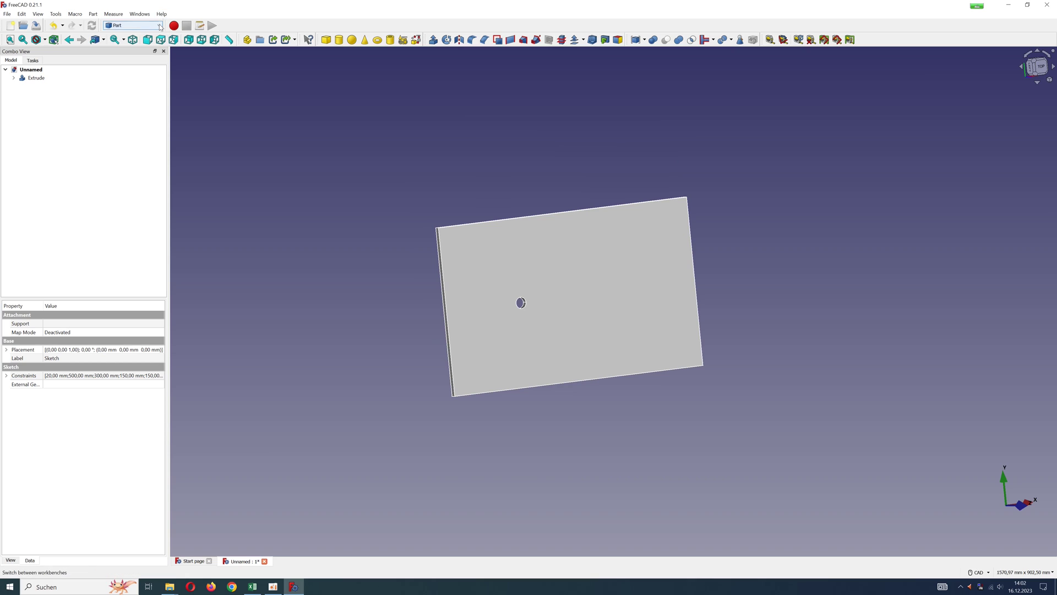
pyautogui.click(159, 26)
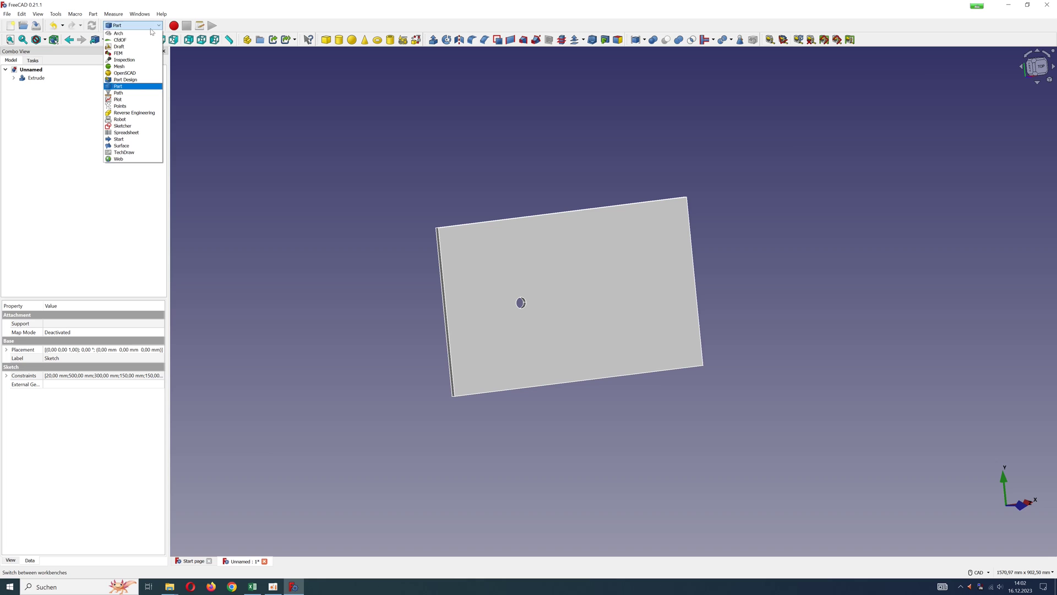
# In CfdOF, create a CFD analysis with a transient RANS kOmegaSST physics model
pyautogui.click(137, 41)
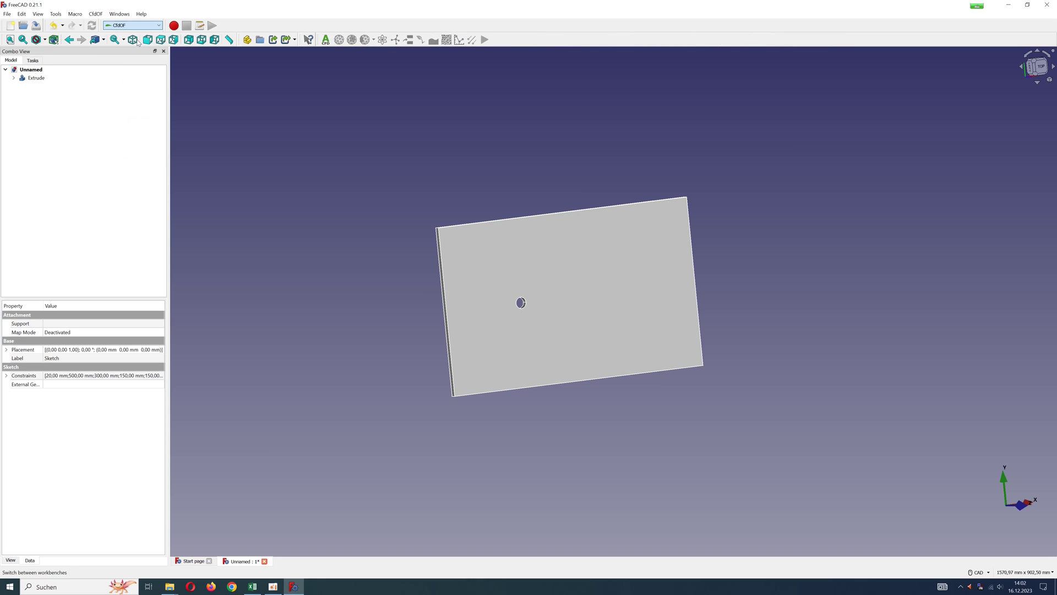
pyautogui.scroll(1, 253, 172)
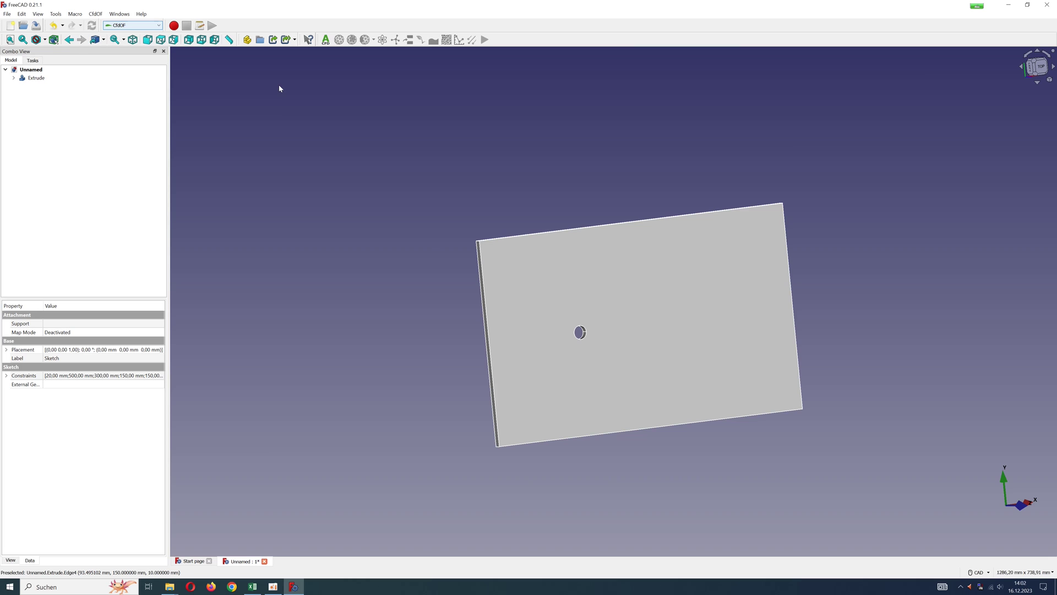
pyautogui.click(325, 40)
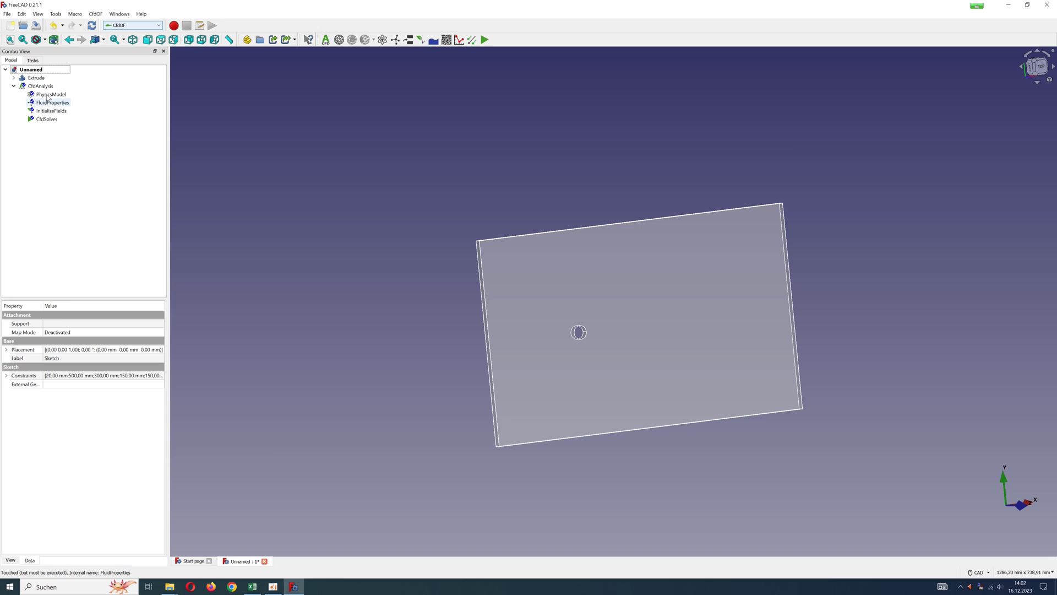
pyautogui.doubleClick(49, 95)
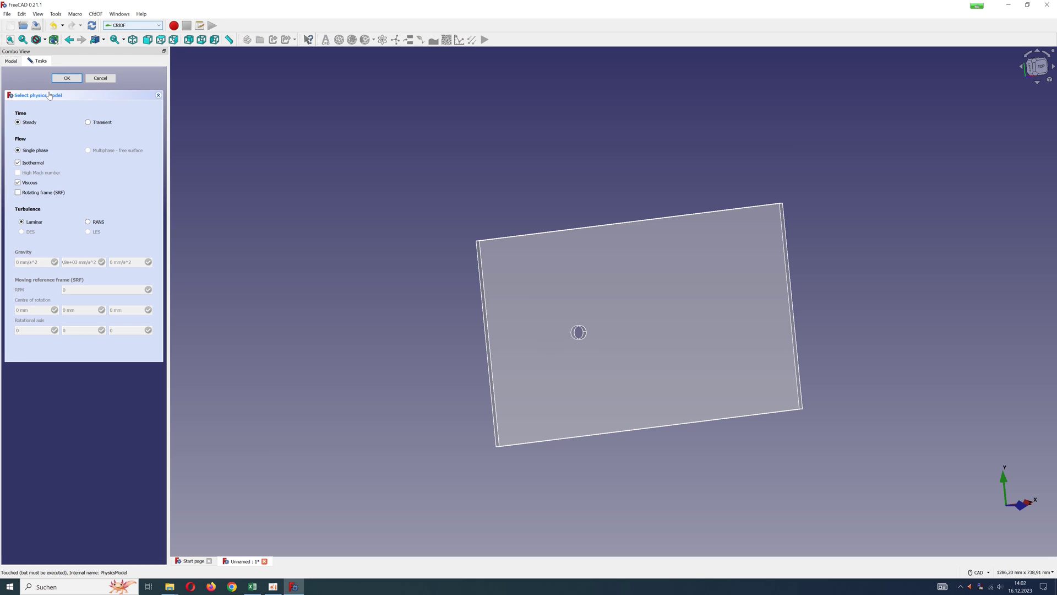
pyautogui.click(89, 122)
pyautogui.click(89, 222)
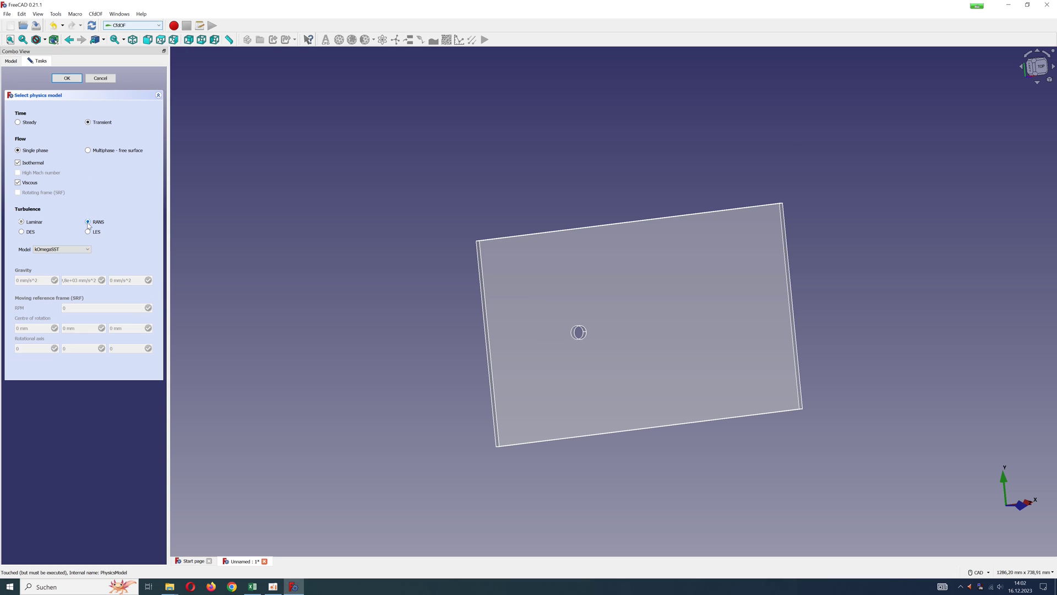
pyautogui.click(67, 78)
# Keep Air as the fluid and initialise velocity and pressure with potential flow
pyautogui.doubleClick(51, 102)
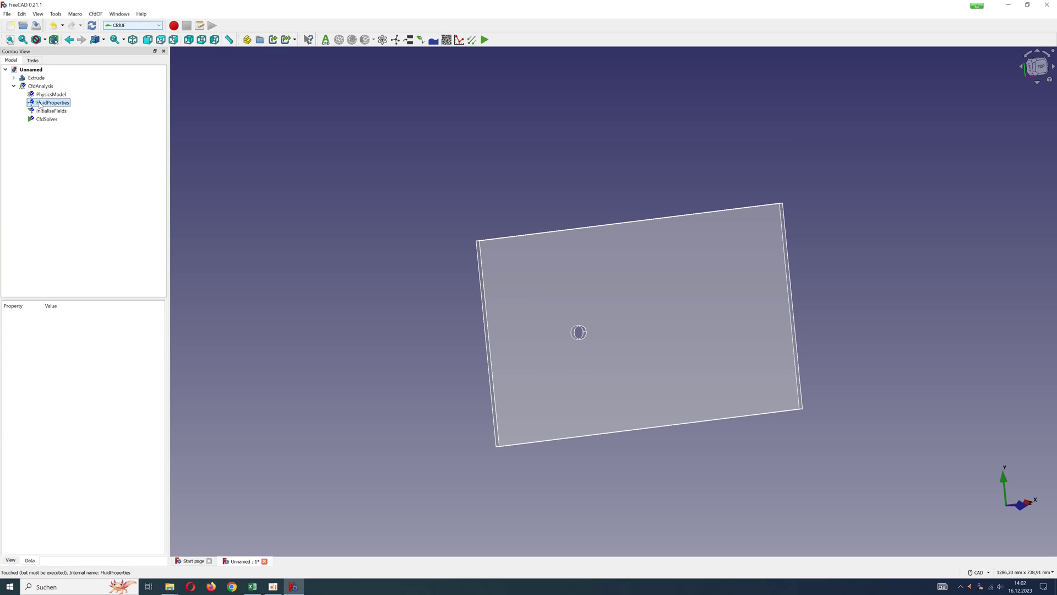
pyautogui.click(66, 78)
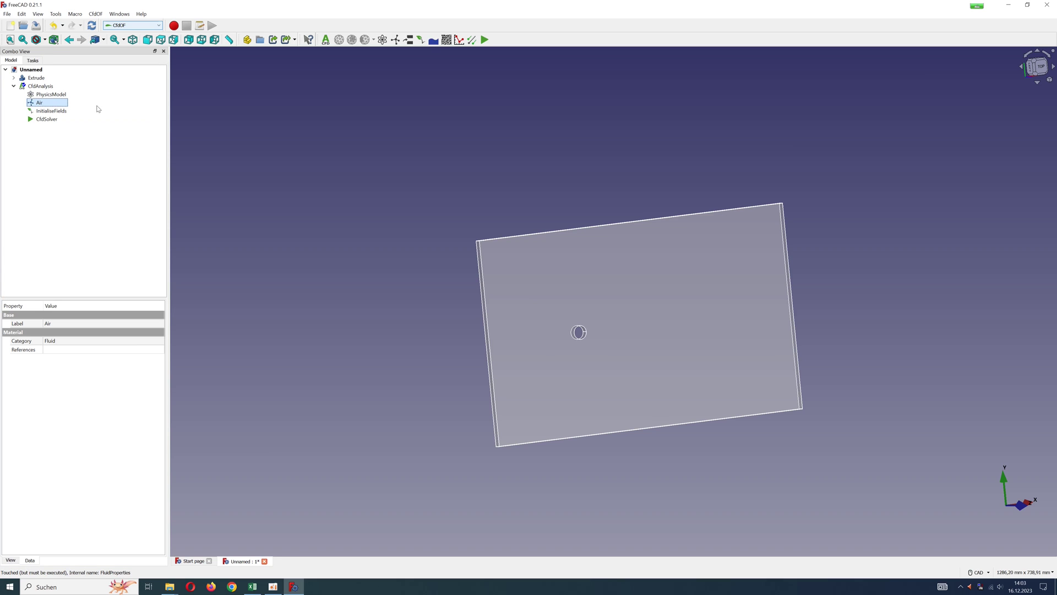
pyautogui.doubleClick(51, 111)
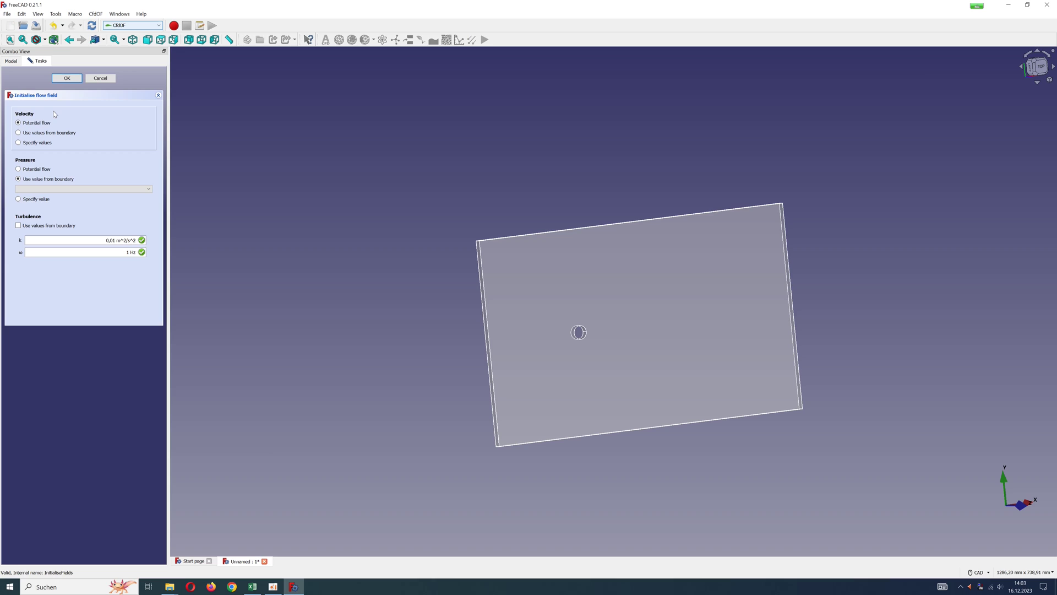
pyautogui.click(34, 169)
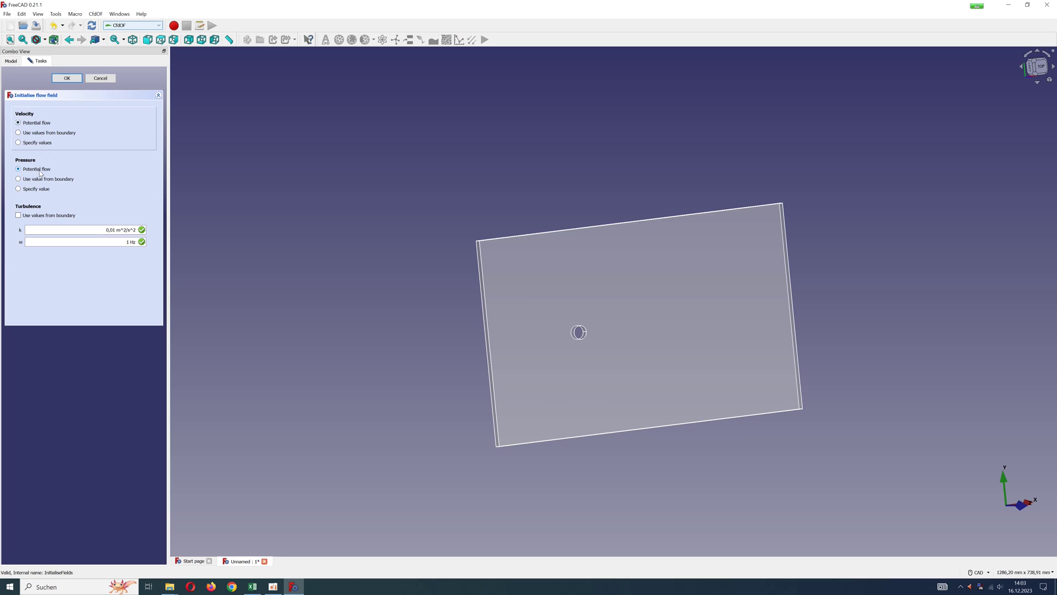
pyautogui.click(67, 78)
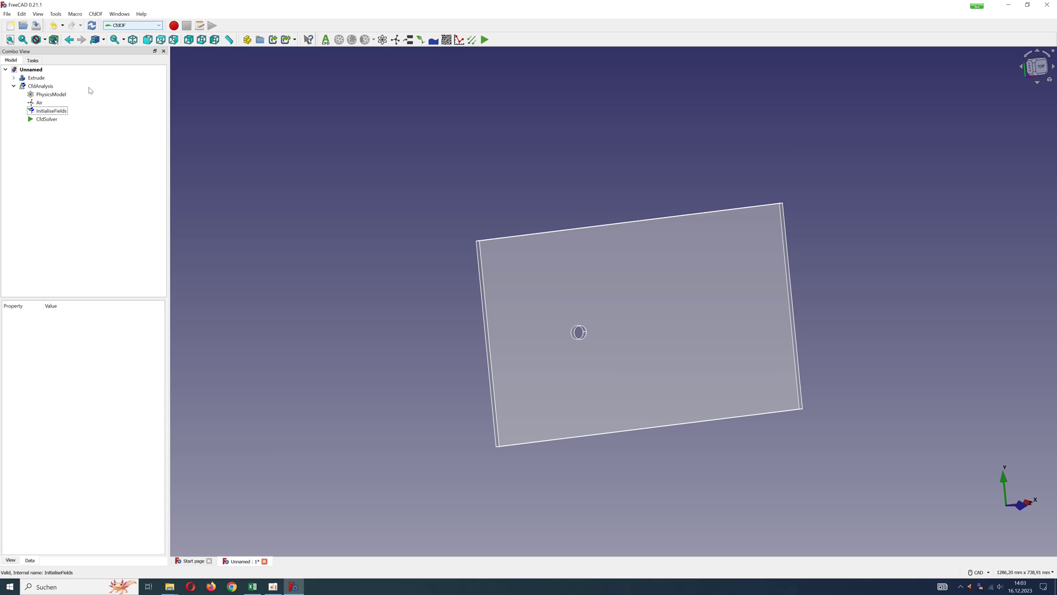
pyautogui.moveTo(486, 113); pyautogui.dragTo(524, 131, button='middle')
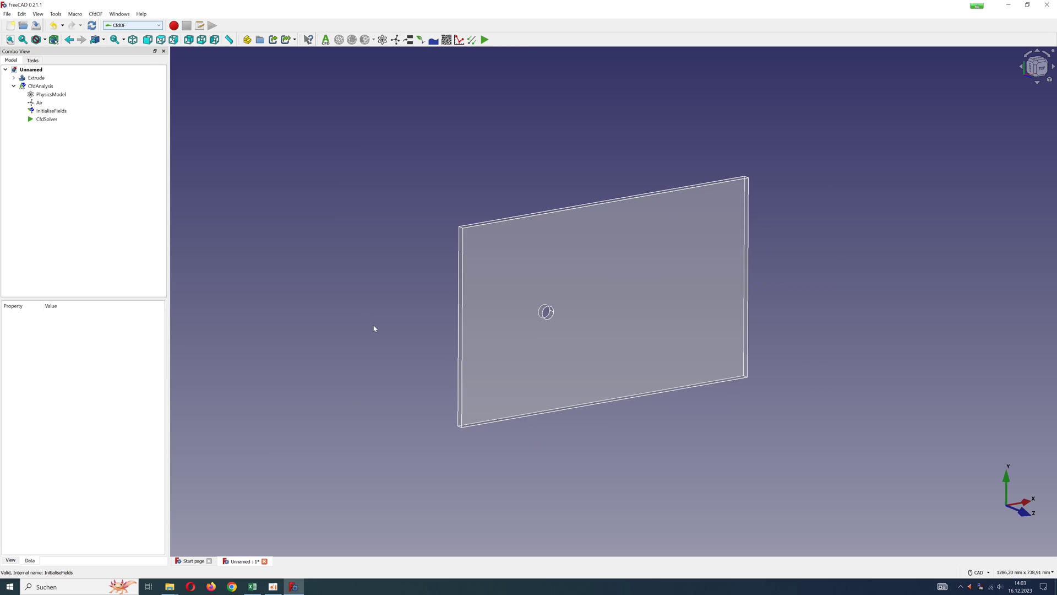
pyautogui.scroll(1, 363, 319)
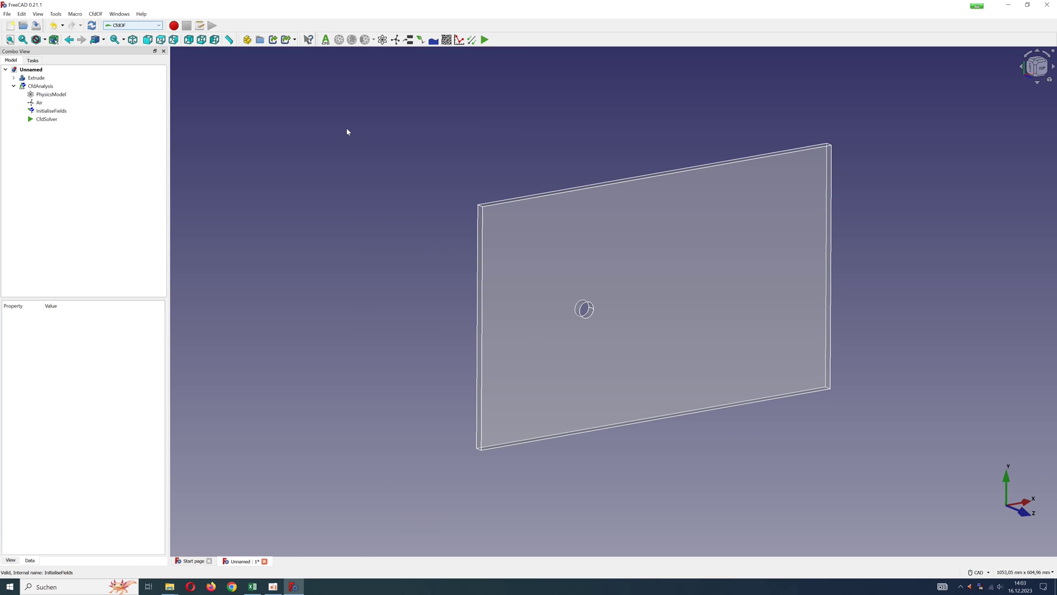
# Make the plate's left end face (Face4) an Inlet with uniform 1 mm/s velocity
pyautogui.scroll(1, 672, 313)
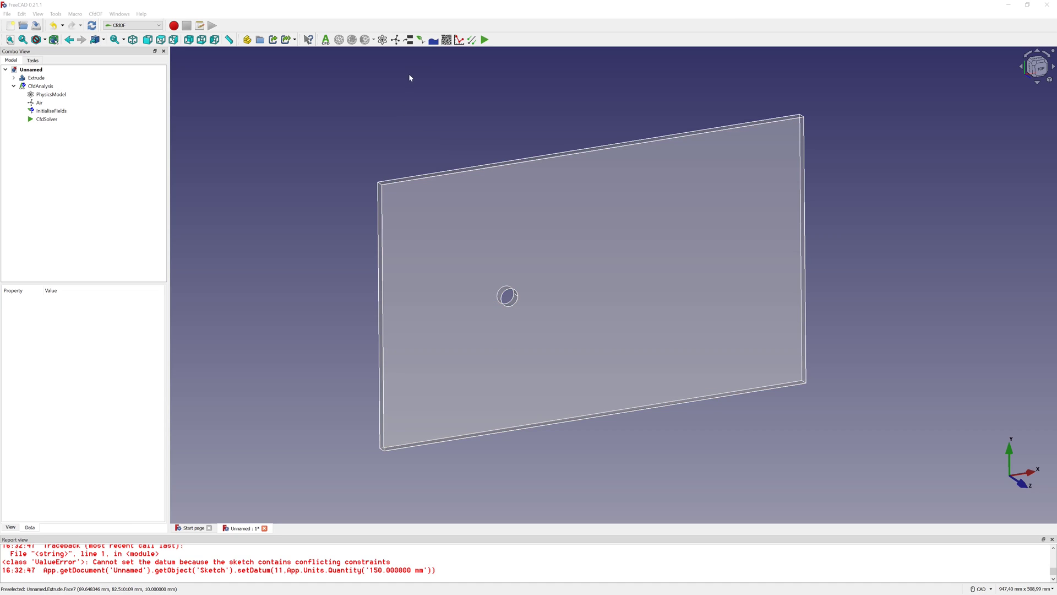
pyautogui.click(409, 40)
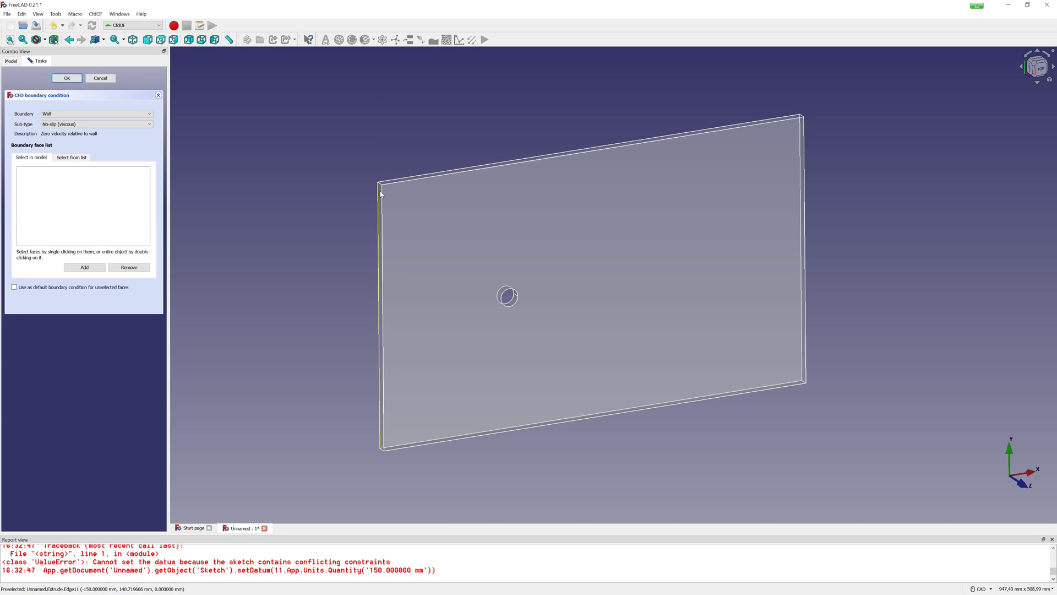
pyautogui.click(84, 267)
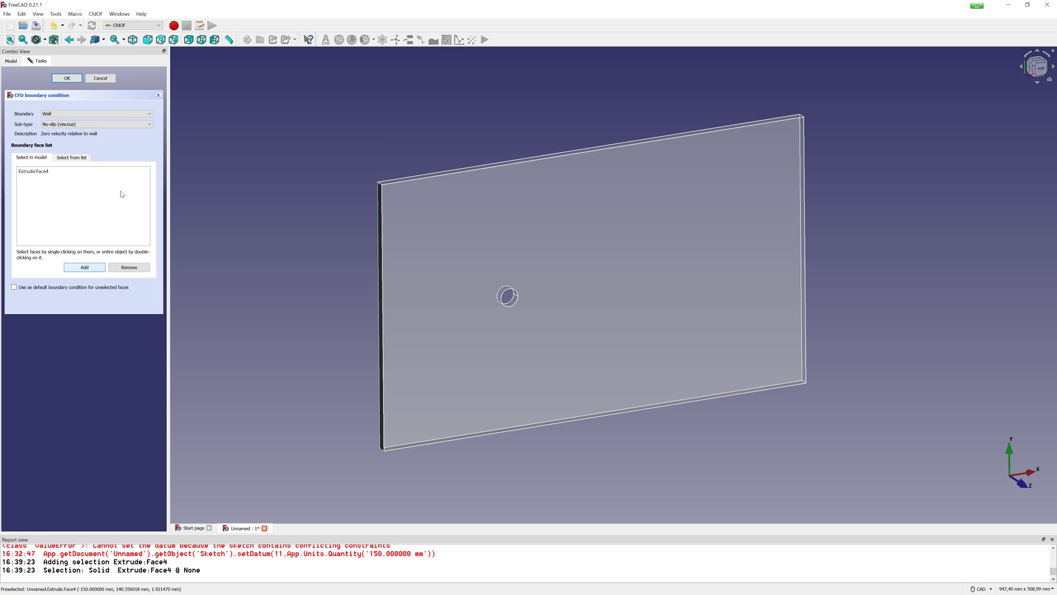
pyautogui.click(127, 114)
pyautogui.click(110, 126)
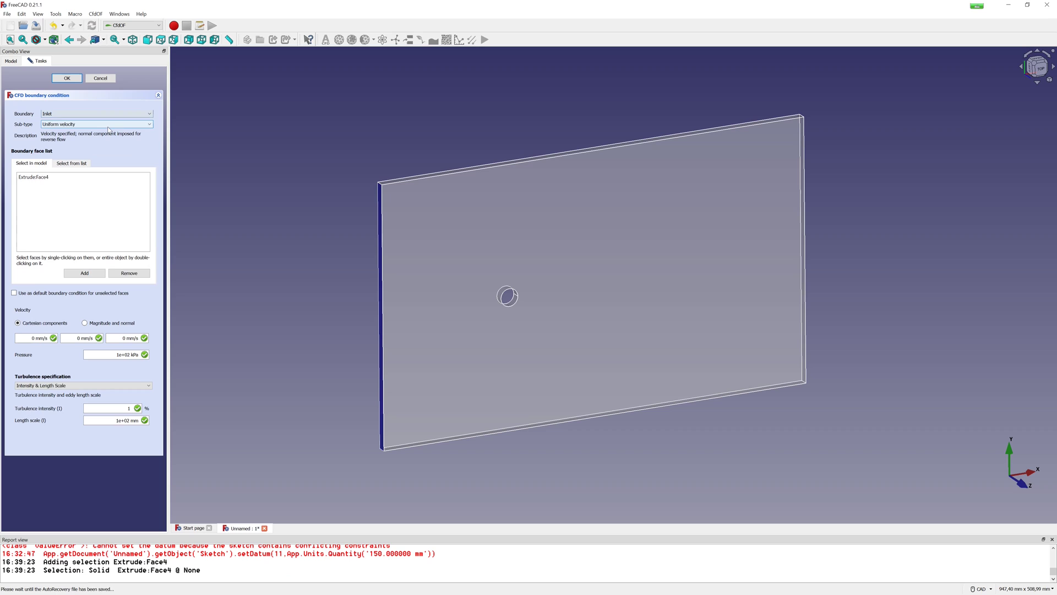
pyautogui.click(36, 339)
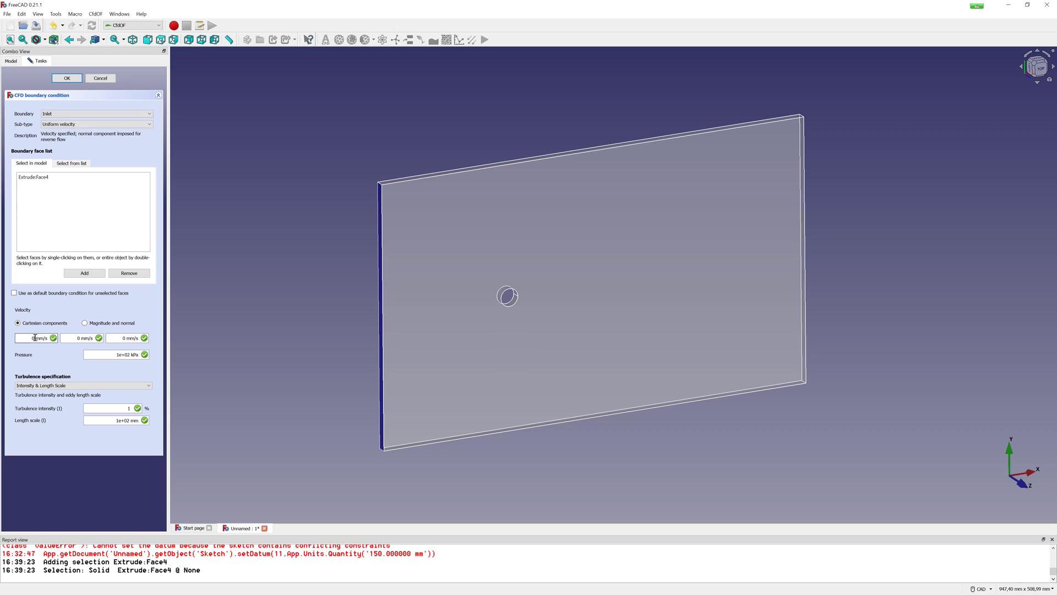
pyautogui.write('1')
pyautogui.click(70, 81)
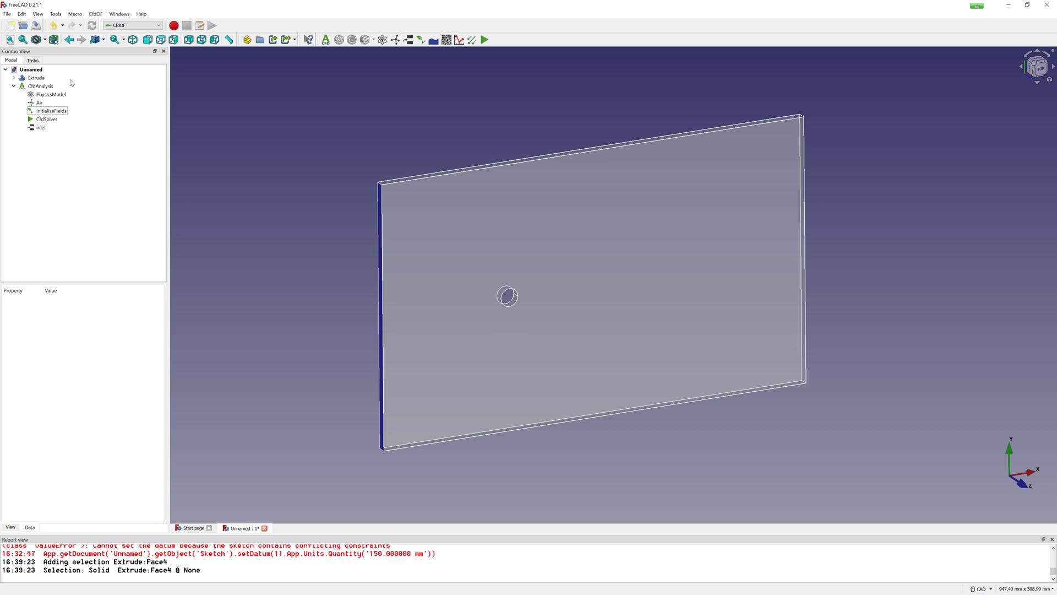
# Set the plate's opposite end face (Face2) as a static-pressure Outlet boundary
pyautogui.click(408, 39)
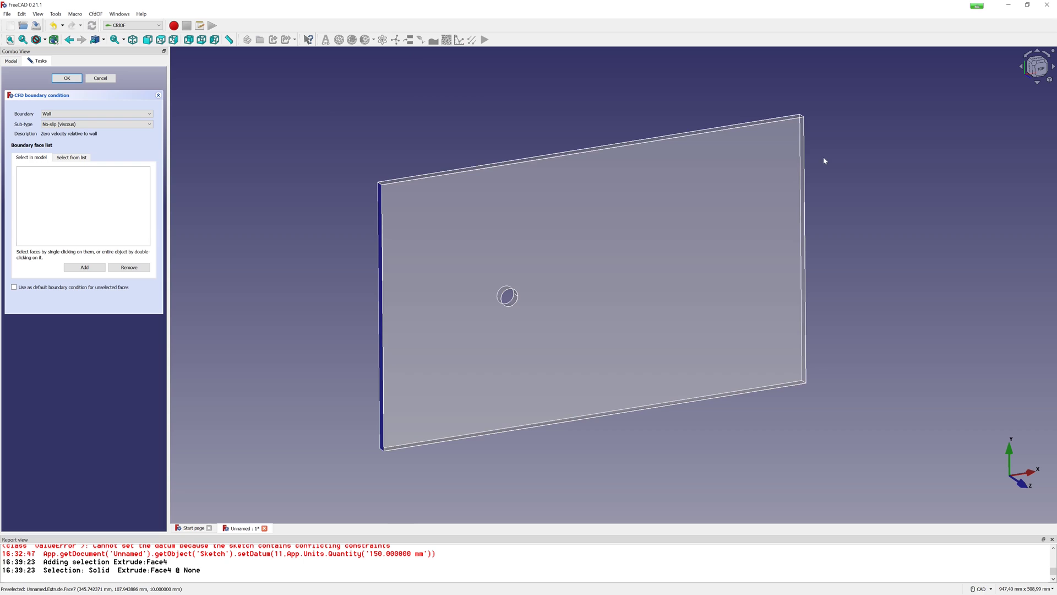
pyautogui.moveTo(823, 160); pyautogui.dragTo(724, 209, button='middle')
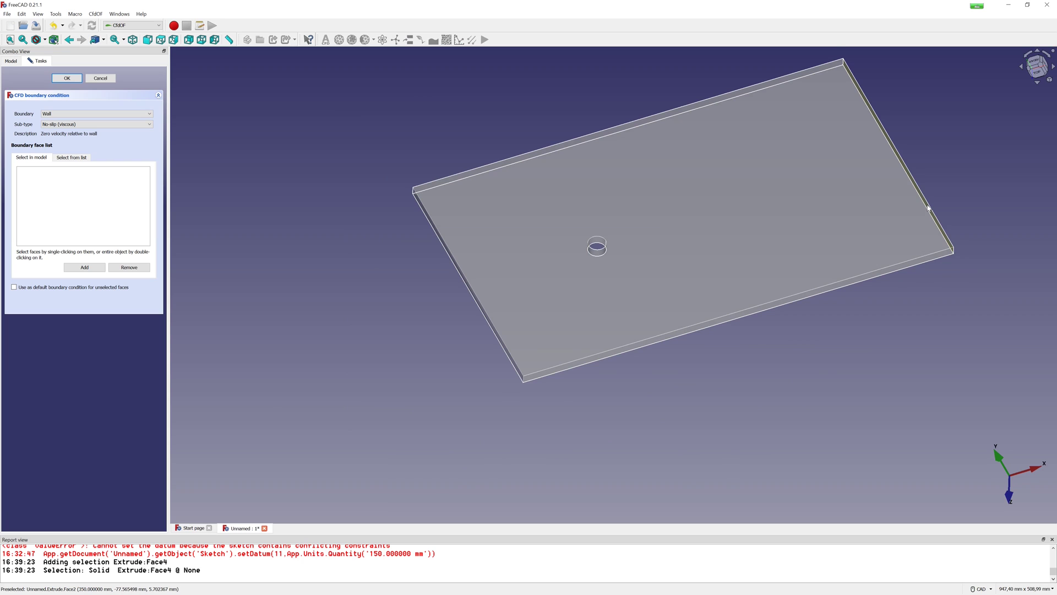
pyautogui.scroll(5, 928, 208)
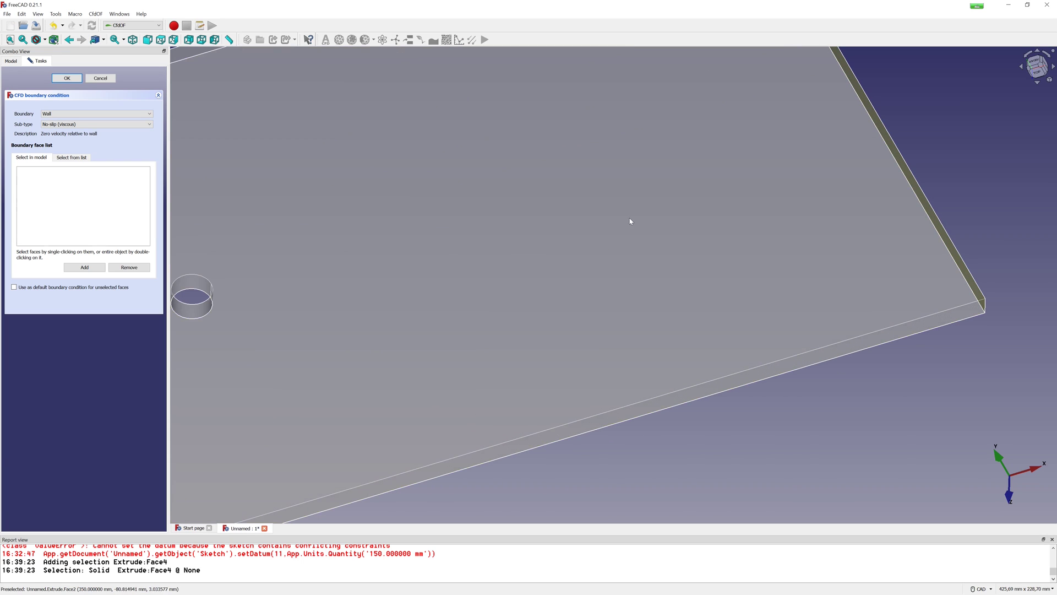
pyautogui.click(630, 221)
pyautogui.click(84, 267)
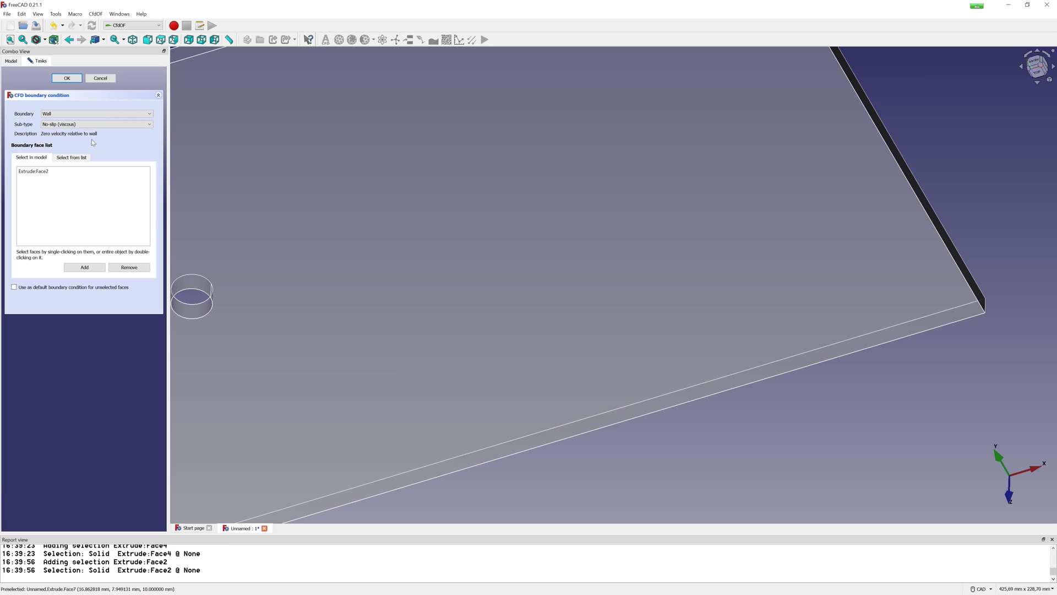
pyautogui.click(102, 115)
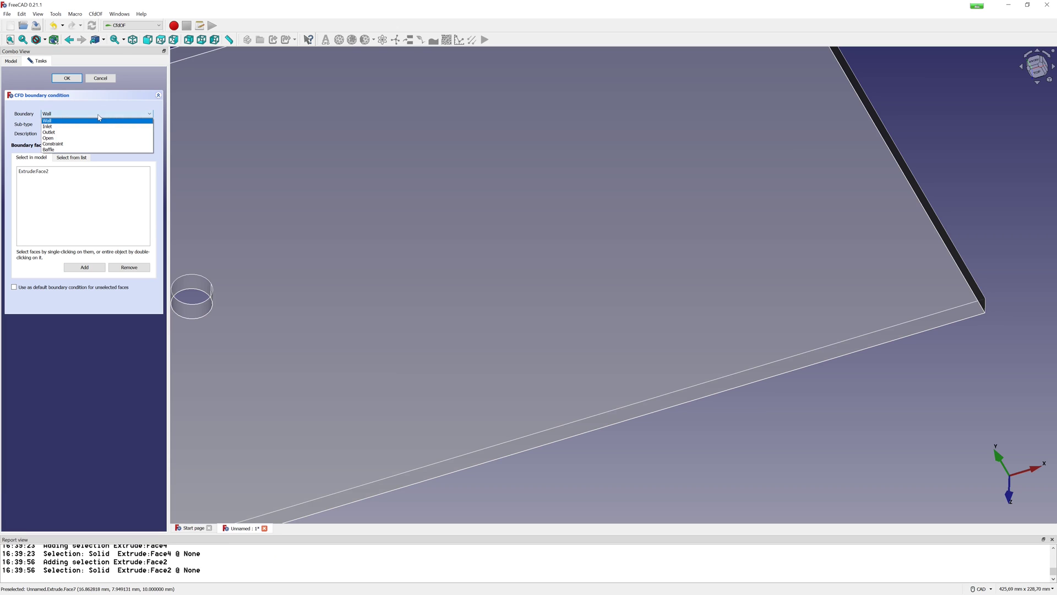
pyautogui.click(63, 134)
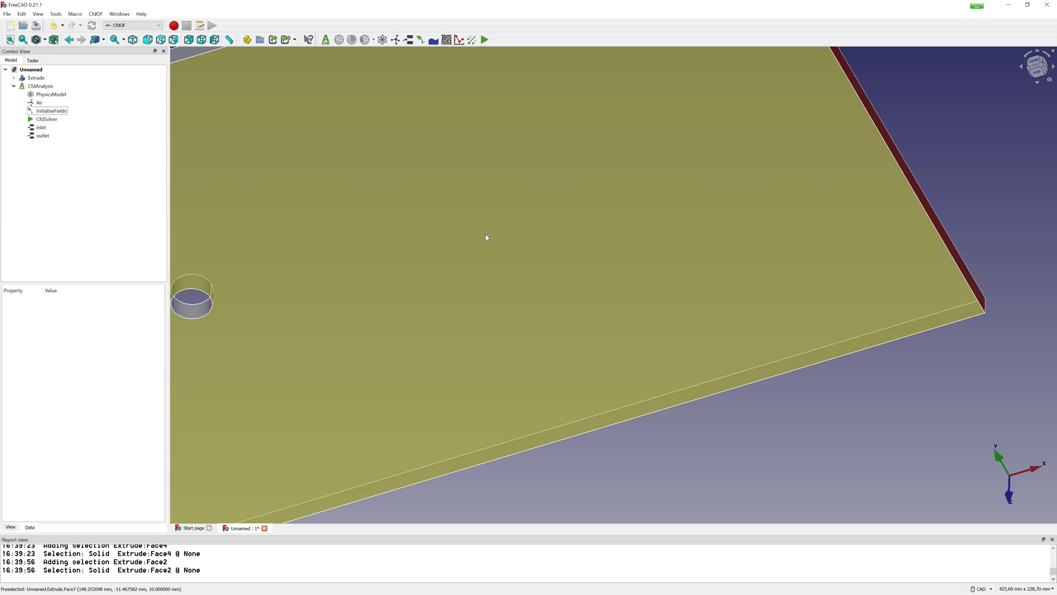
# Start a third boundary condition and select the plate's top face Face1
pyautogui.scroll(-5, 486, 237)
pyautogui.moveTo(486, 237); pyautogui.dragTo(545, 216, button='middle')
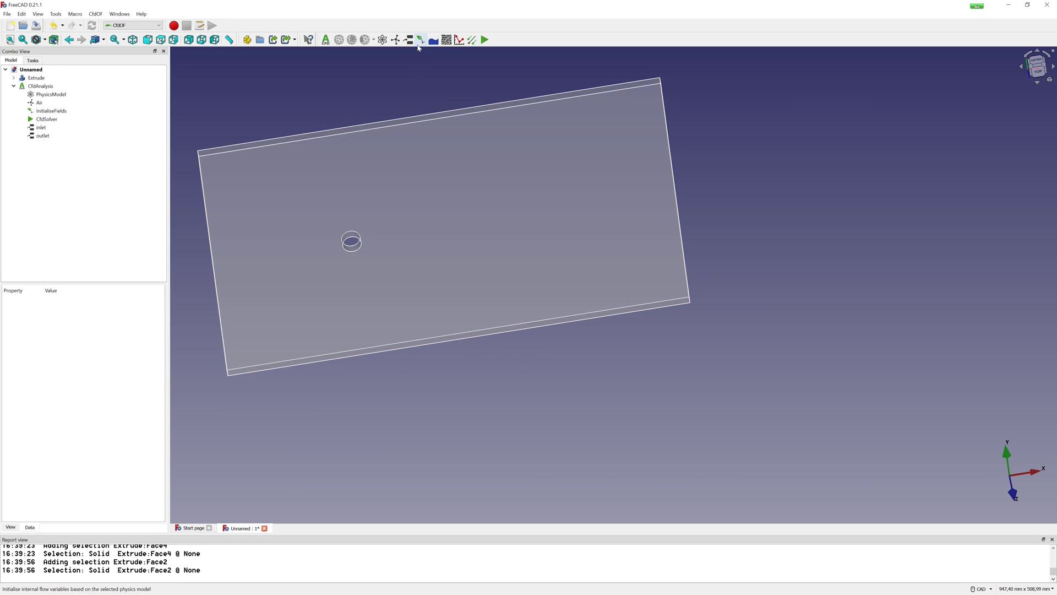
pyautogui.click(411, 41)
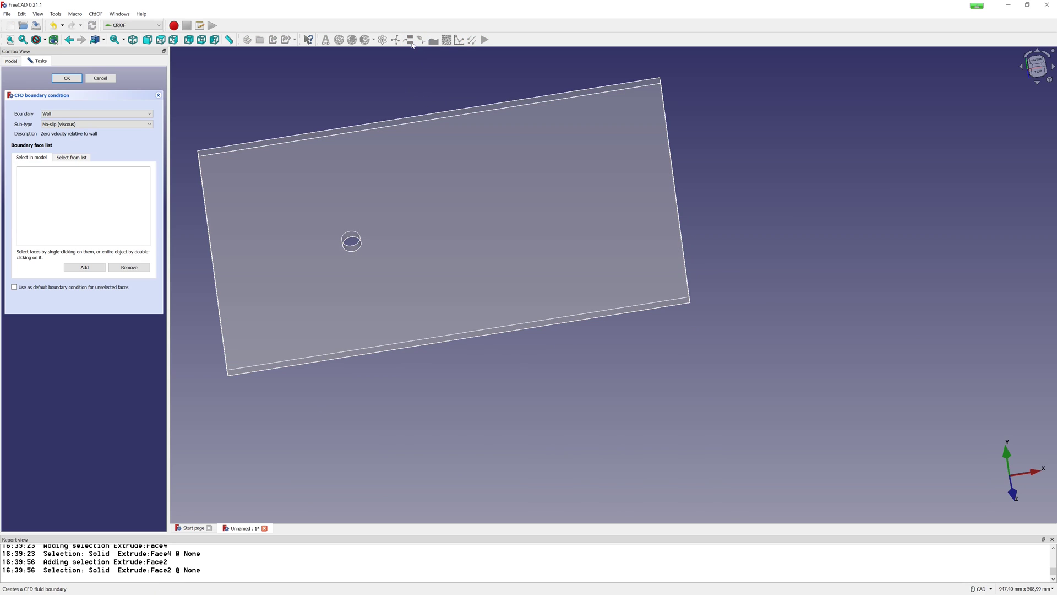
pyautogui.click(339, 131)
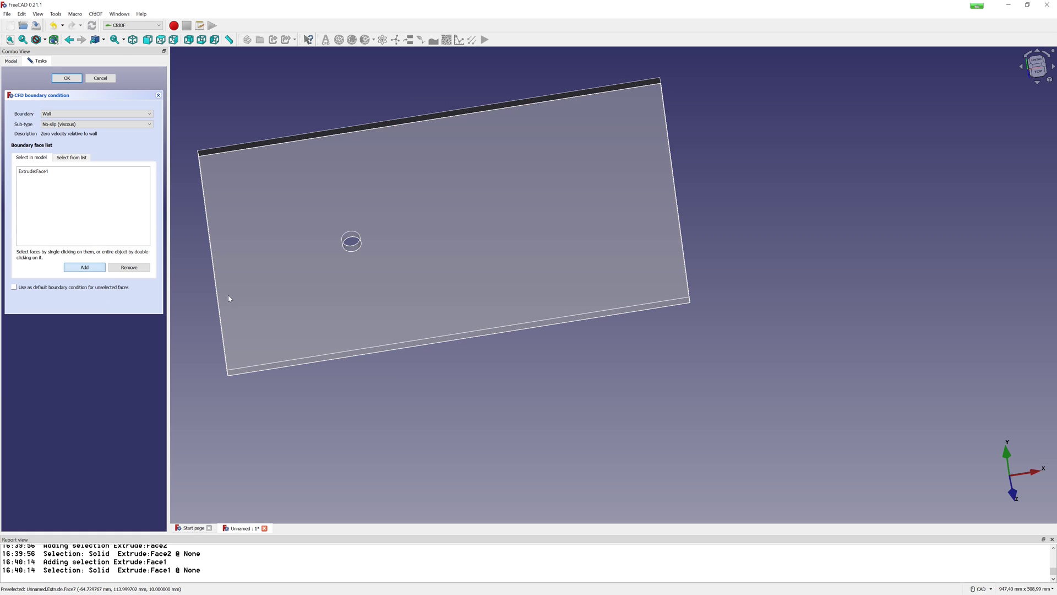
pyautogui.moveTo(252, 301); pyautogui.dragTo(596, 353, button='middle')
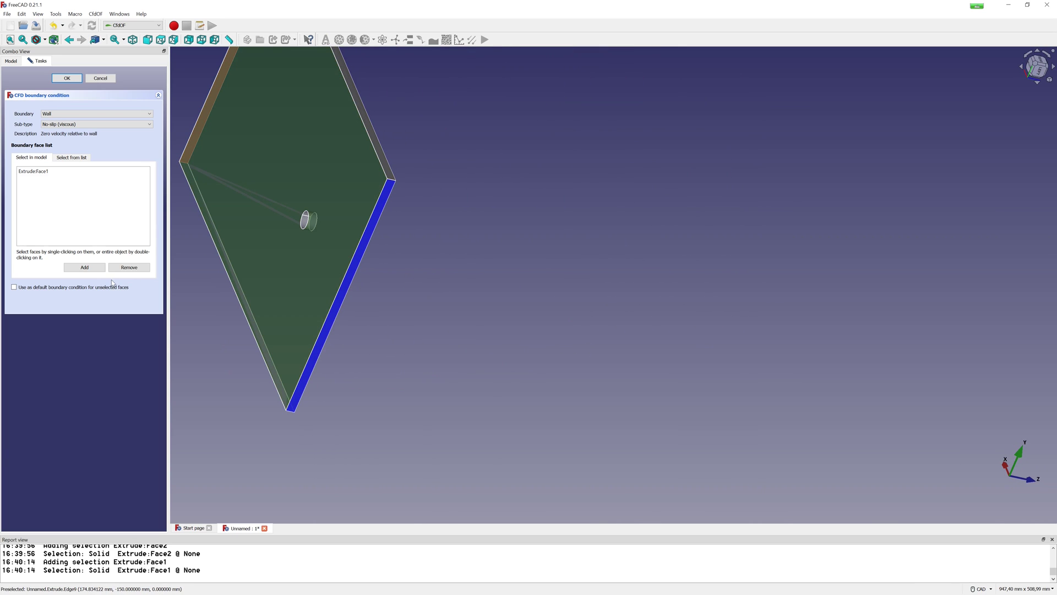
# Add faces Face1, Face6 and Face3 to the wall boundary
pyautogui.click(86, 268)
pyautogui.click(286, 242)
pyautogui.moveTo(286, 242); pyautogui.dragTo(276, 376, button='middle')
pyautogui.click(273, 374)
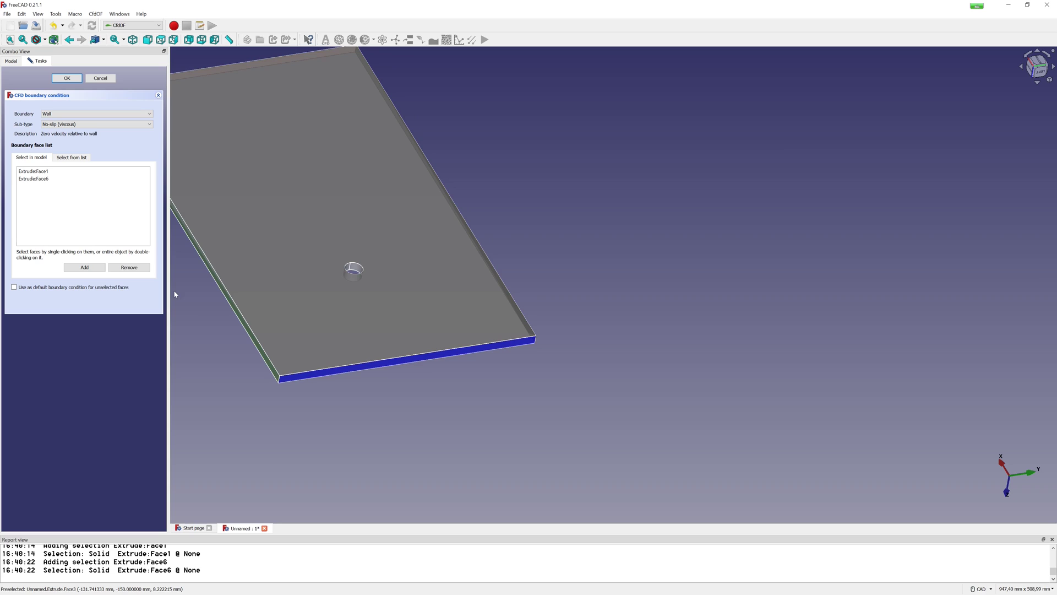
pyautogui.click(85, 267)
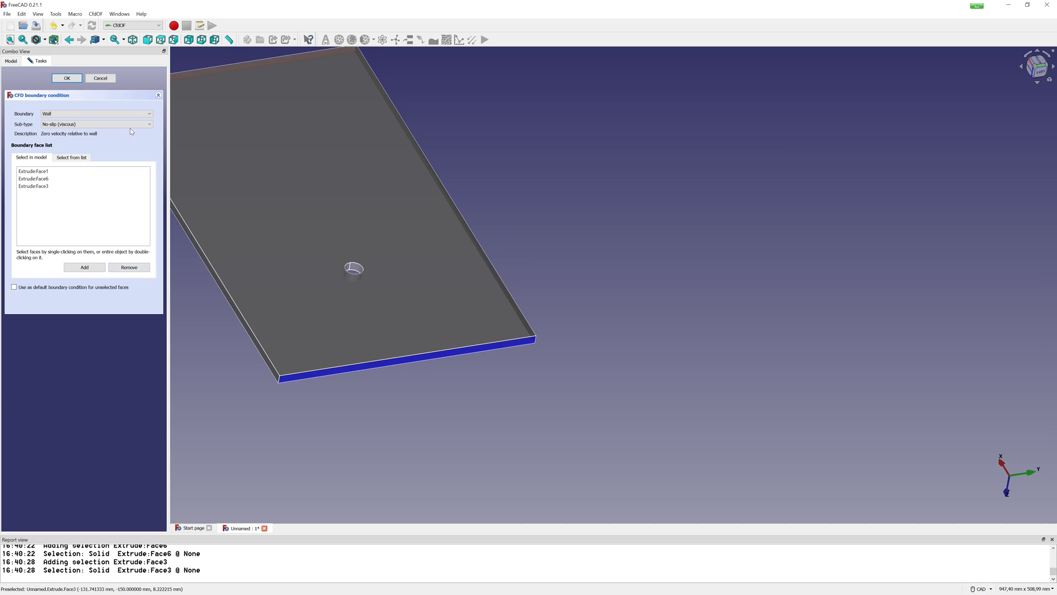
# Set the wall sub-type to Slip (inviscid), add Face7 and confirm
pyautogui.click(130, 124)
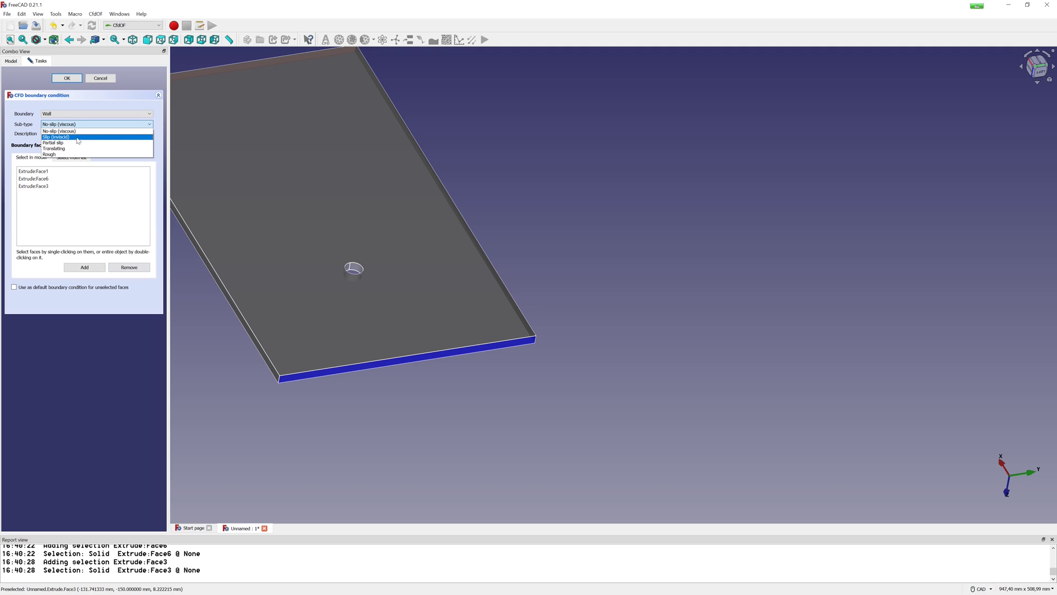
pyautogui.click(77, 141)
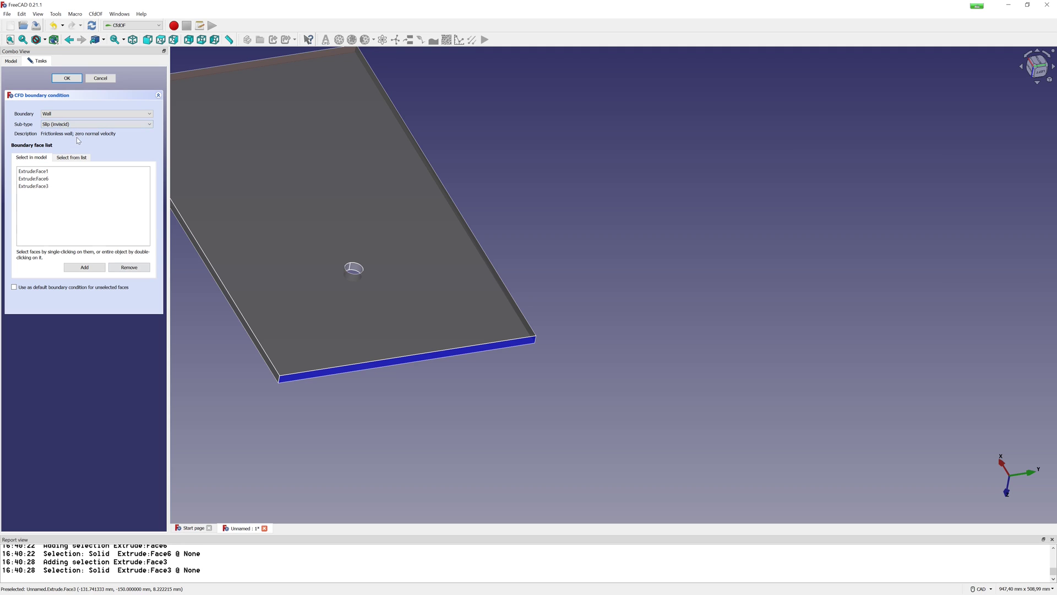
pyautogui.moveTo(612, 295); pyautogui.dragTo(354, 219, button='middle')
pyautogui.click(524, 367)
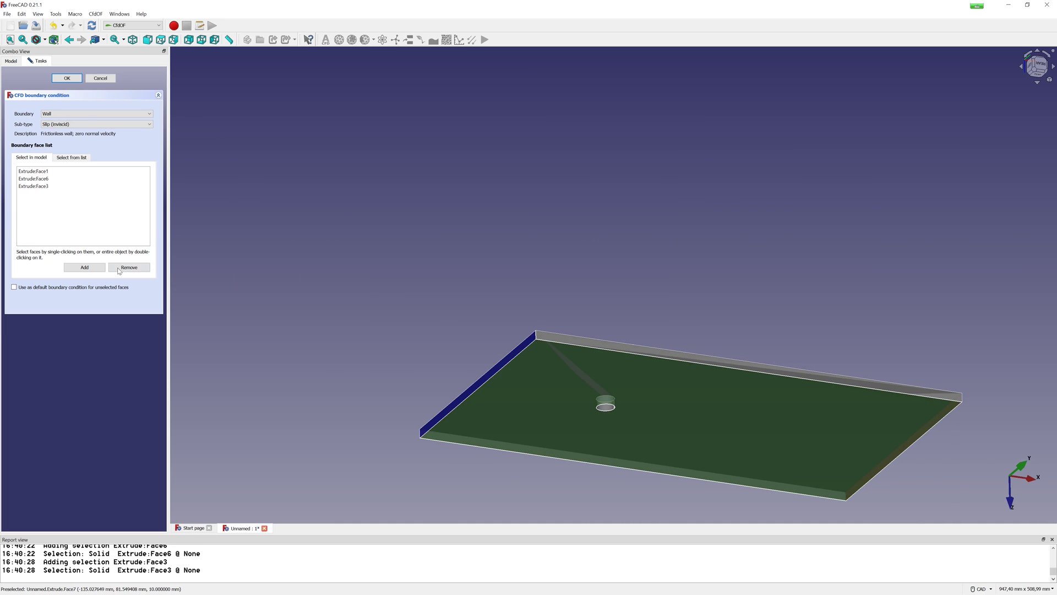
pyautogui.click(91, 267)
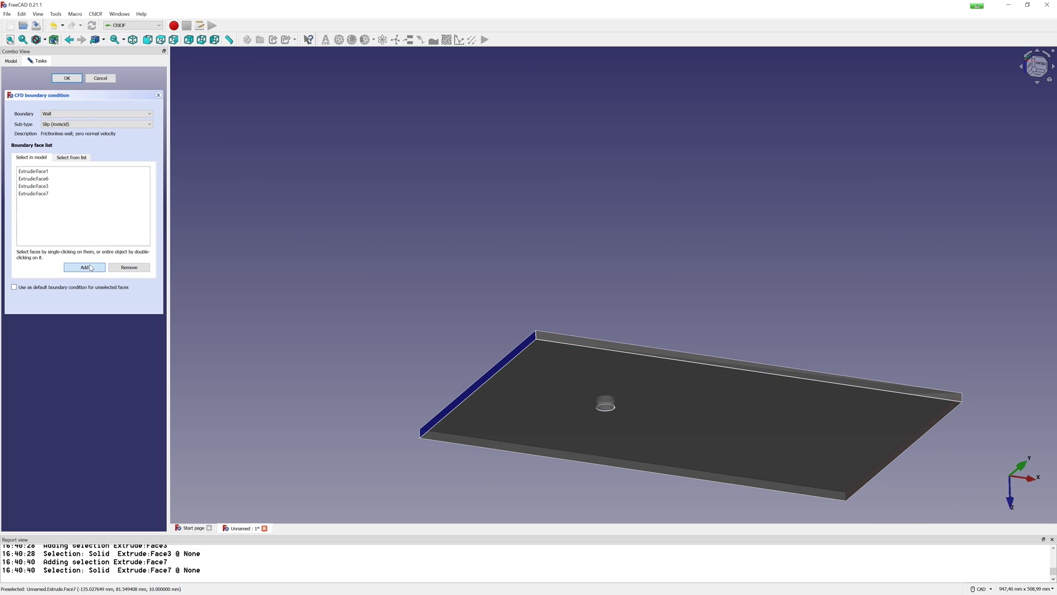
pyautogui.click(67, 78)
# Create a no-slip wall boundary on the hole's inner face Face5
pyautogui.scroll(-1, 887, 474)
pyautogui.scroll(1, 900, 459)
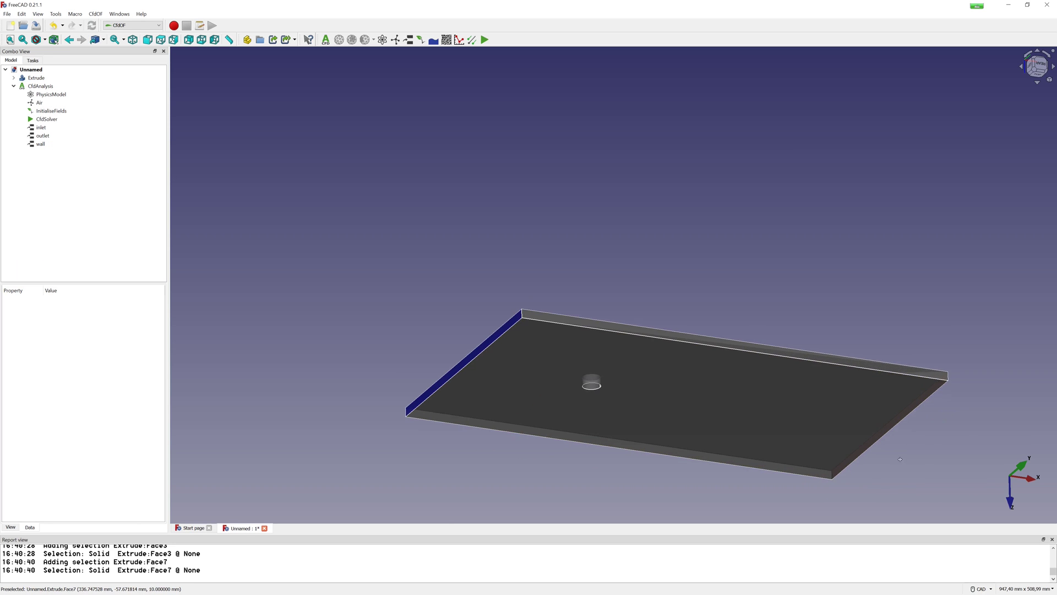
pyautogui.moveTo(900, 458); pyautogui.dragTo(571, 141, button='middle')
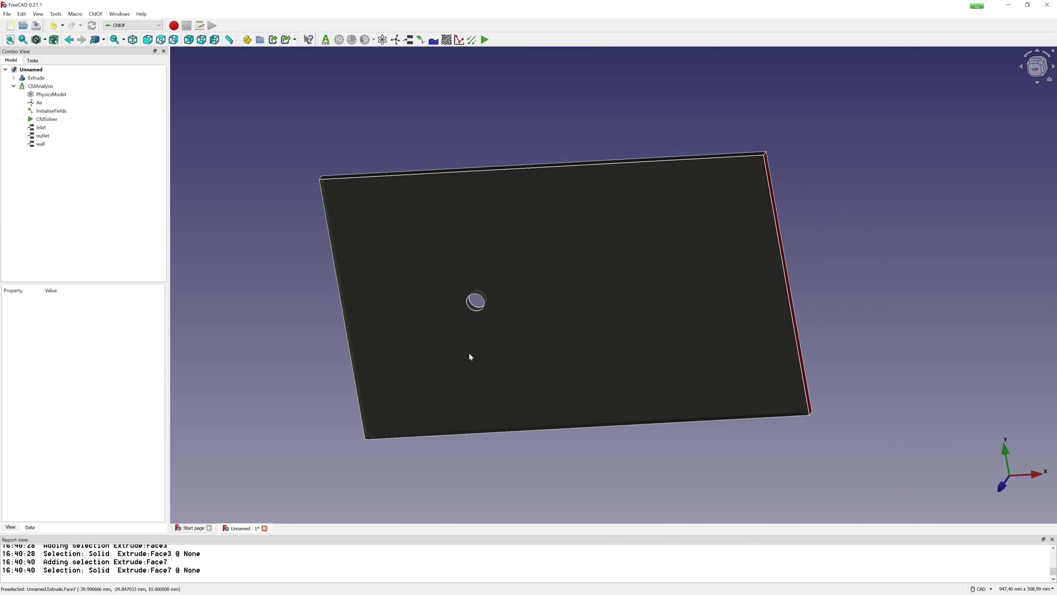
pyautogui.scroll(2, 469, 356)
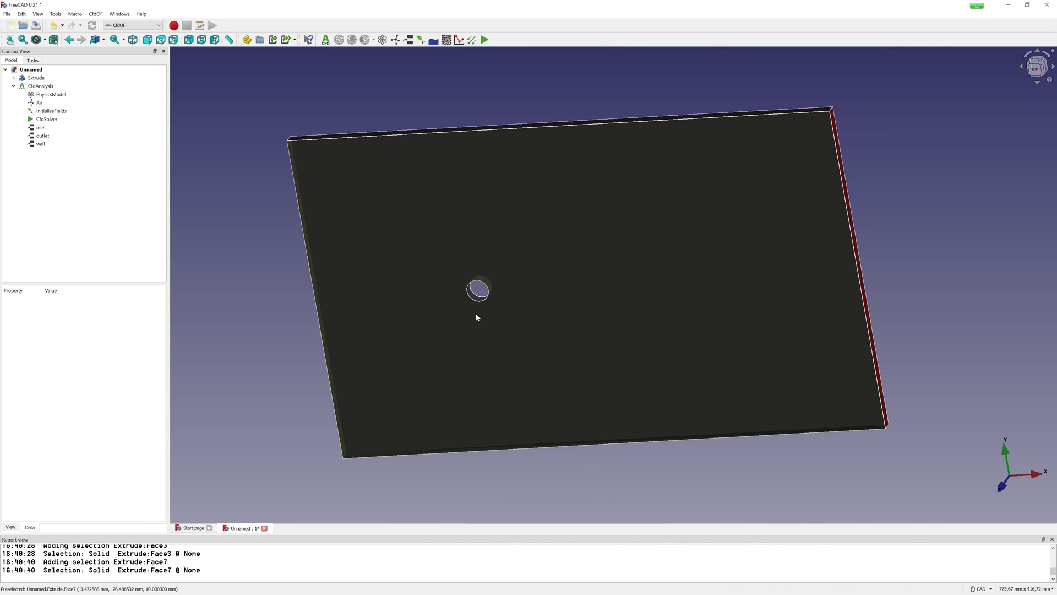
pyautogui.click(409, 40)
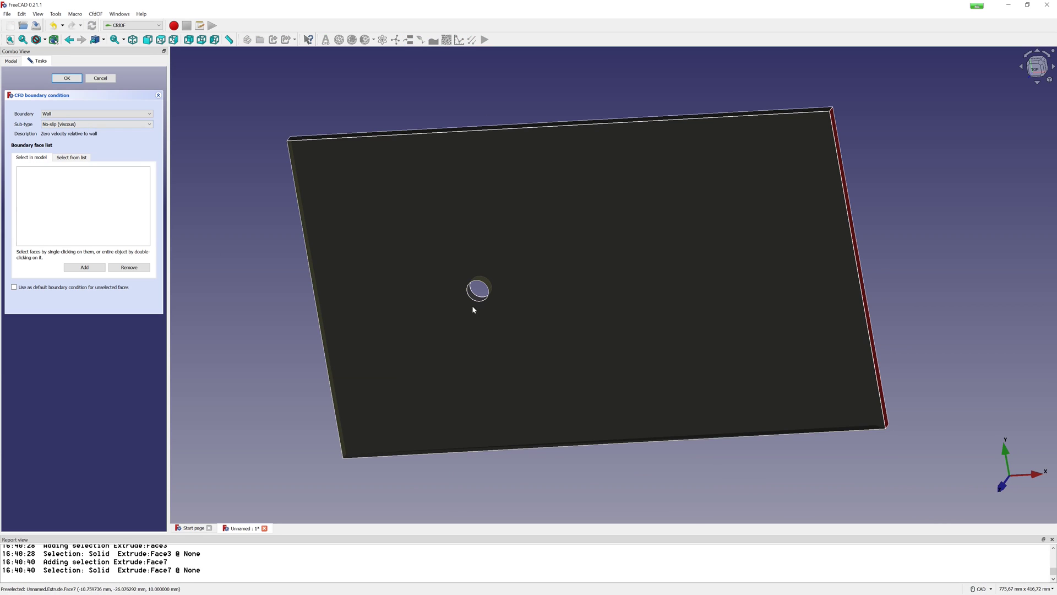
pyautogui.scroll(3, 472, 303)
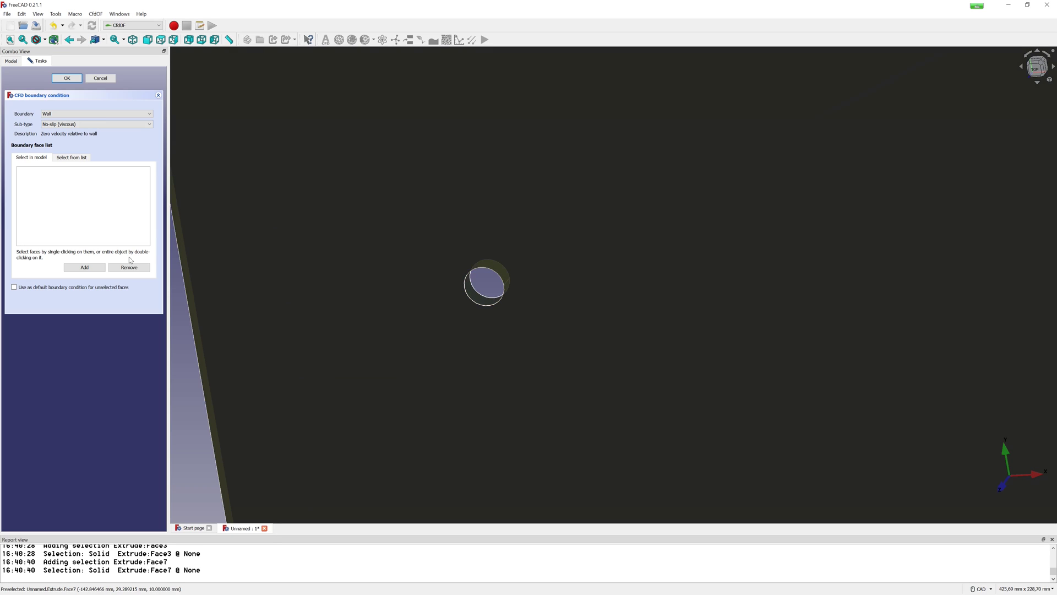
pyautogui.click(84, 267)
pyautogui.click(67, 78)
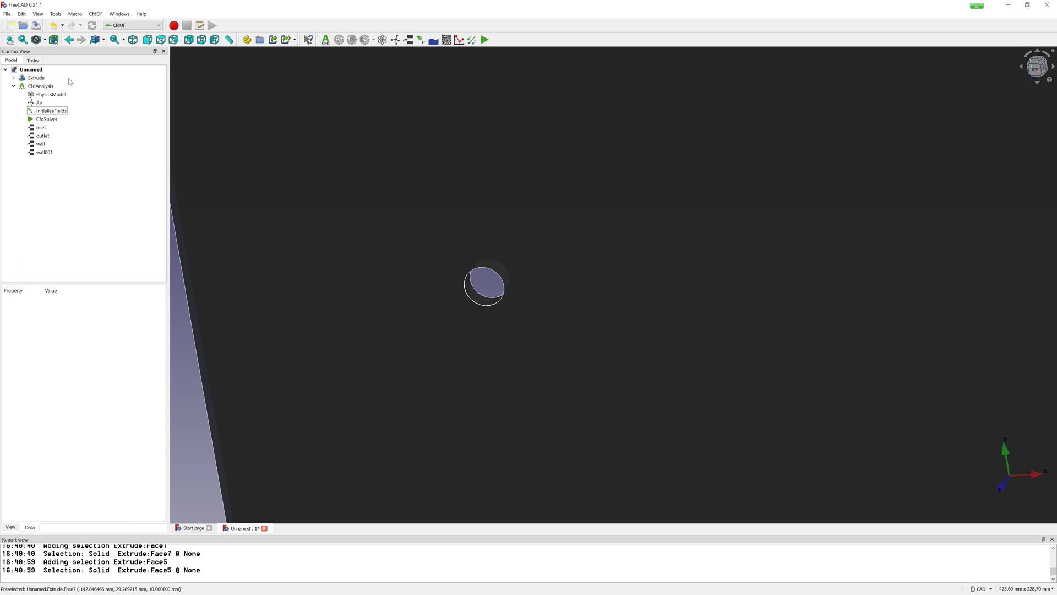
# Rename the new wall001 boundary to 'cylinder'
pyautogui.click(46, 152)
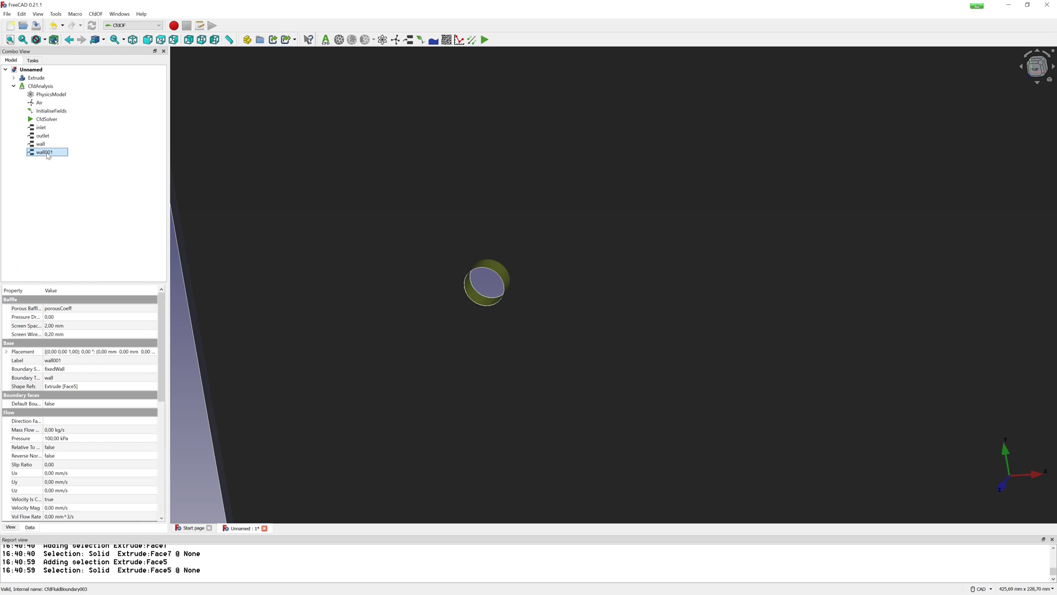
pyautogui.click(64, 361)
pyautogui.write('cy')
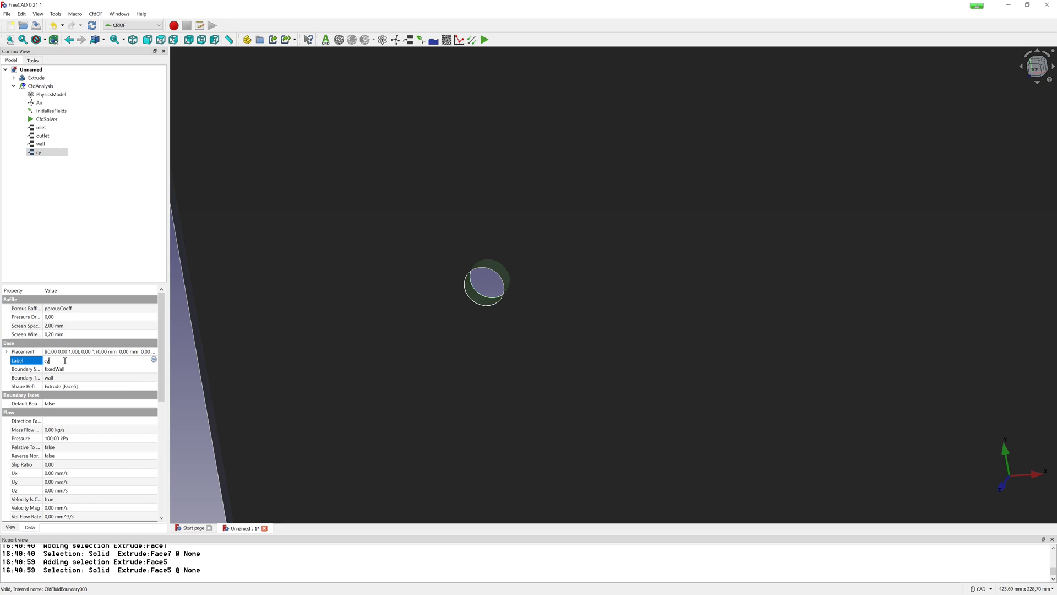
pyautogui.write('linder')
pyautogui.press('Return')
pyautogui.click(81, 237)
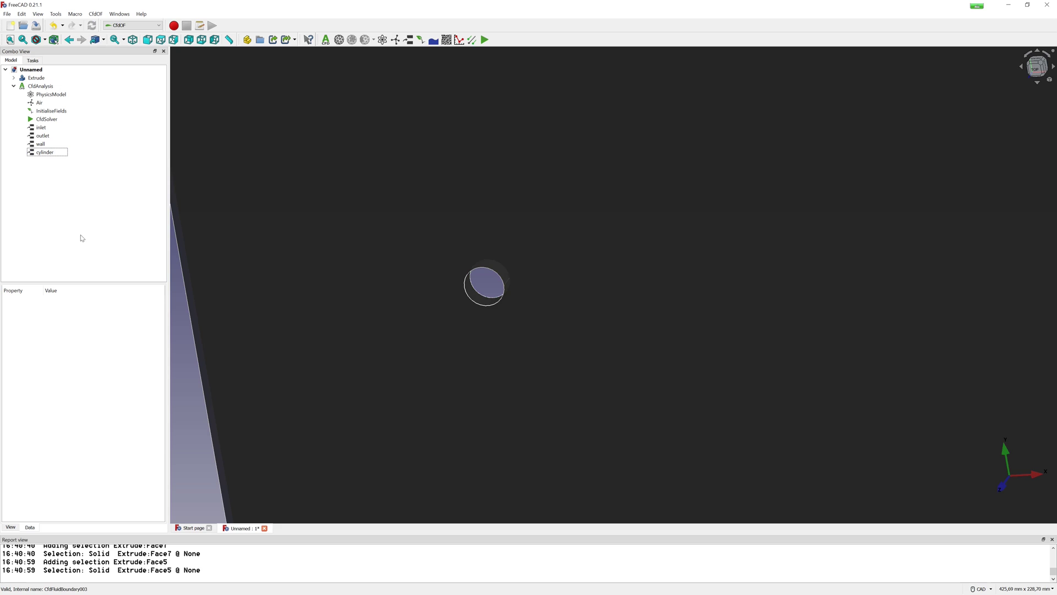
pyautogui.scroll(-3, 551, 300)
pyautogui.moveTo(550, 299); pyautogui.dragTo(686, 276, button='middle')
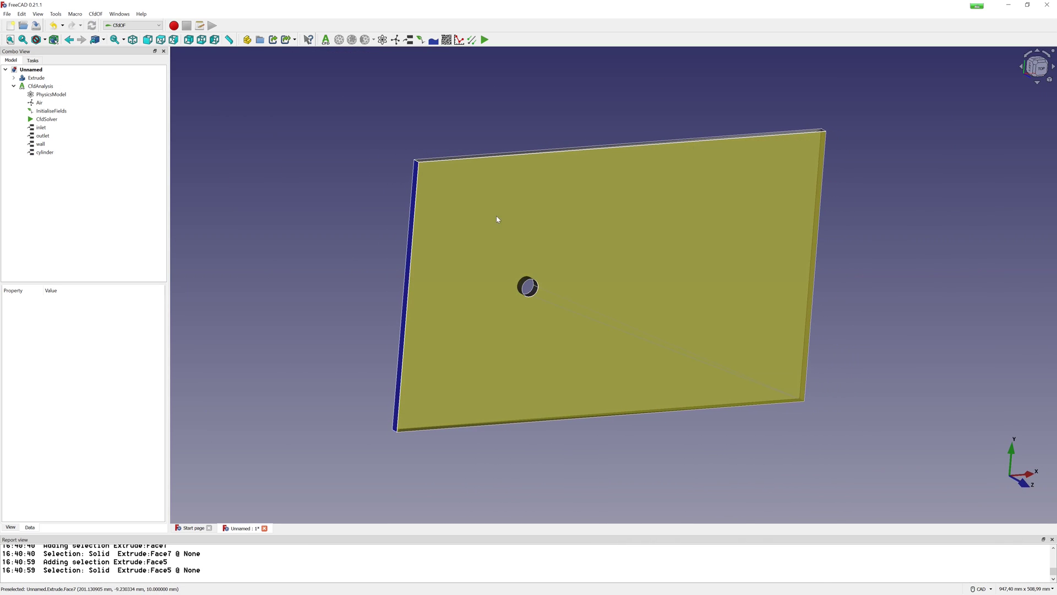
# Review which faces the outlet, wall and cylinder boundaries cover
pyautogui.click(44, 135)
pyautogui.click(45, 145)
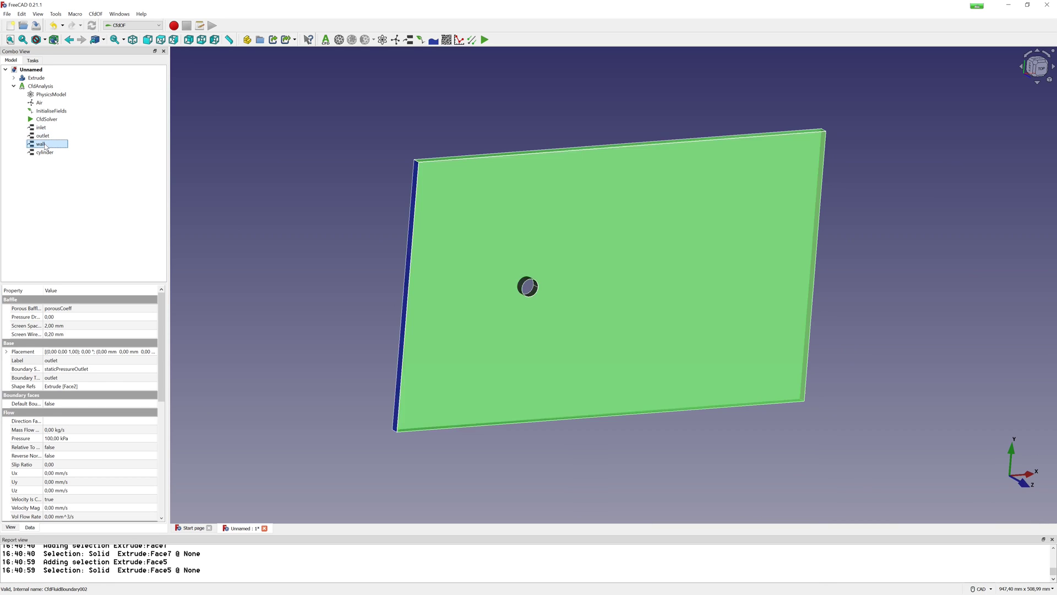
pyautogui.click(46, 153)
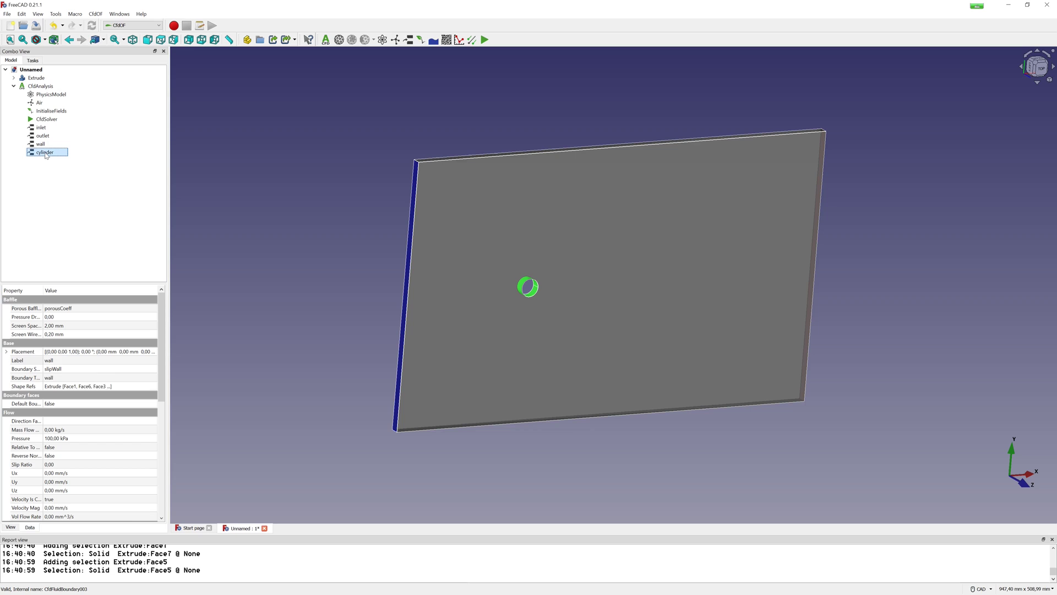
pyautogui.moveTo(299, 153); pyautogui.dragTo(286, 165, button='middle')
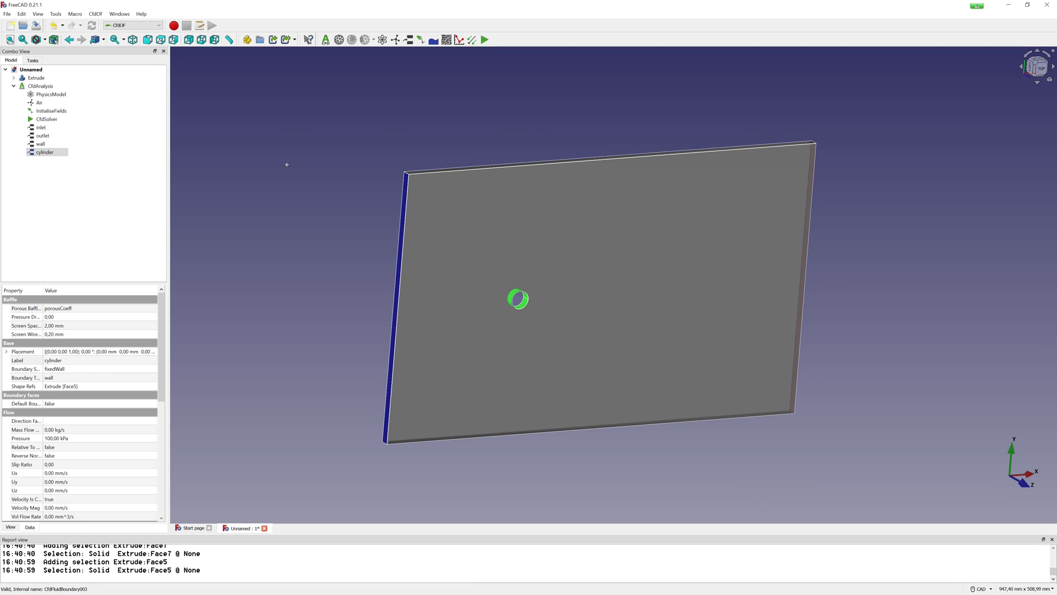
pyautogui.click(300, 131)
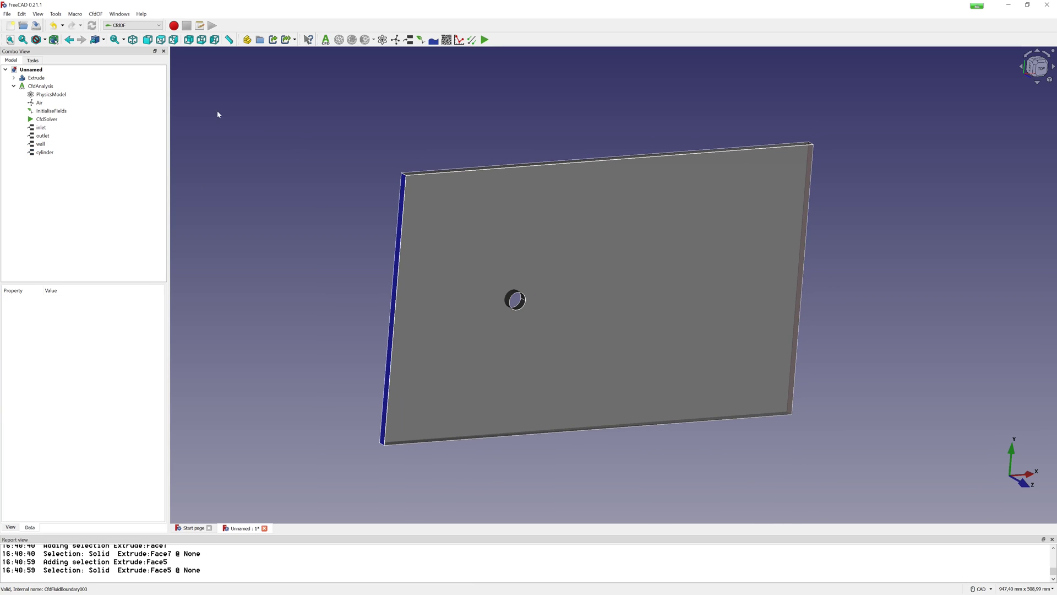
# Create a CFD mesh of Extrude with a 4 mm base element size
pyautogui.click(37, 78)
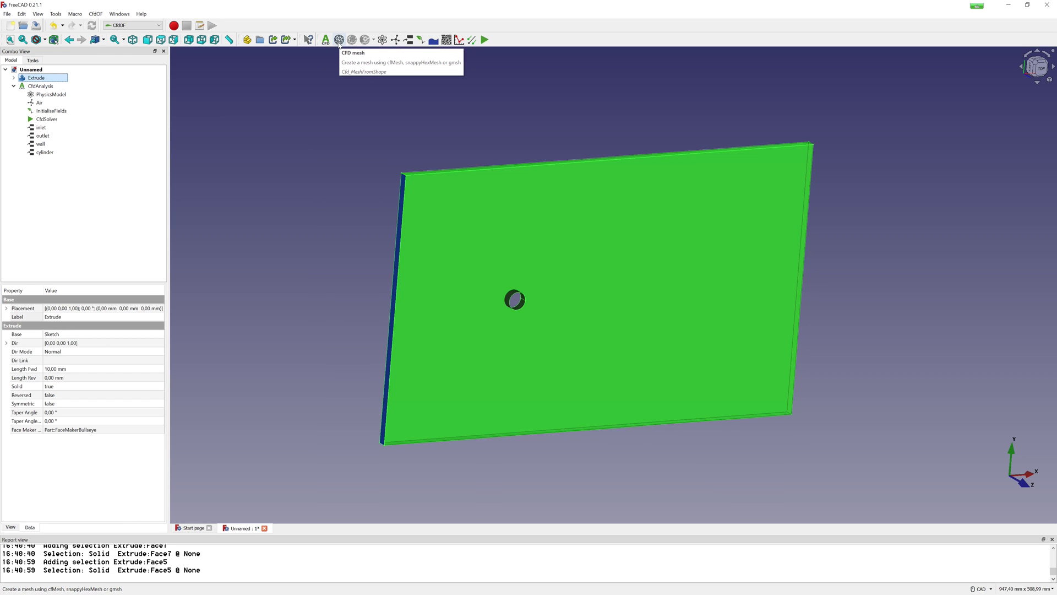
pyautogui.click(339, 40)
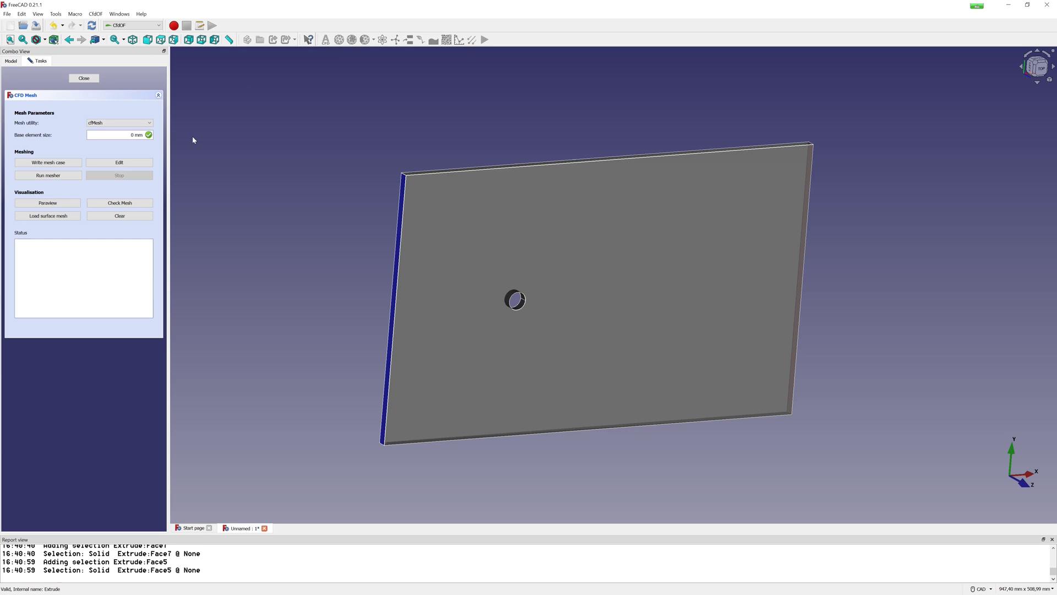
pyautogui.doubleClick(132, 135)
pyautogui.write('4')
pyautogui.click(84, 78)
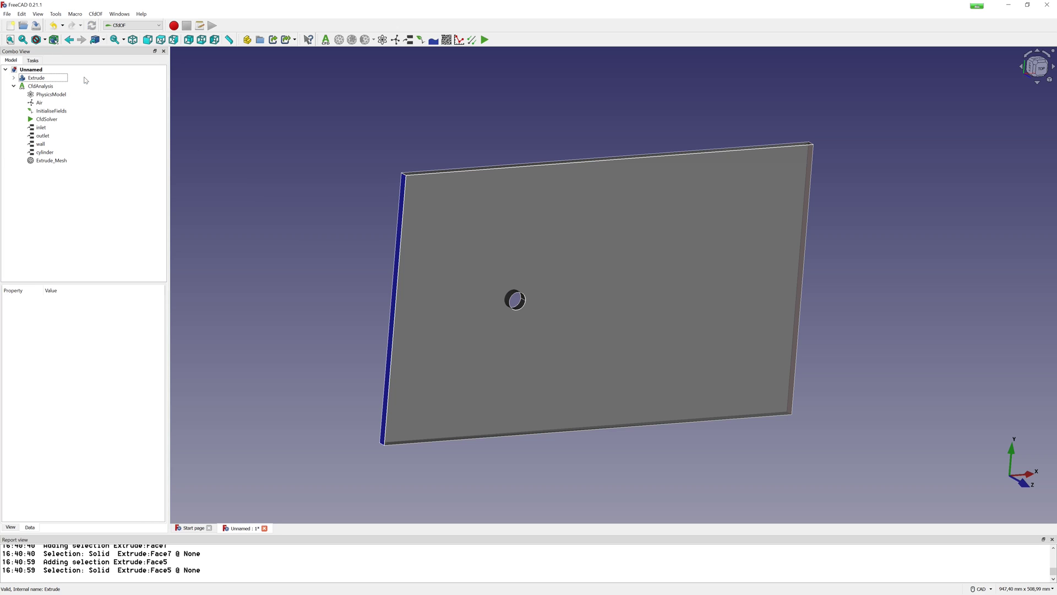
pyautogui.click(61, 161)
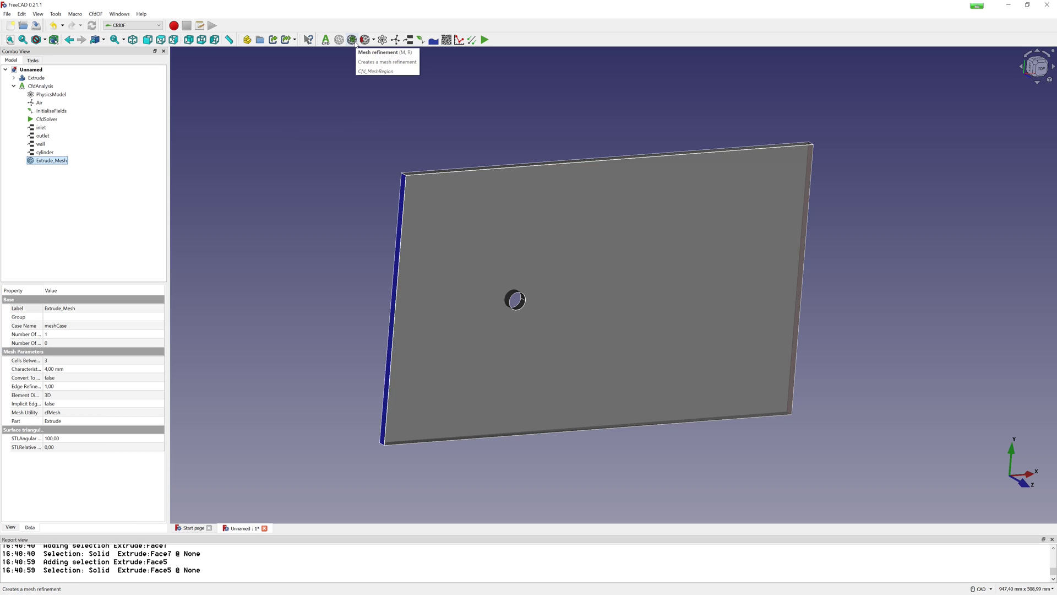
# Add a mesh refinement on hole face Face5 with relative size 0.200 and thickness 0.2 mm
pyautogui.click(354, 42)
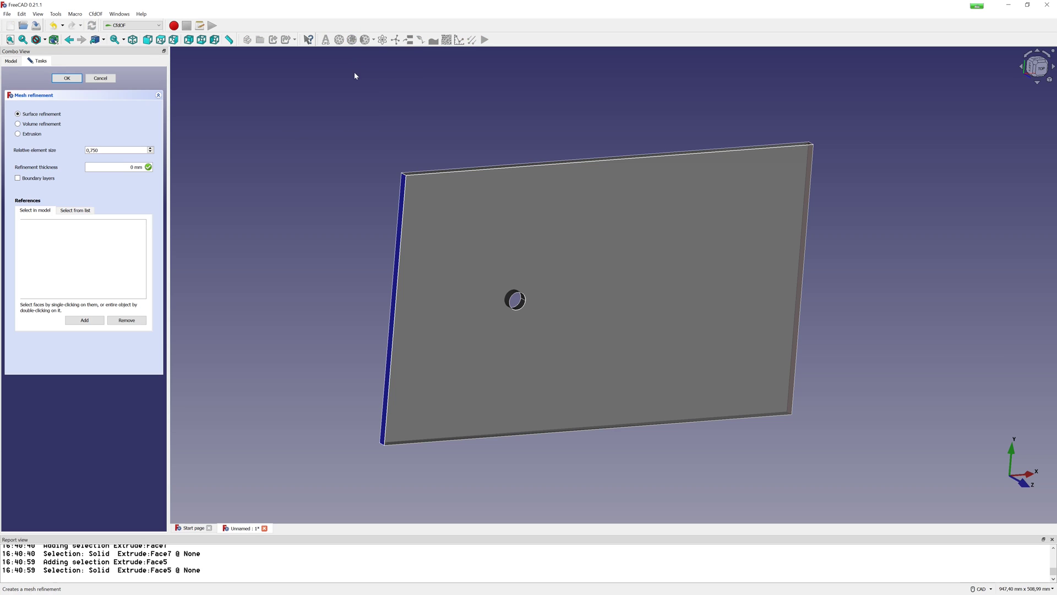
pyautogui.scroll(2, 523, 320)
pyautogui.scroll(2, 530, 320)
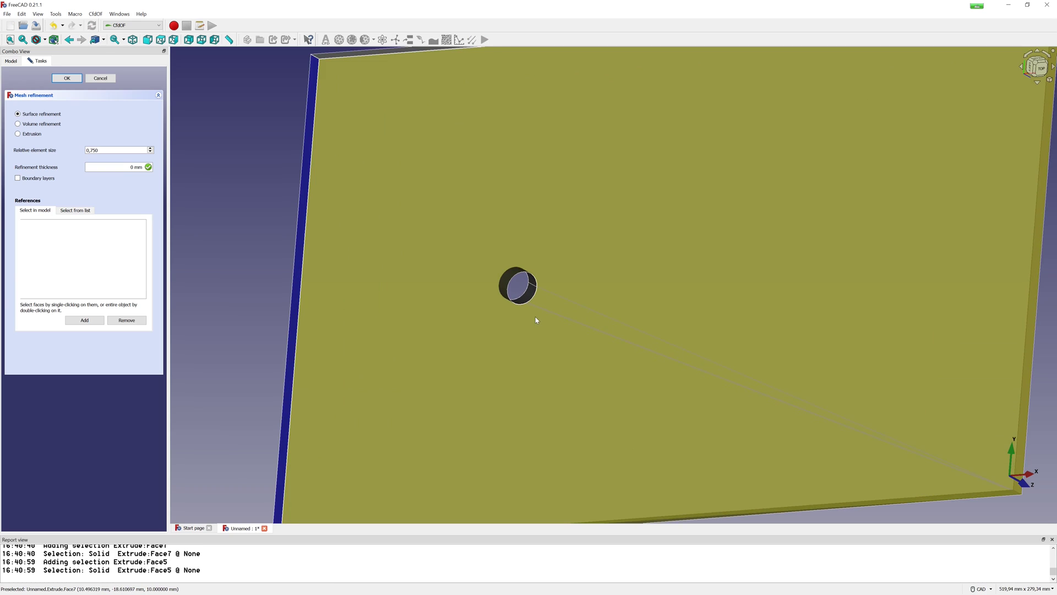
pyautogui.scroll(2, 533, 309)
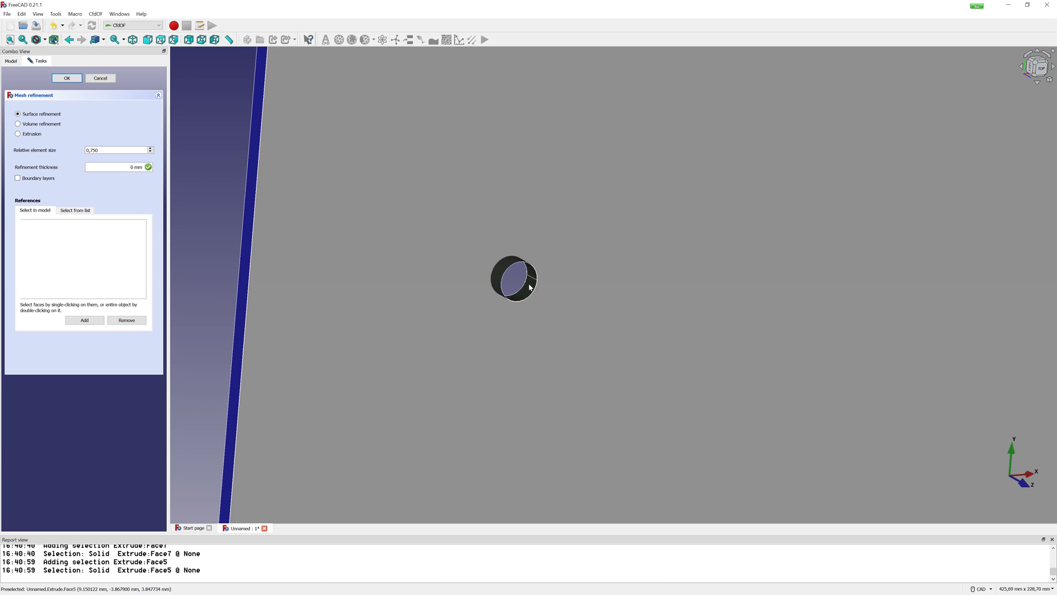
pyautogui.click(87, 321)
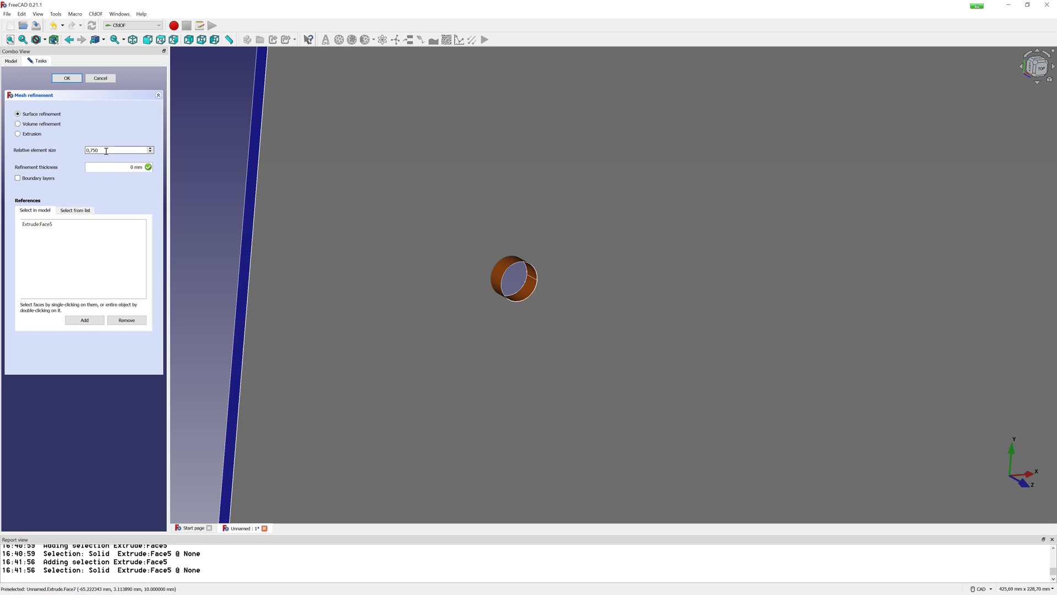
pyautogui.moveTo(99, 150); pyautogui.dragTo(91, 153)
pyautogui.write('200')
pyautogui.click(135, 169)
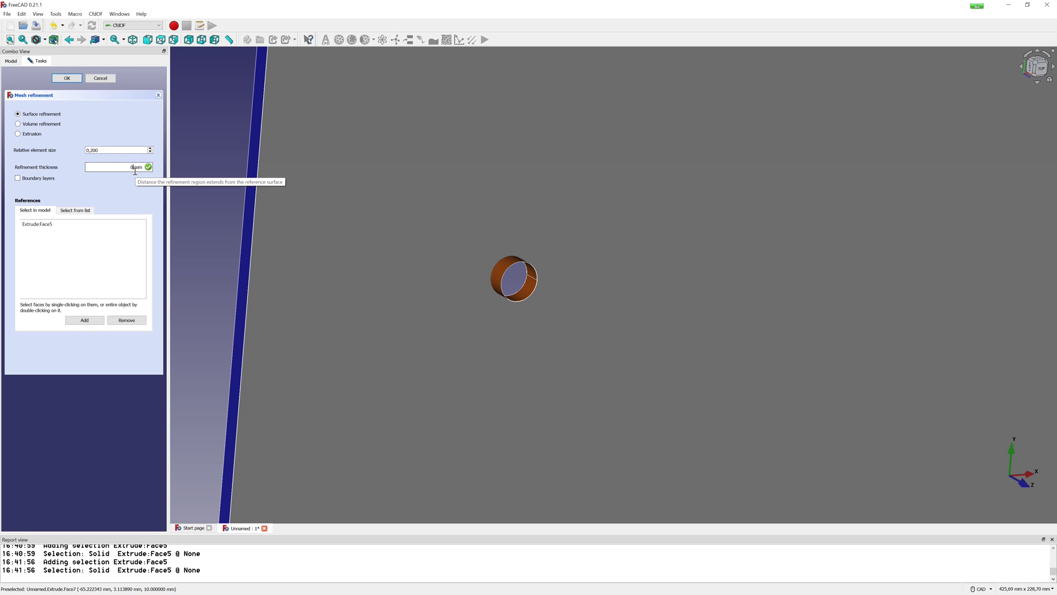
pyautogui.write(',2')
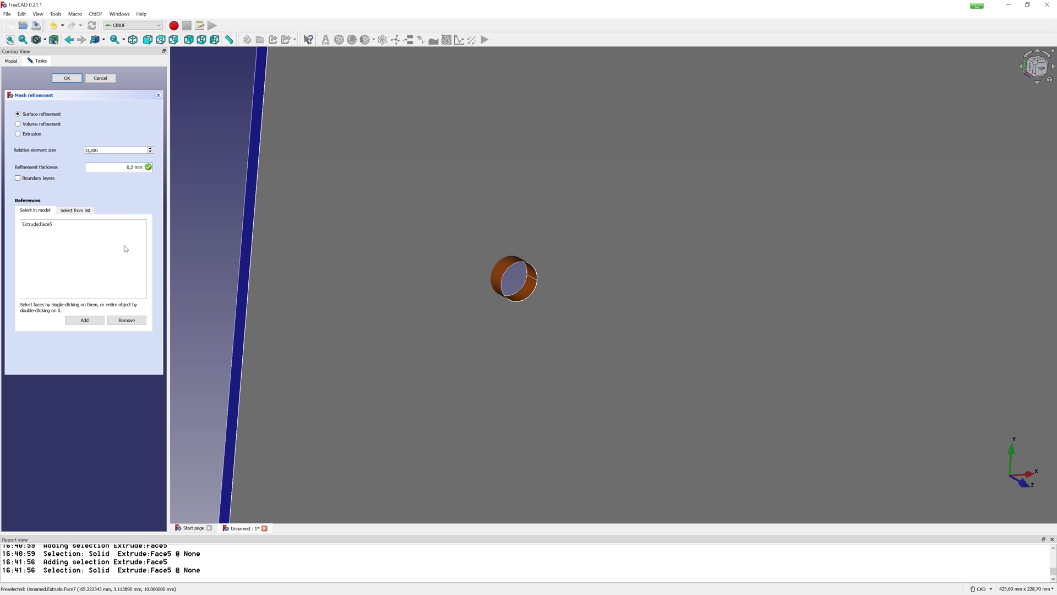
pyautogui.click(67, 78)
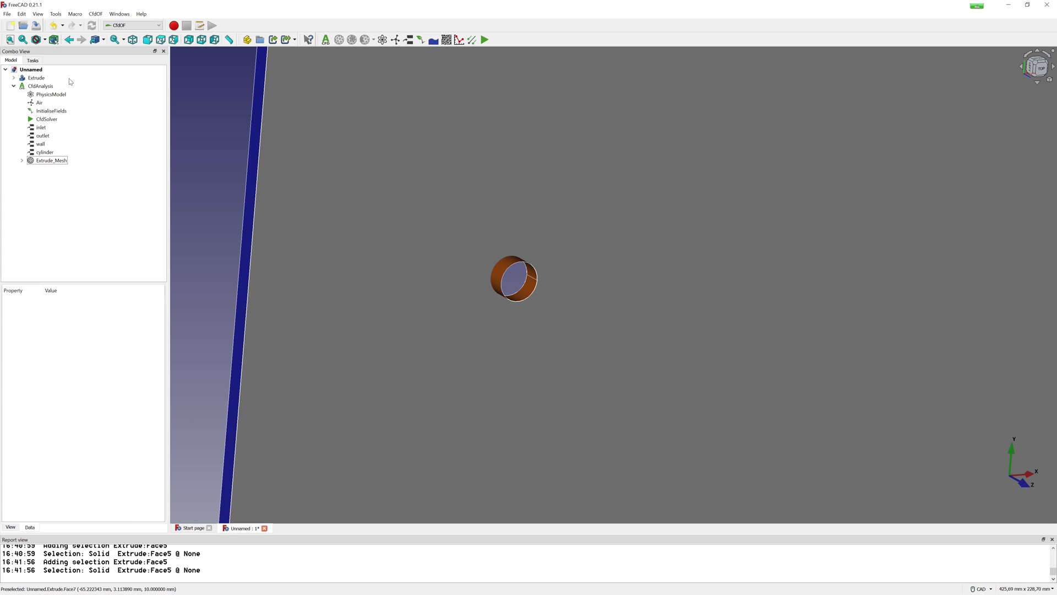
# Zoom out and pan the view to recentre the whole plate
pyautogui.scroll(-3, 368, 220)
pyautogui.scroll(-2, 366, 219)
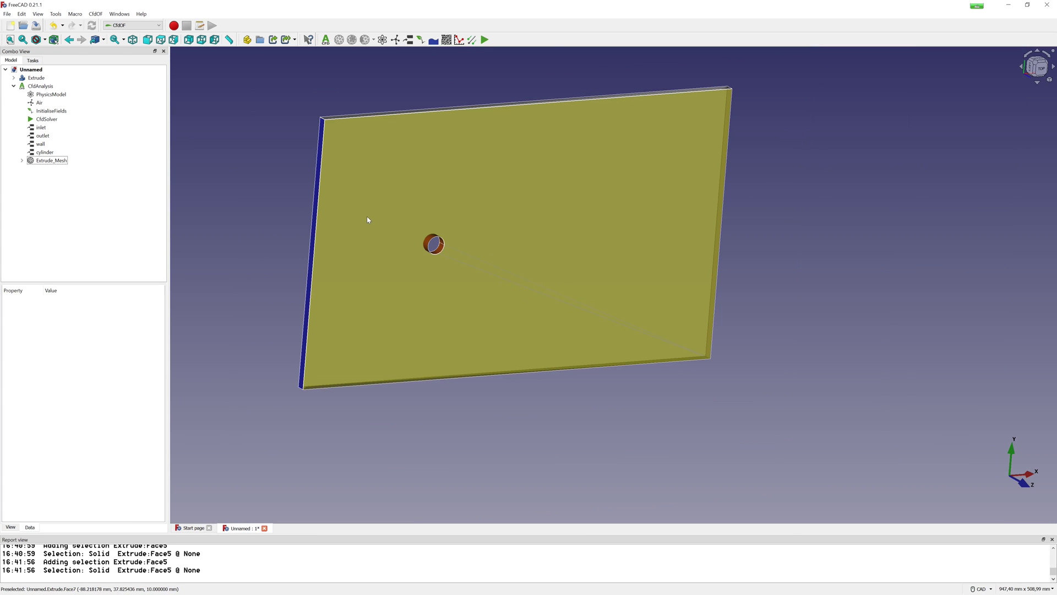
pyautogui.moveTo(284, 187); pyautogui.dragTo(257, 197, button='middle')
pyautogui.scroll(1, 258, 196)
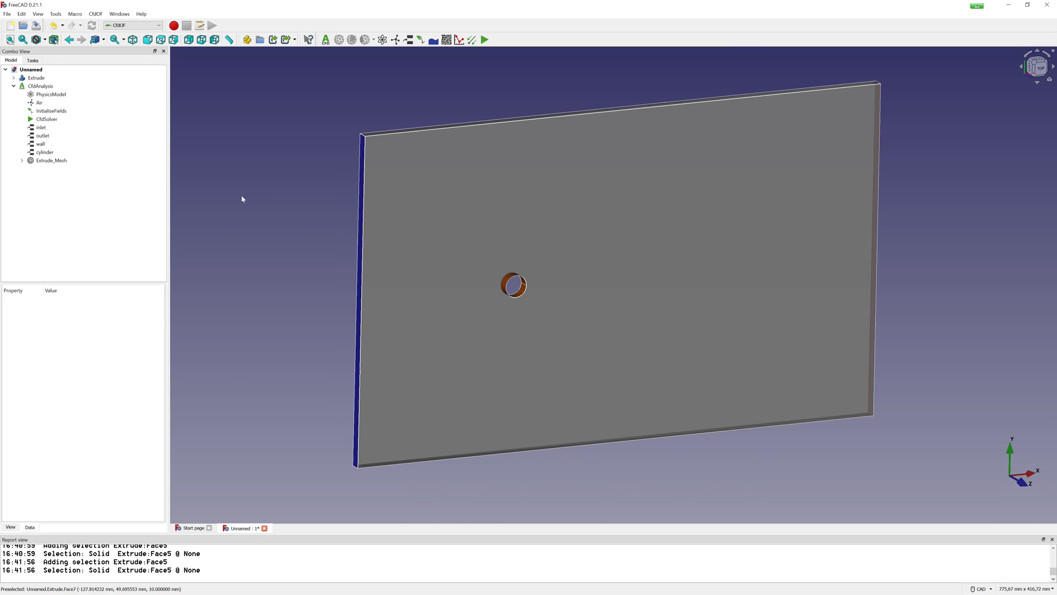
# Write the Extrude_Mesh case, run cfMesh and load the surface mesh
pyautogui.doubleClick(53, 160)
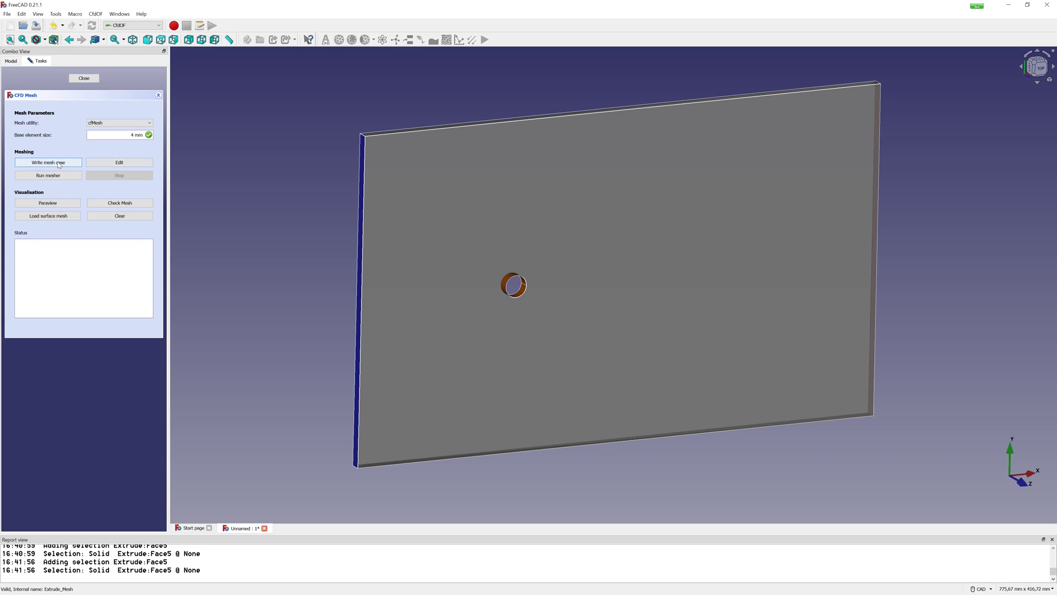
pyautogui.click(59, 163)
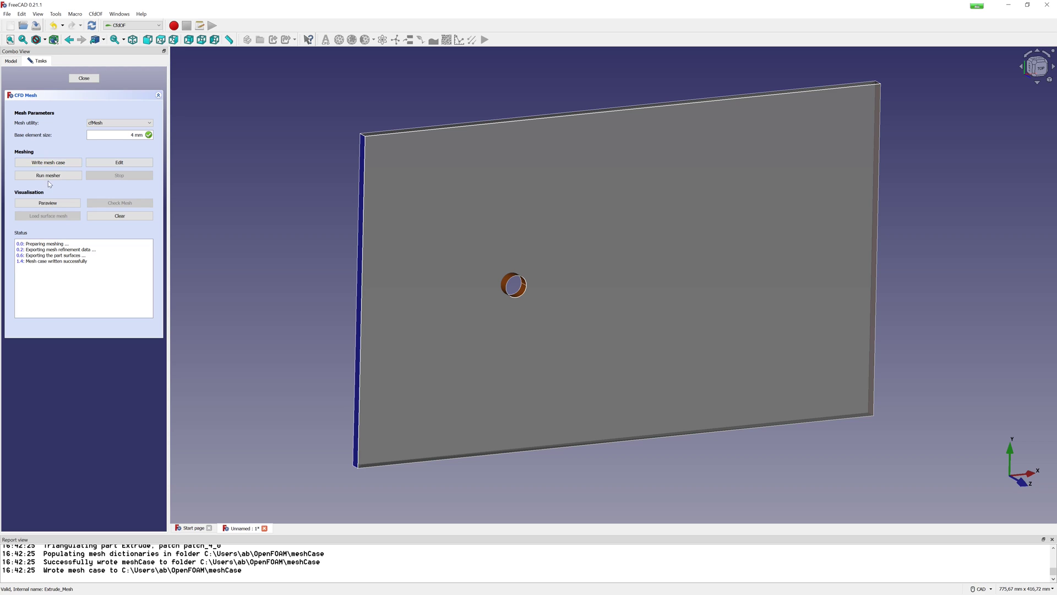
pyautogui.click(51, 177)
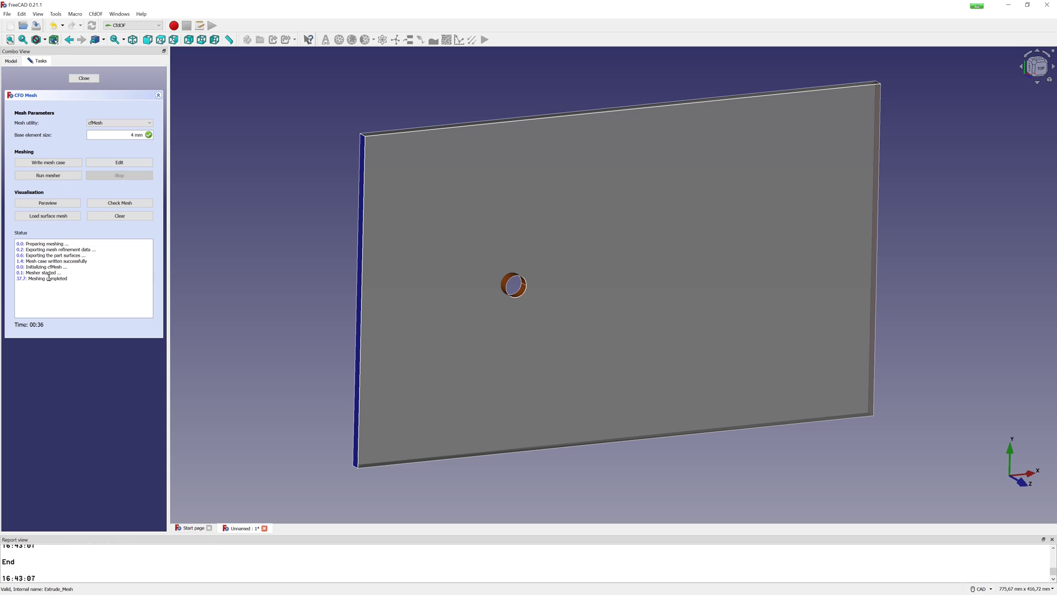
pyautogui.click(54, 217)
# Inspect the refined surface mesh around the hole, then close the mesh panel
pyautogui.scroll(5, 513, 278)
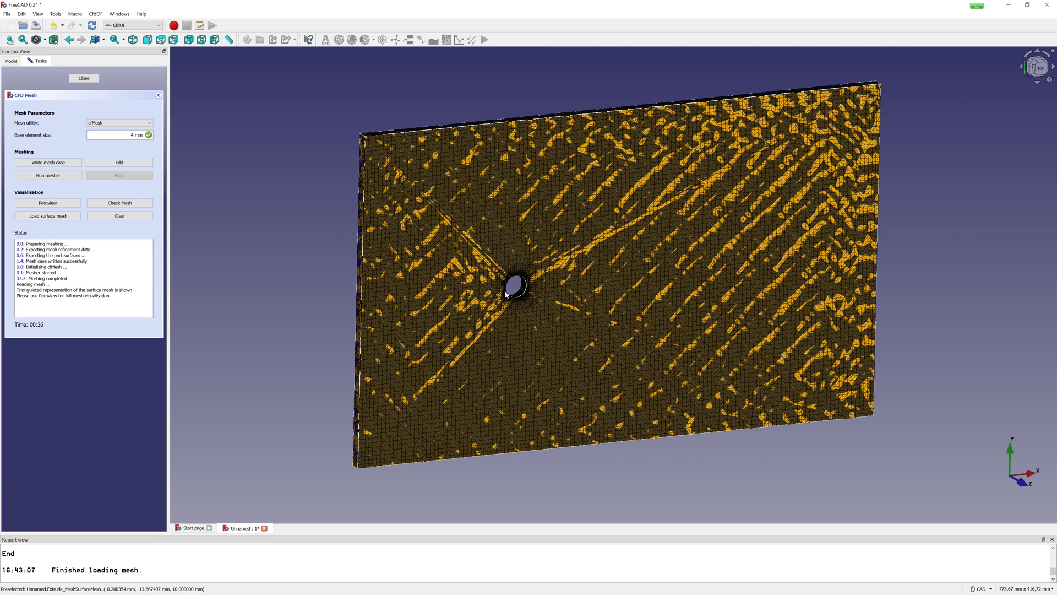
pyautogui.scroll(4, 513, 278)
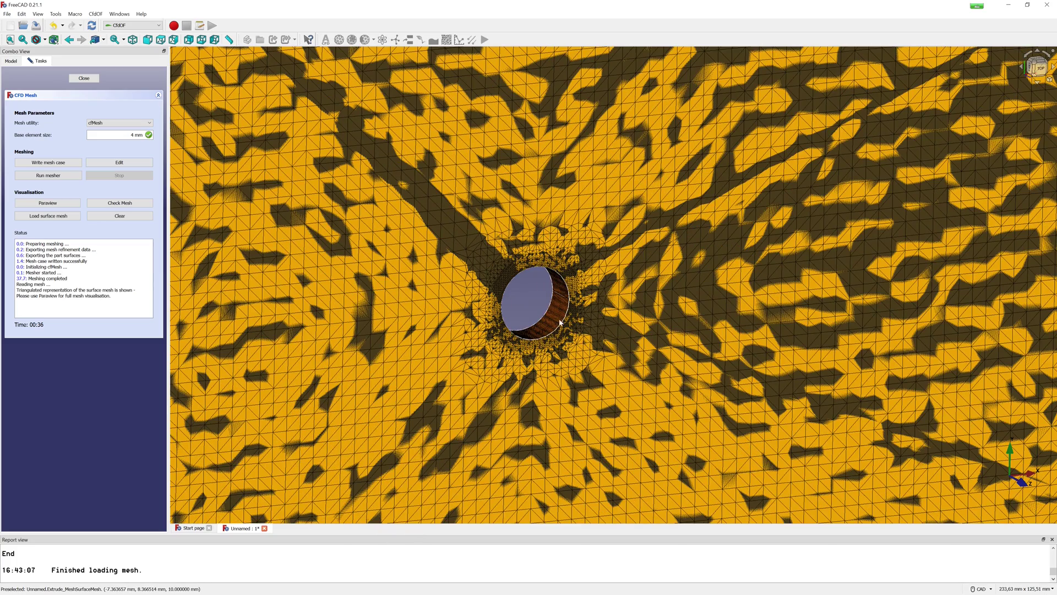
pyautogui.scroll(-6, 564, 342)
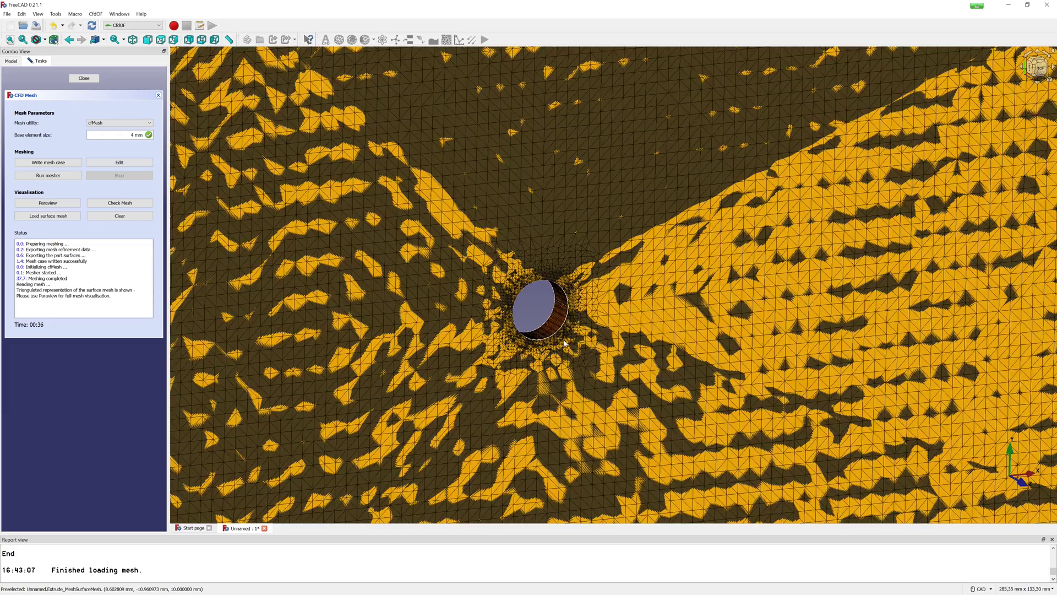
pyautogui.scroll(-2, 564, 343)
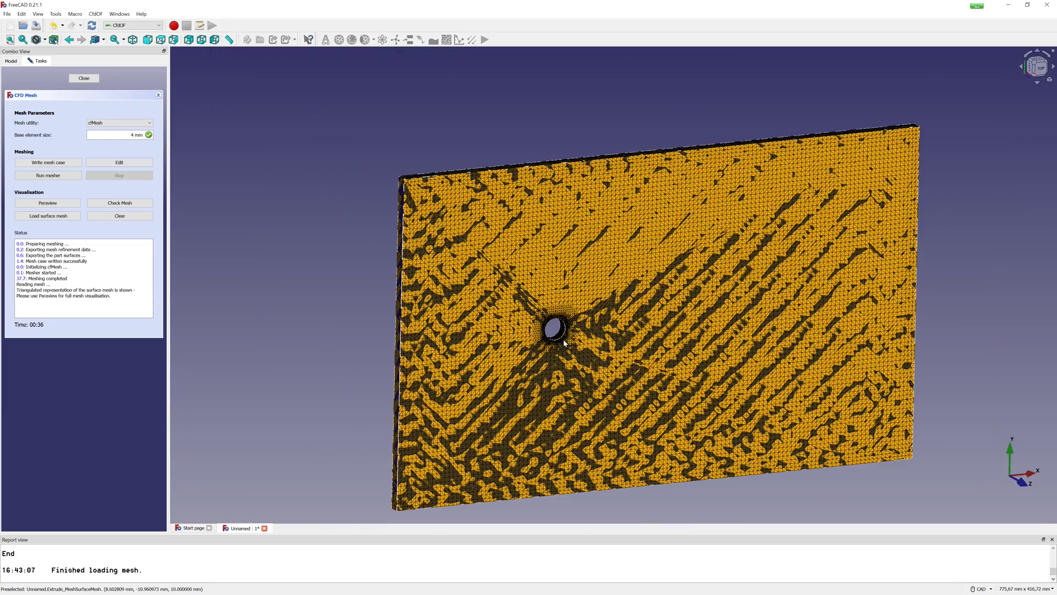
pyautogui.moveTo(716, 412); pyautogui.dragTo(676, 377, button='middle')
pyautogui.scroll(-2, 677, 378)
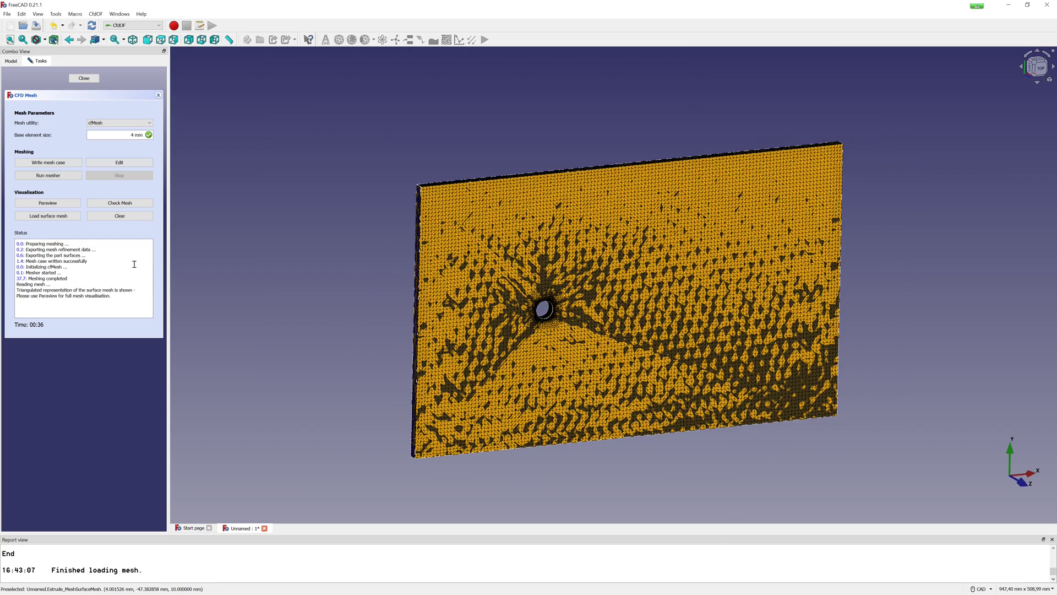
pyautogui.click(83, 78)
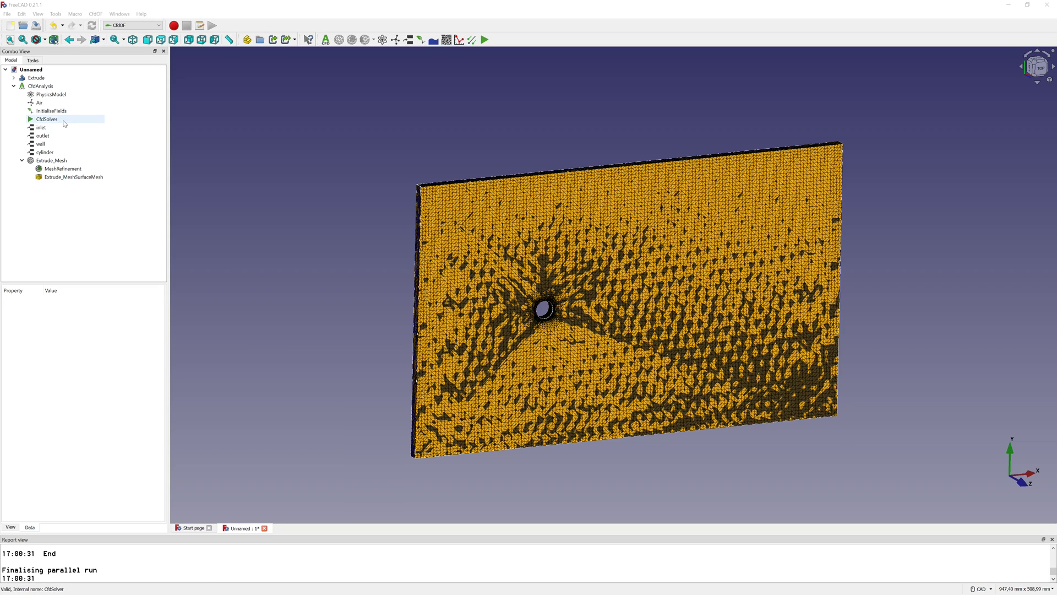
# Save the document as Re_Effects_Model-a with File > Save As
pyautogui.click(47, 119)
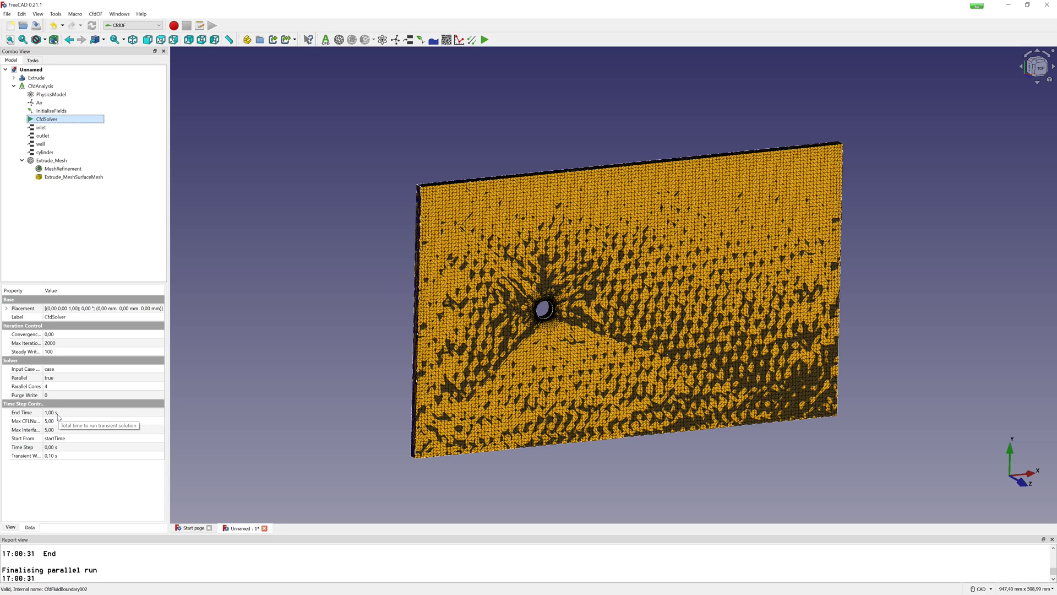
pyautogui.click(7, 14)
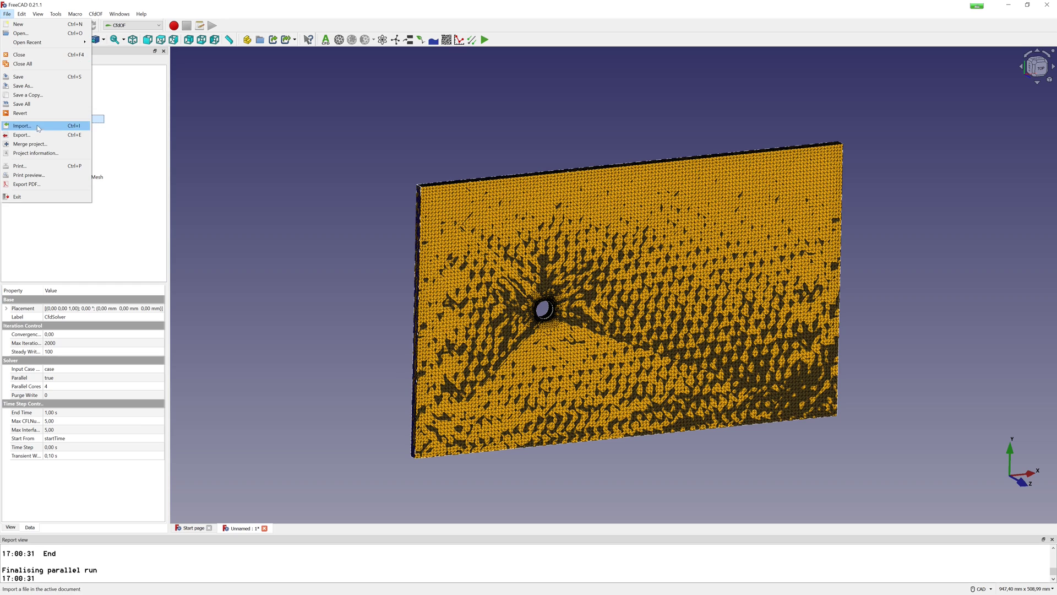
pyautogui.click(23, 85)
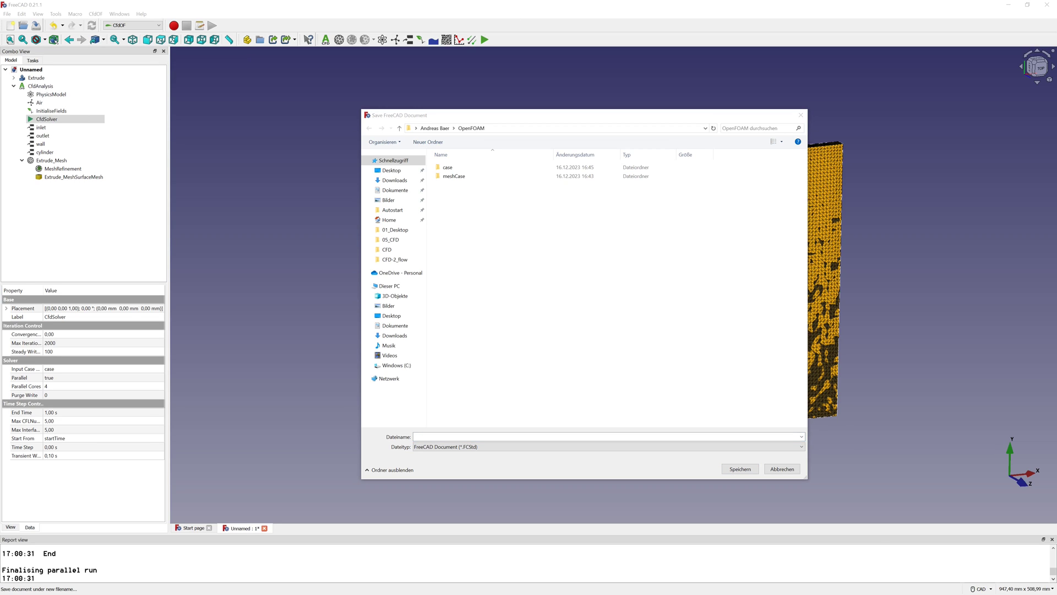
pyautogui.click(421, 436)
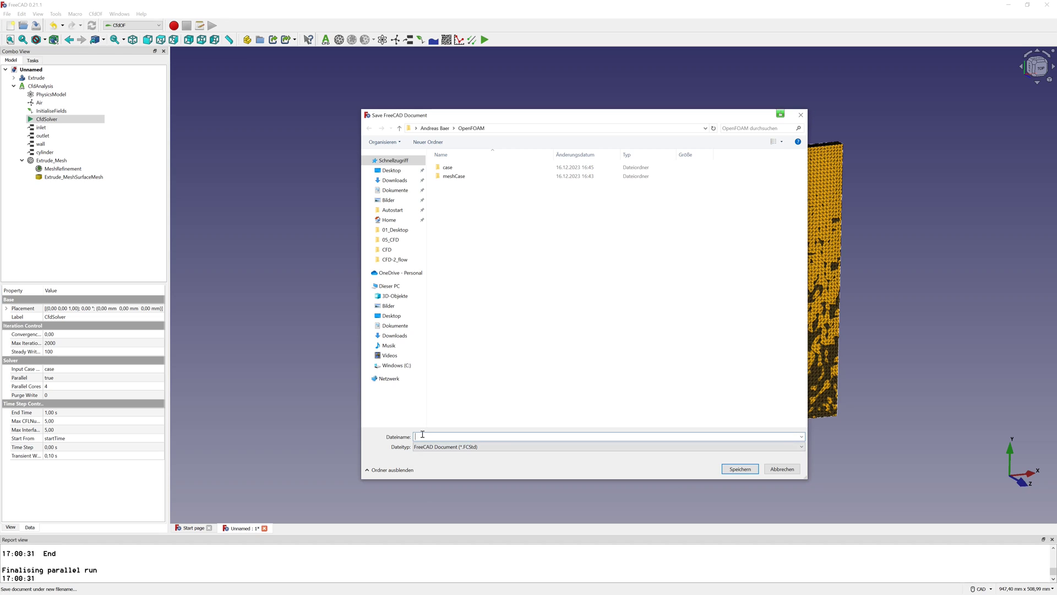
pyautogui.write('Re')
pyautogui.write('_Effects_Model-a')
pyautogui.click(747, 468)
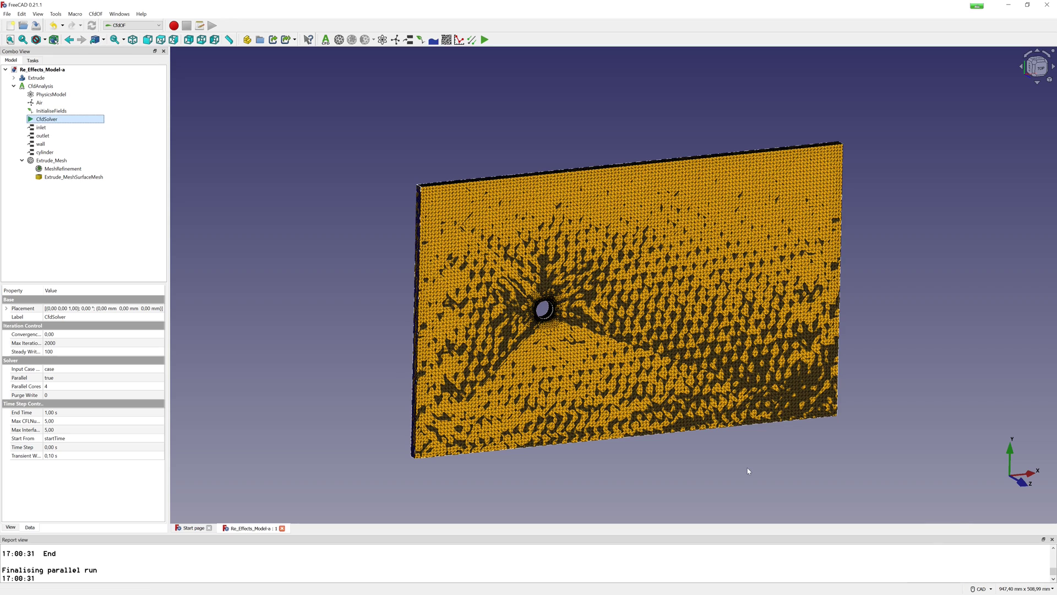
# Write the CfdSolver case, run the solver and open the results in ParaView
pyautogui.doubleClick(54, 120)
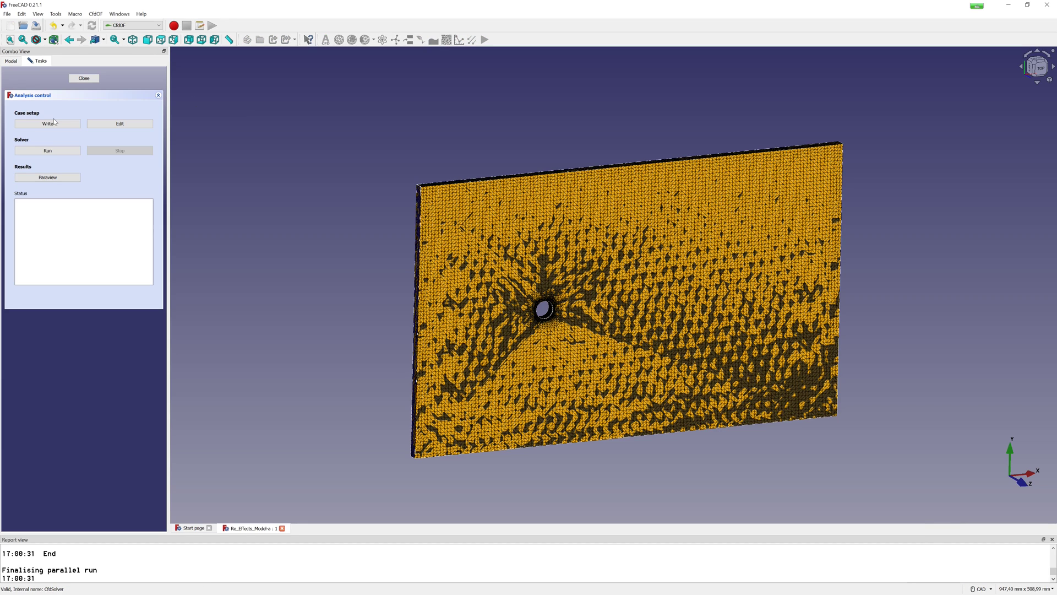
pyautogui.click(52, 123)
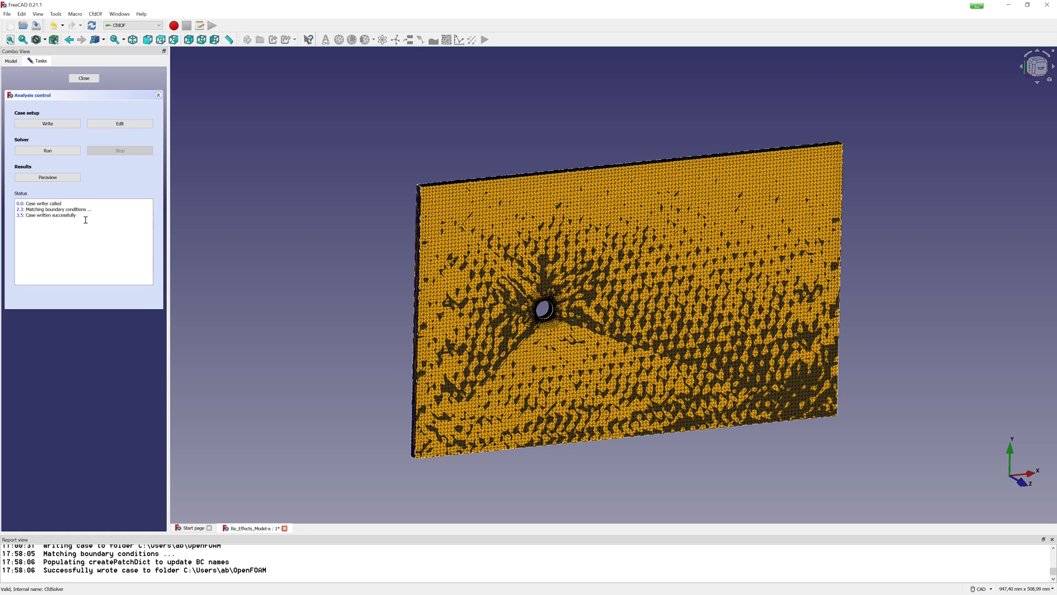
pyautogui.click(57, 152)
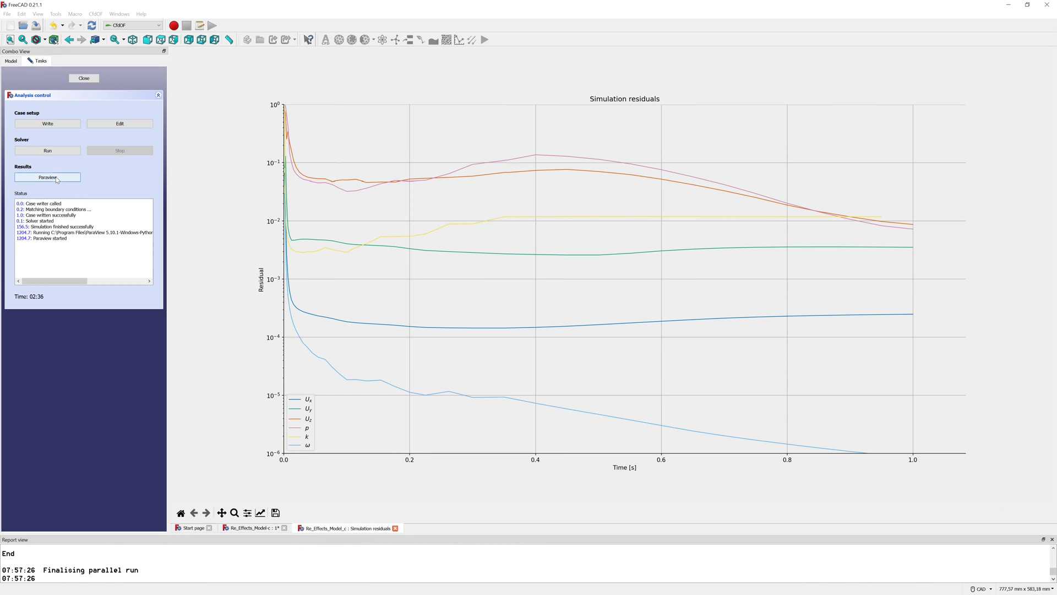
pyautogui.click(71, 177)
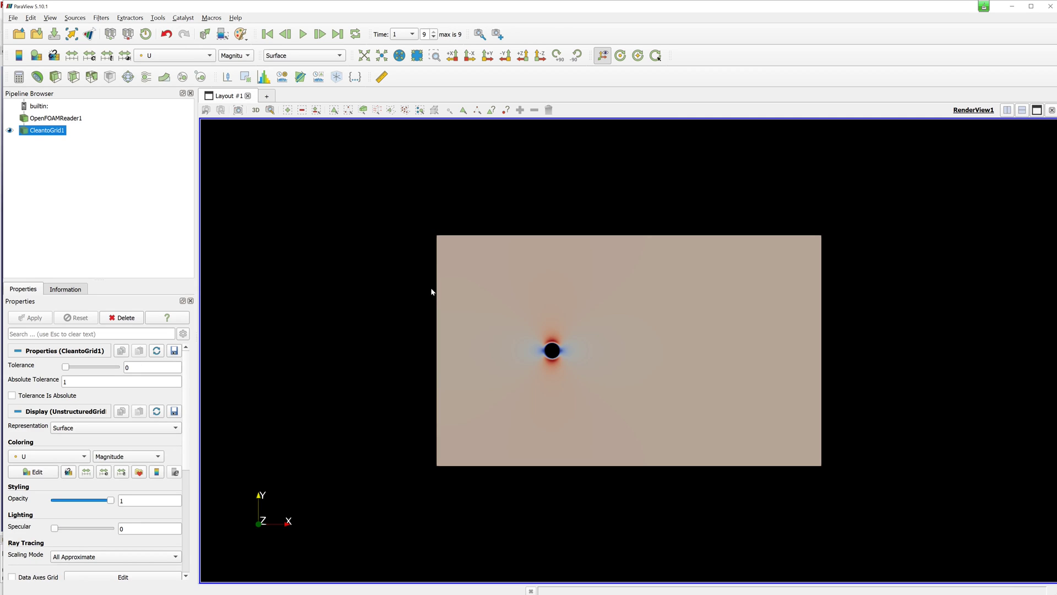
# Colour U with the Rainbow Uniform preset using a Step colour space
pyautogui.click(48, 472)
pyautogui.click(994, 194)
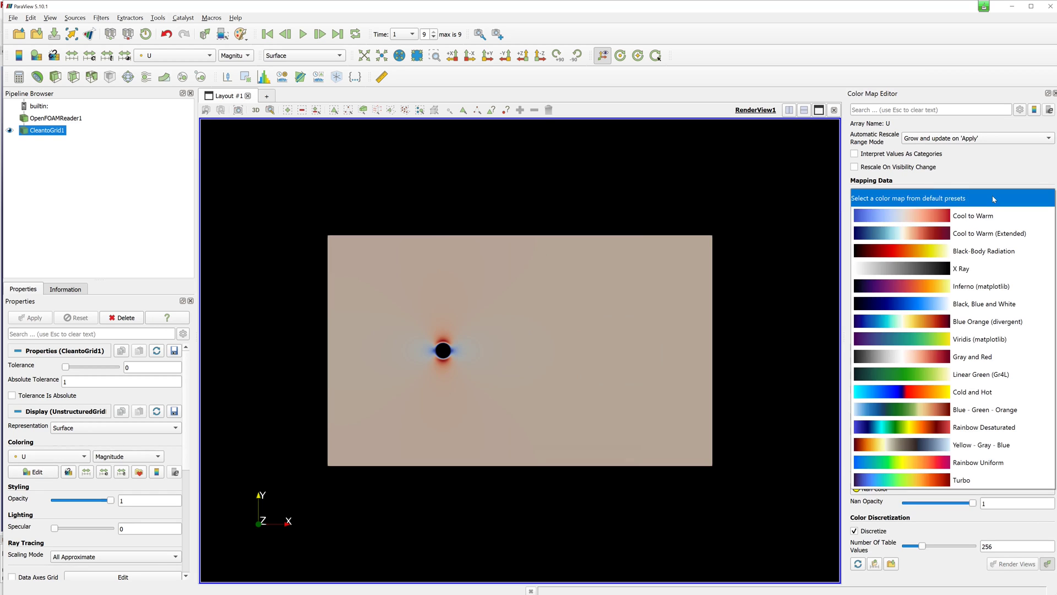
pyautogui.click(986, 467)
pyautogui.click(986, 474)
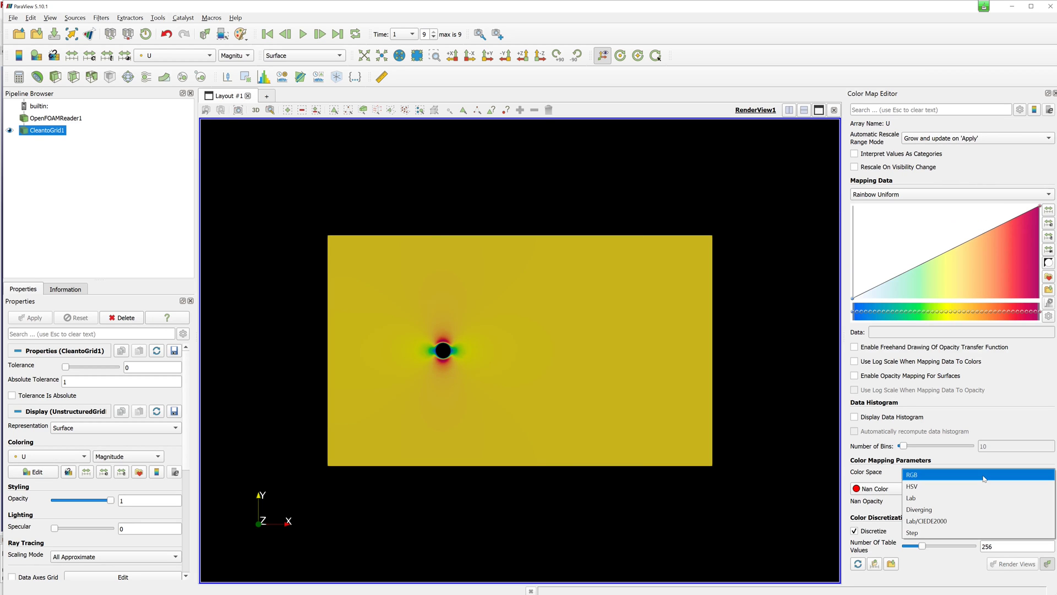
pyautogui.click(974, 533)
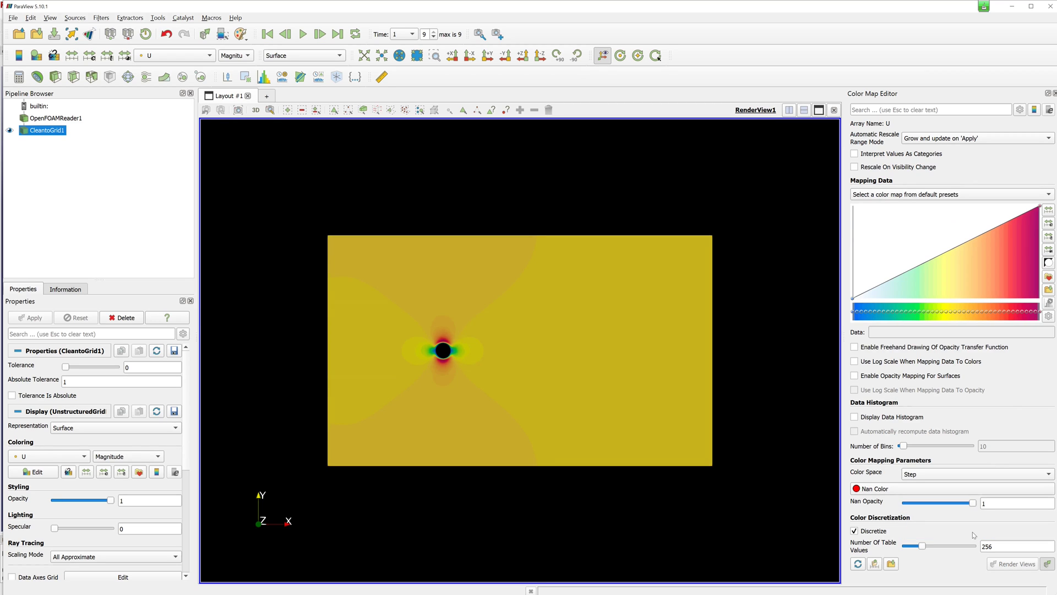
pyautogui.click(1053, 93)
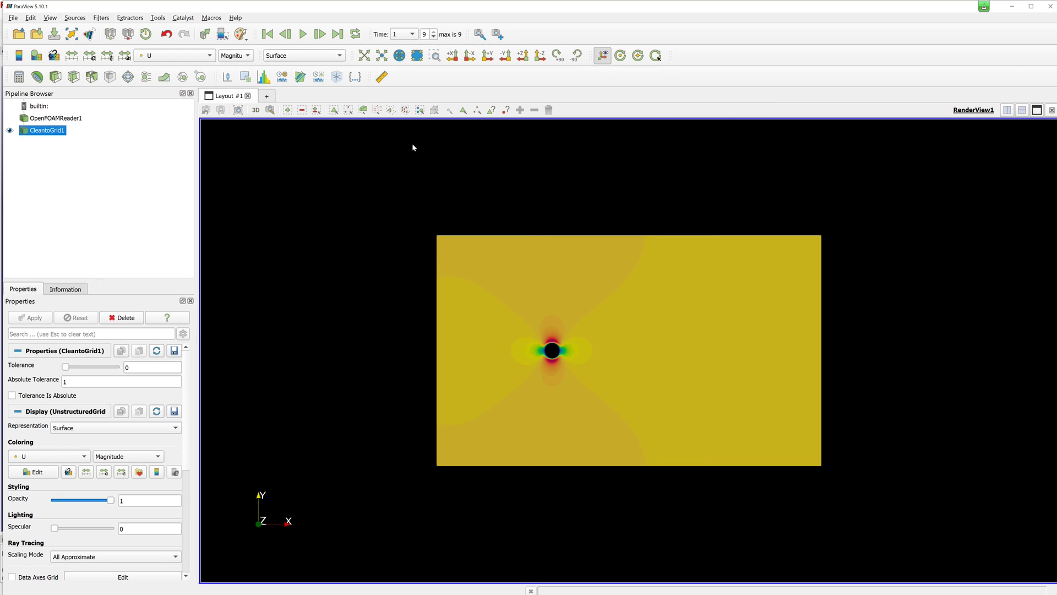
# Reset the camera, show the U Magnitude legend, set opacity 0.5 and add a Stream Tracer
pyautogui.click(417, 56)
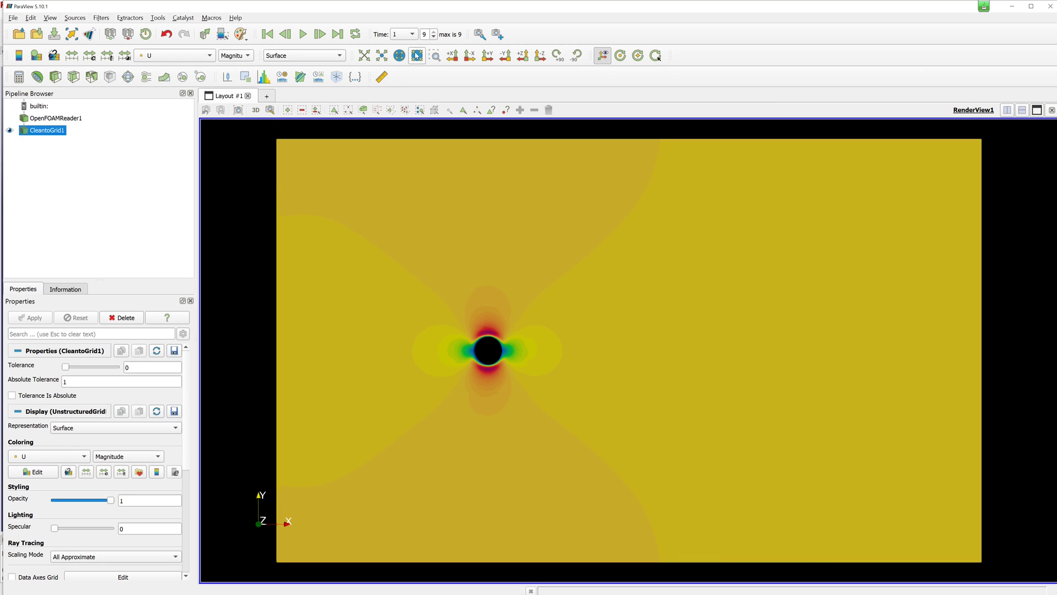
pyautogui.click(159, 473)
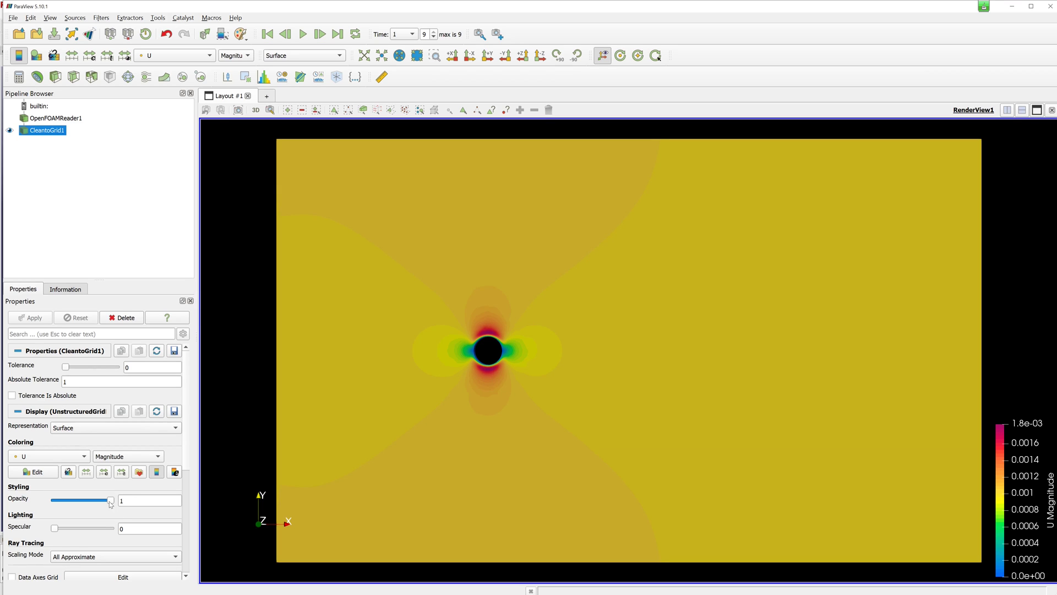
pyautogui.moveTo(110, 500); pyautogui.dragTo(83, 511)
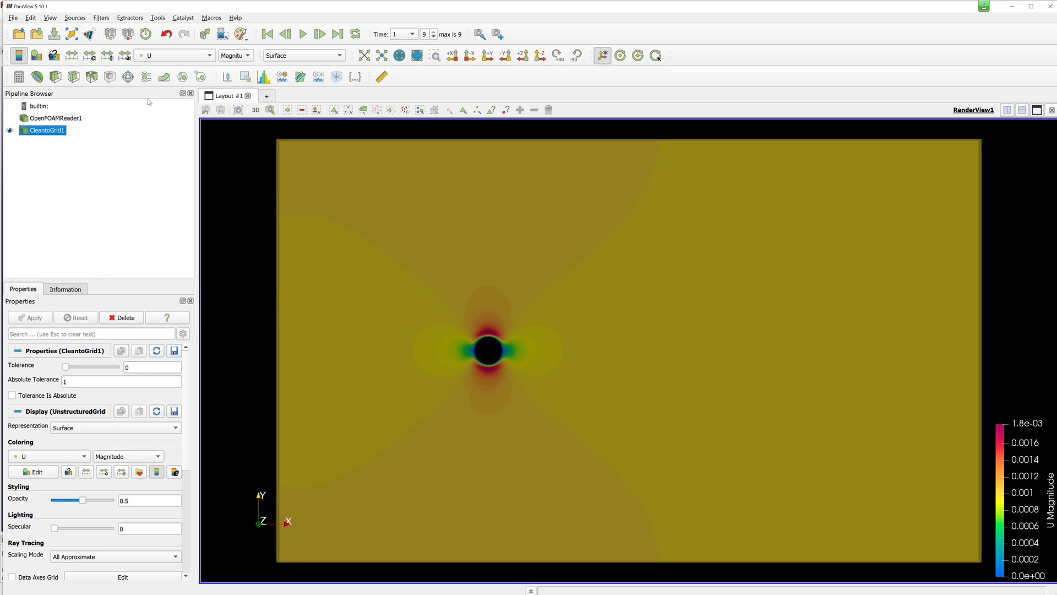
pyautogui.click(146, 77)
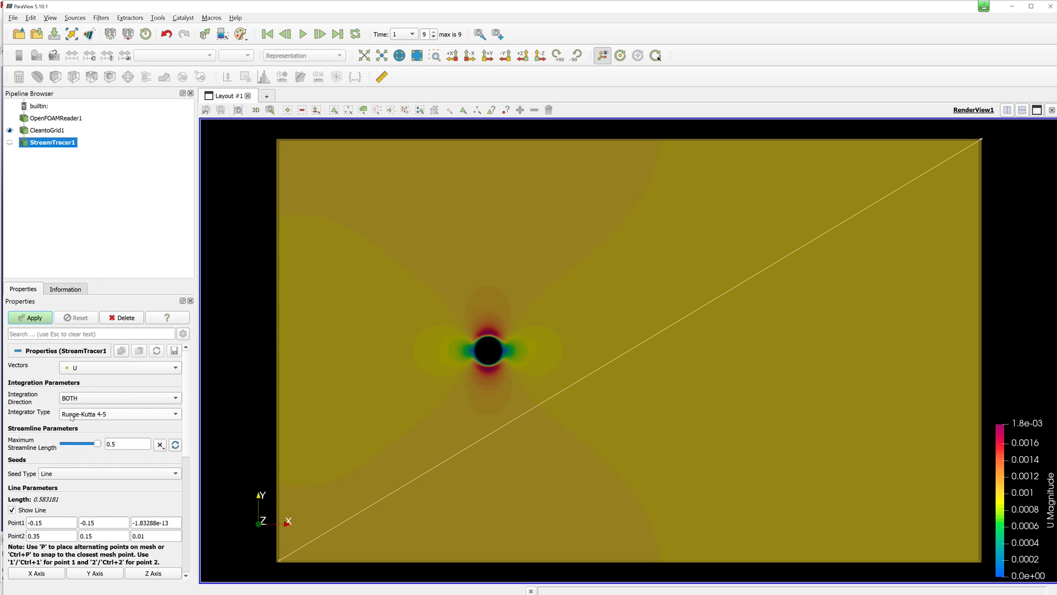
# Place the seed line vertically at x=0.1, compute the streamlines and hide the seed line
pyautogui.click(88, 573)
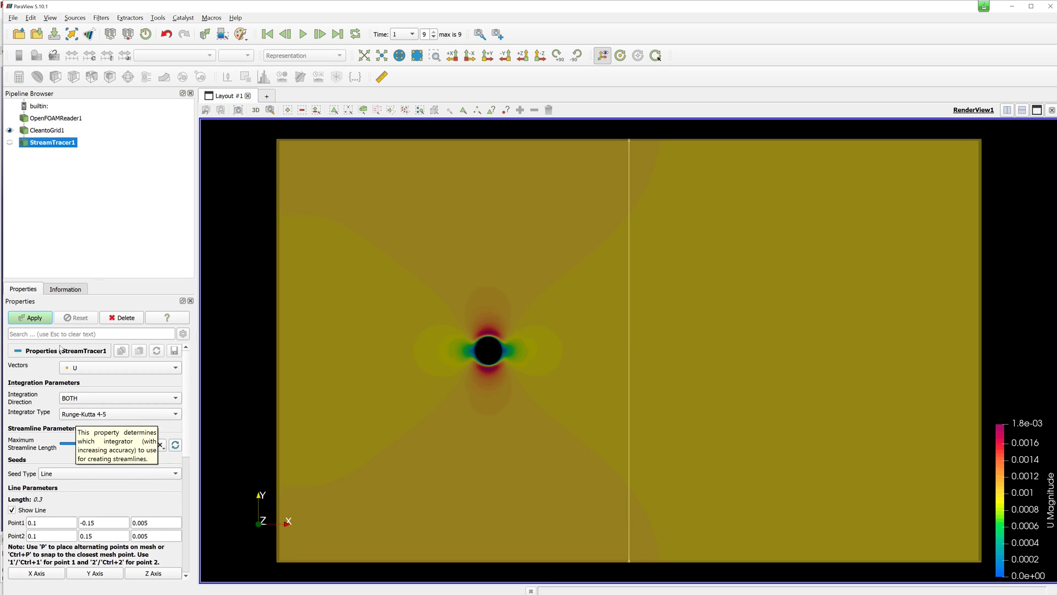
pyautogui.click(35, 318)
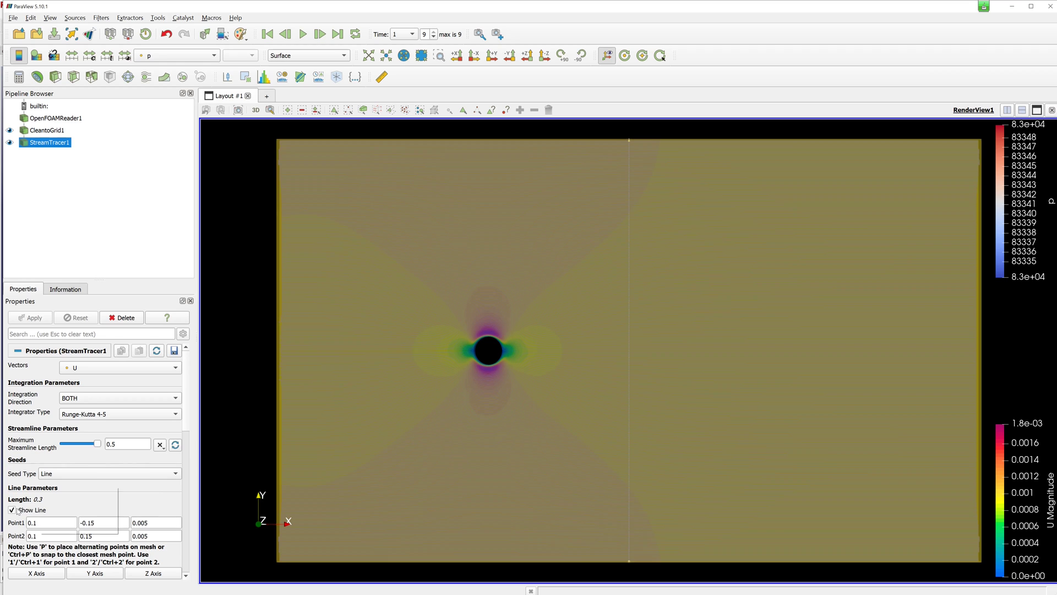
pyautogui.click(12, 510)
pyautogui.scroll(-5, 78, 484)
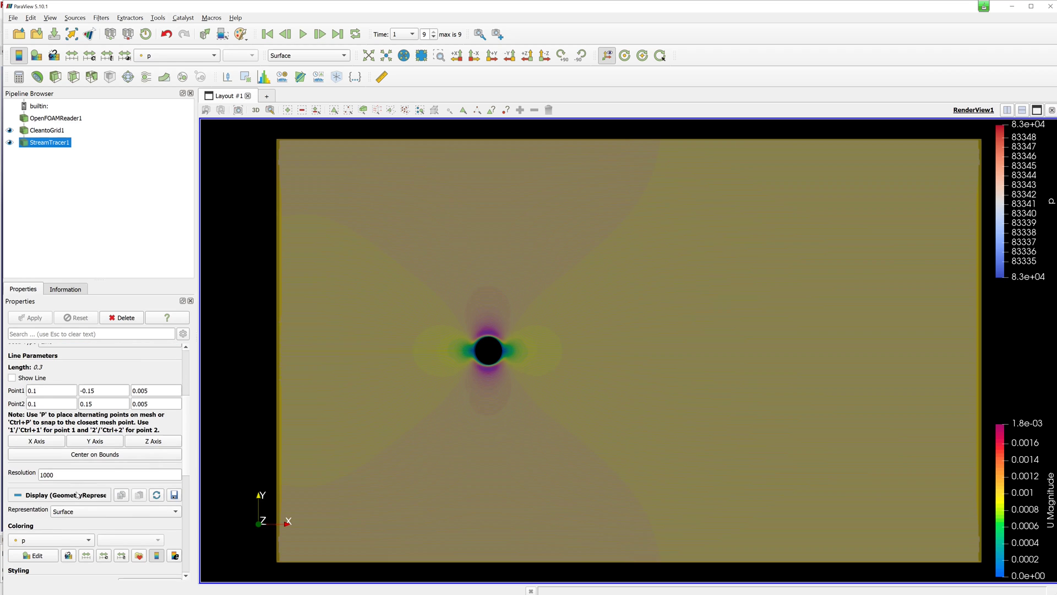
# Colour the streamlines solid black
pyautogui.click(61, 540)
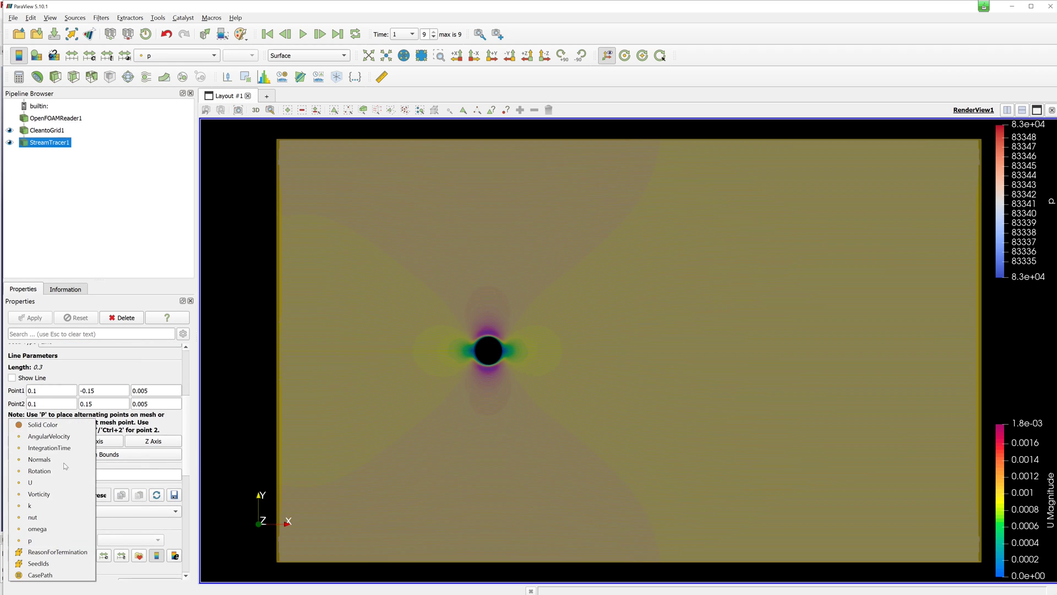
pyautogui.click(50, 425)
pyautogui.click(46, 556)
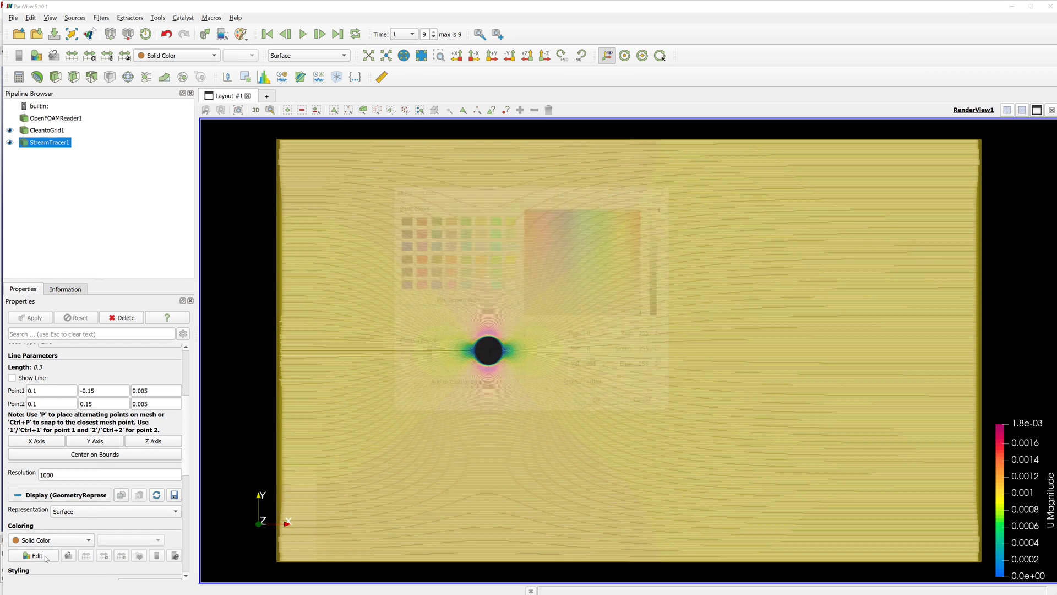
pyautogui.click(401, 218)
pyautogui.click(599, 404)
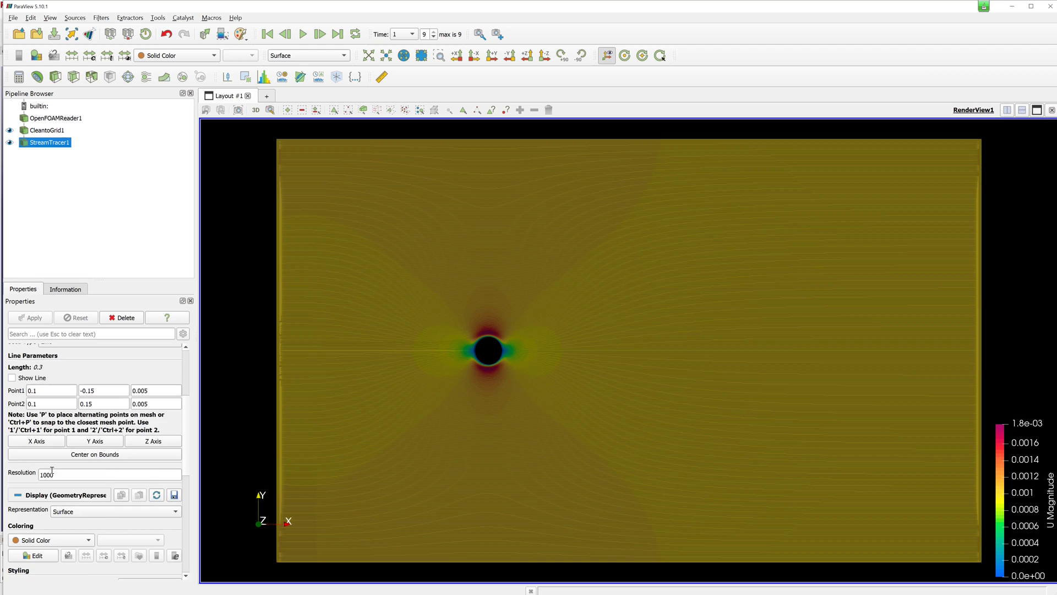
# Set the seed resolution to 100, apply it, and zoom to check the streamlines
pyautogui.scroll(1, 51, 470)
pyautogui.doubleClick(65, 507)
pyautogui.write('100')
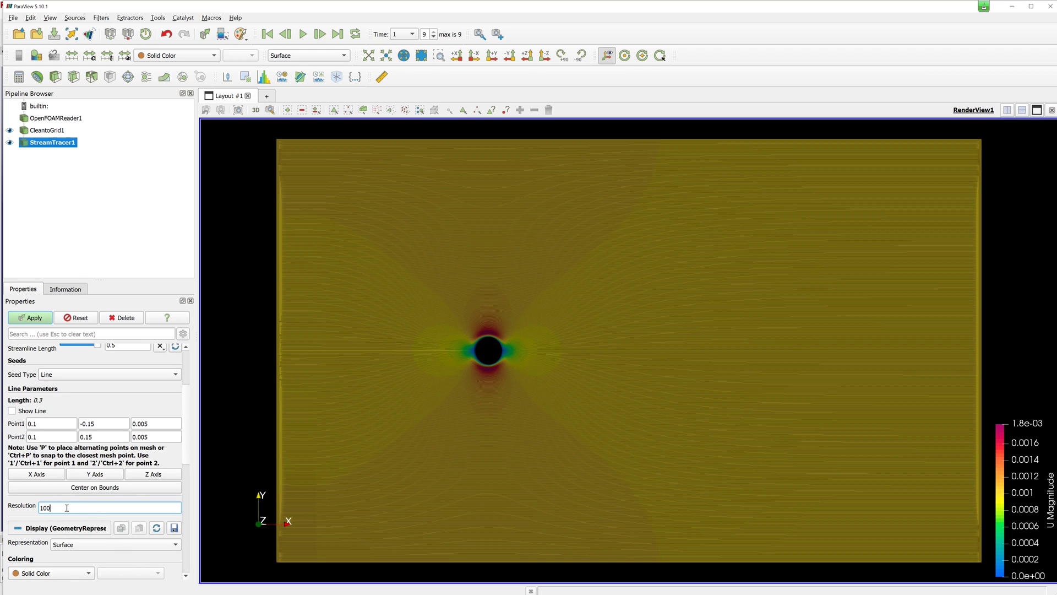
pyautogui.click(41, 318)
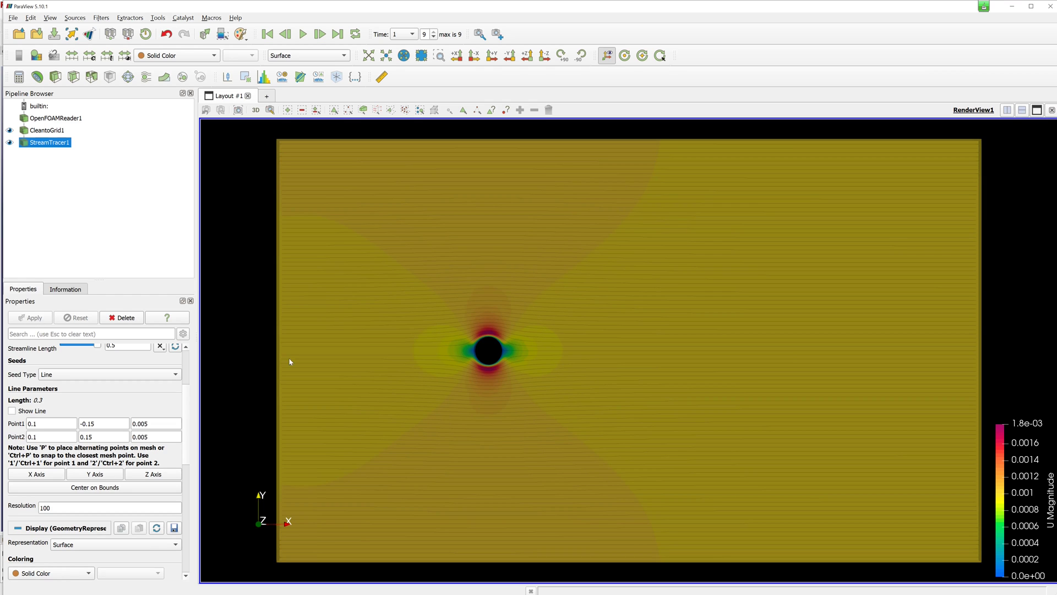
pyautogui.scroll(2, 474, 360)
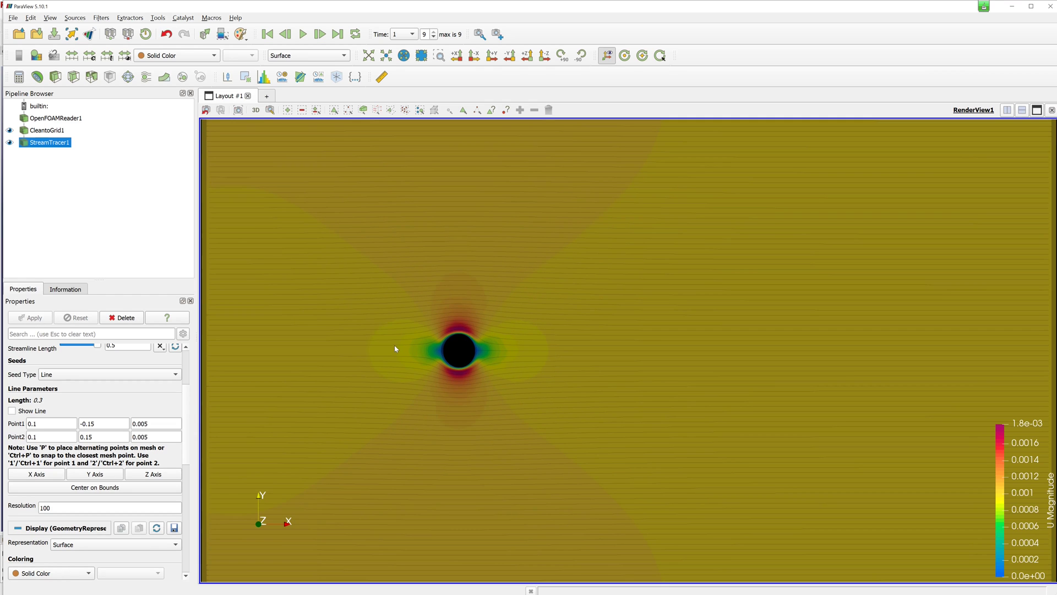
pyautogui.scroll(1, 395, 347)
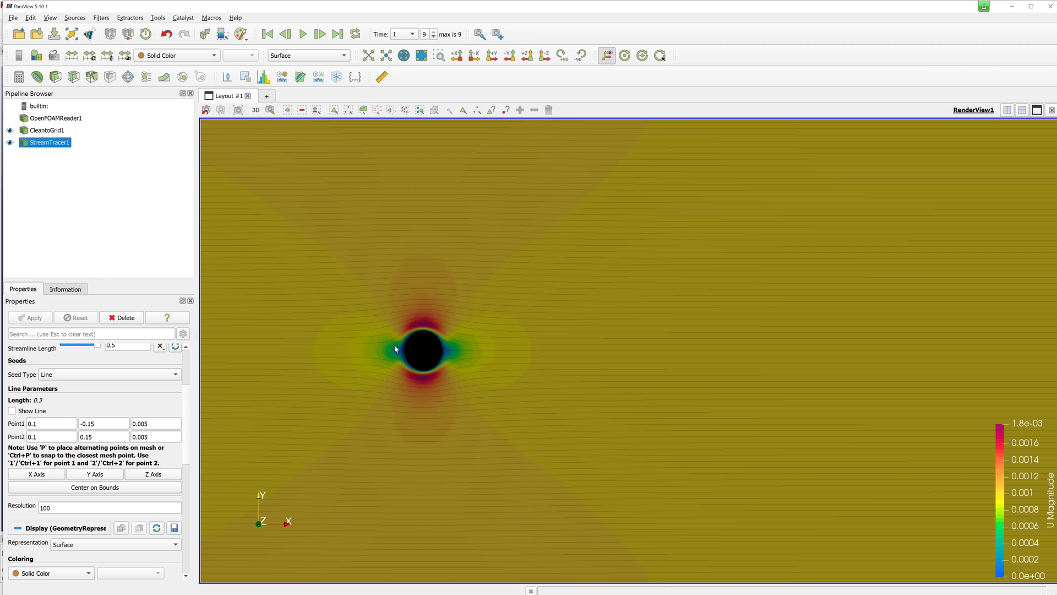
pyautogui.scroll(-4, 515, 368)
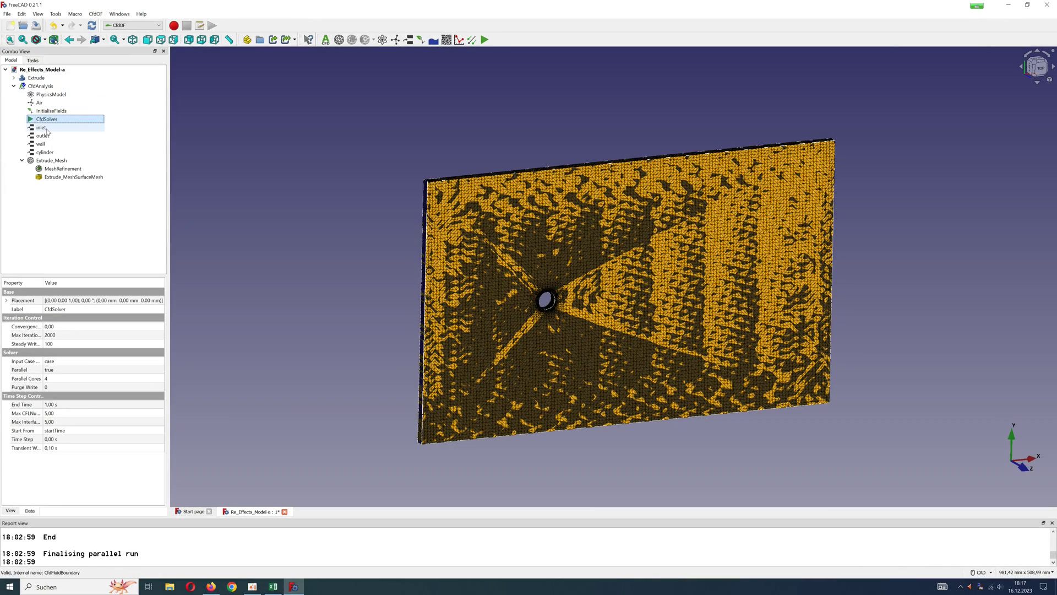
# Edit the inlet boundary's first velocity component, removing a digit
pyautogui.click(42, 127)
pyautogui.doubleClick(46, 130)
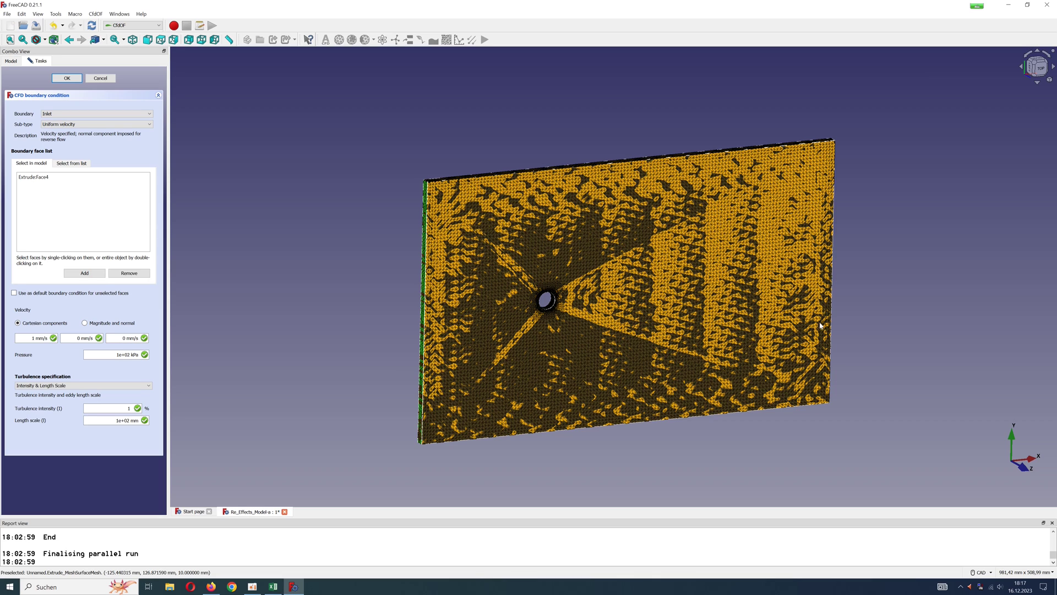
pyautogui.click(33, 339)
pyautogui.press('BackSpace')
pyautogui.click(71, 80)
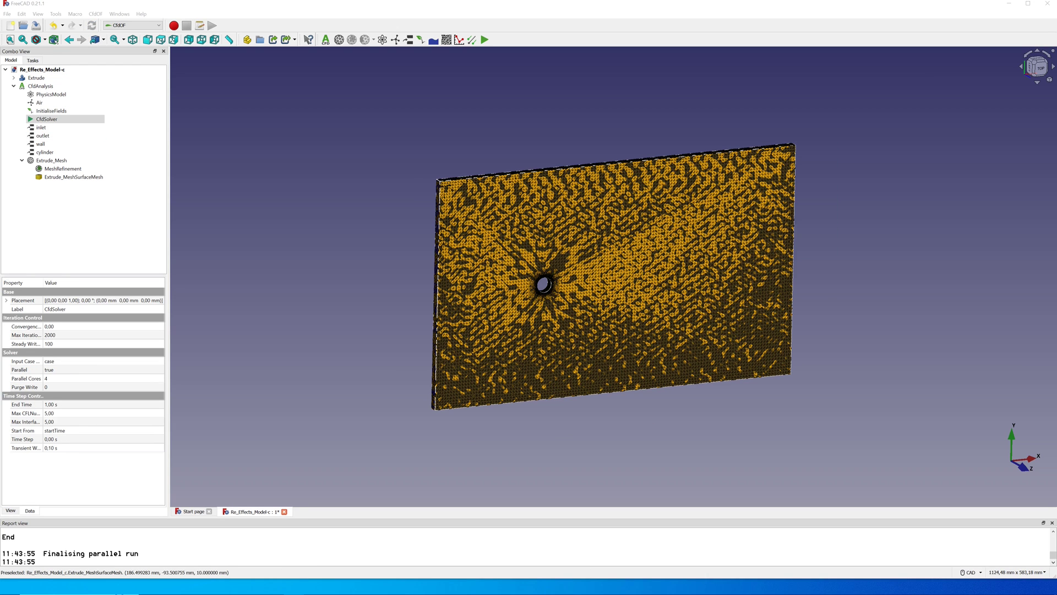
# Set CfdSolver End Time to 10 s and write interval to 0,05 s, then write the case
pyautogui.click(47, 119)
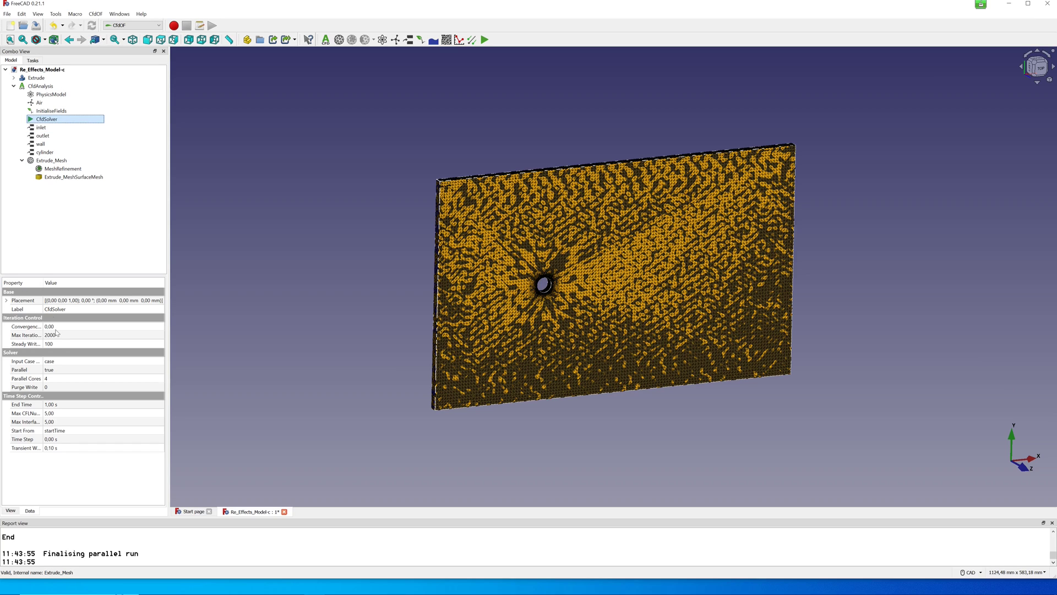
pyautogui.click(71, 405)
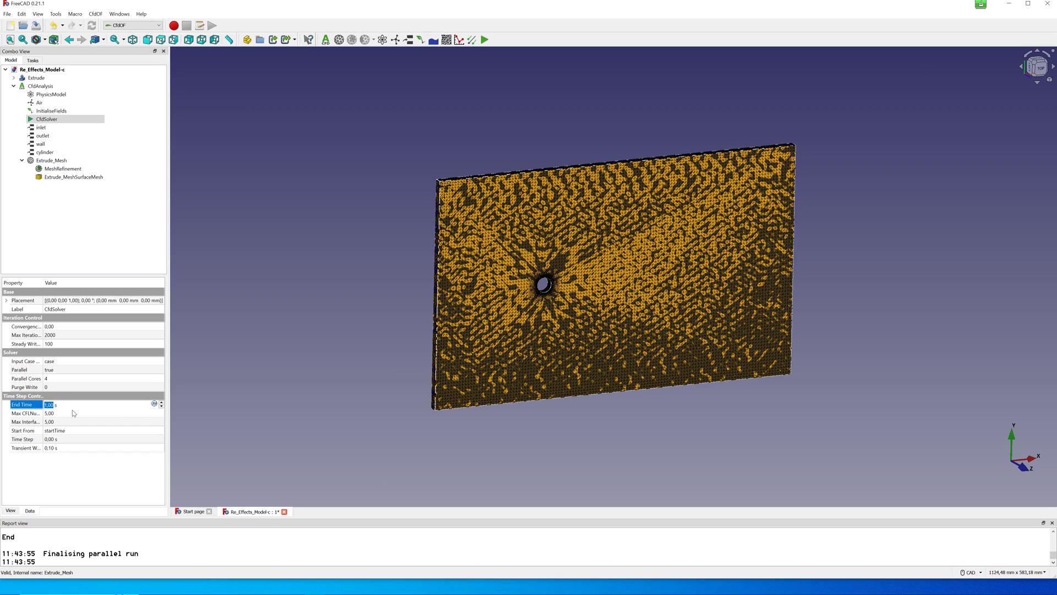
pyautogui.write('10')
pyautogui.click(55, 449)
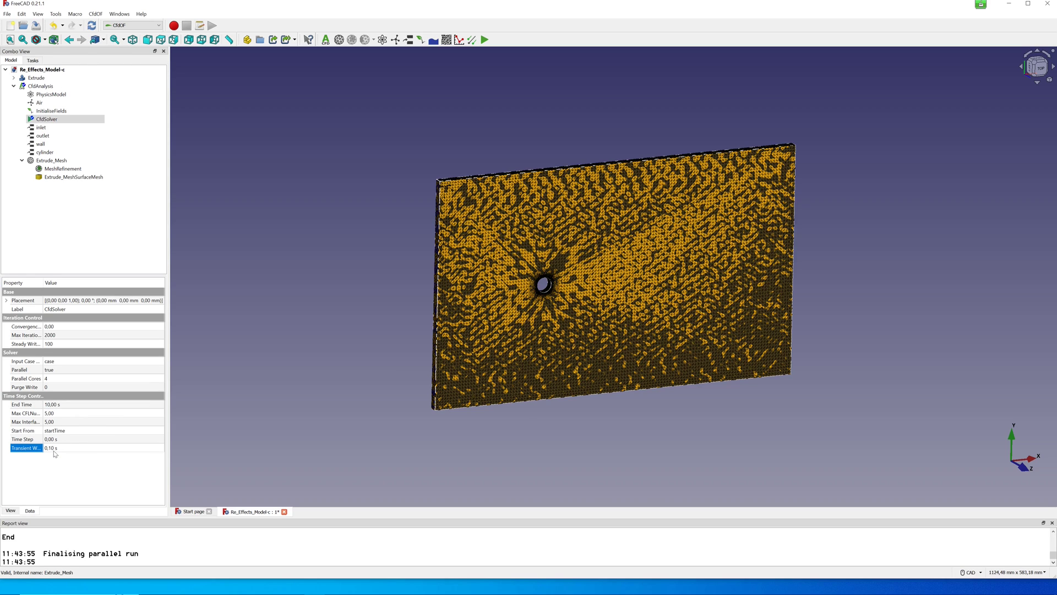
pyautogui.click(54, 449)
pyautogui.click(54, 449)
pyautogui.press('BackSpace')
pyautogui.write('05')
pyautogui.click(48, 464)
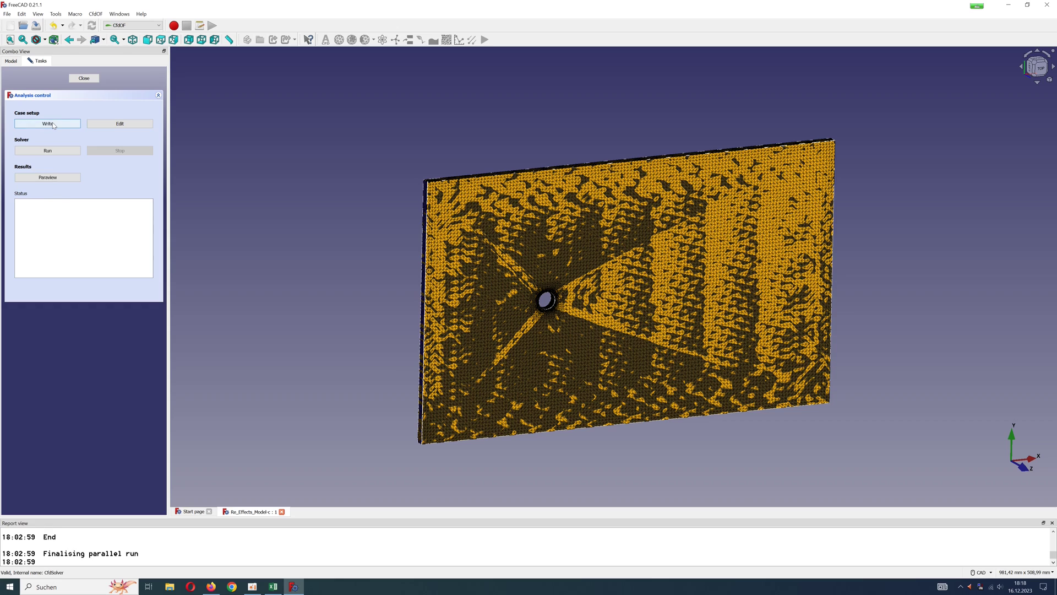
pyautogui.click(48, 123)
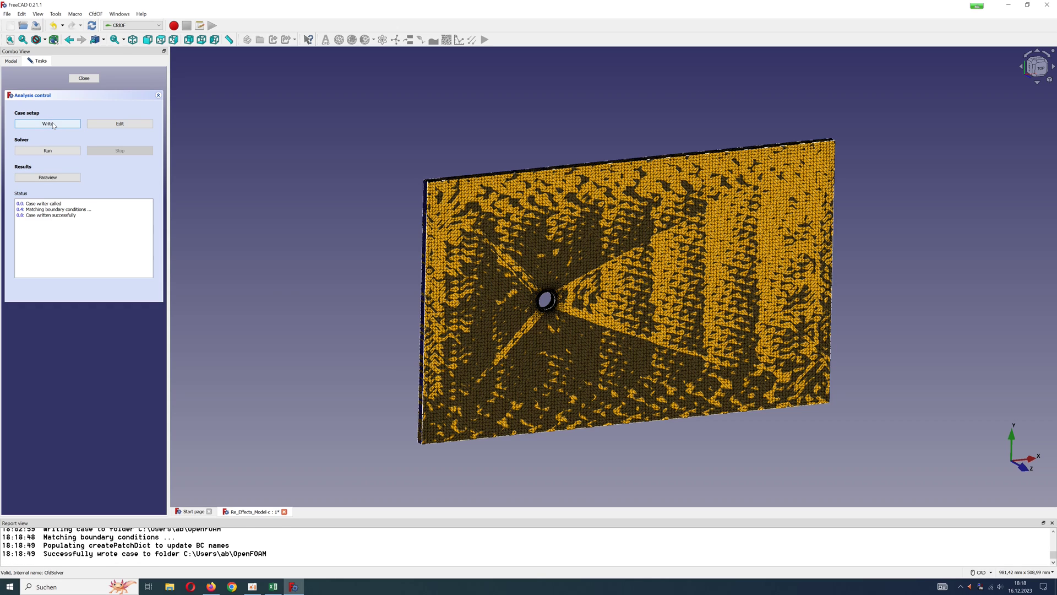
# Run the CfdOF solver through the full 10 s so ParaView loads the results
pyautogui.click(44, 150)
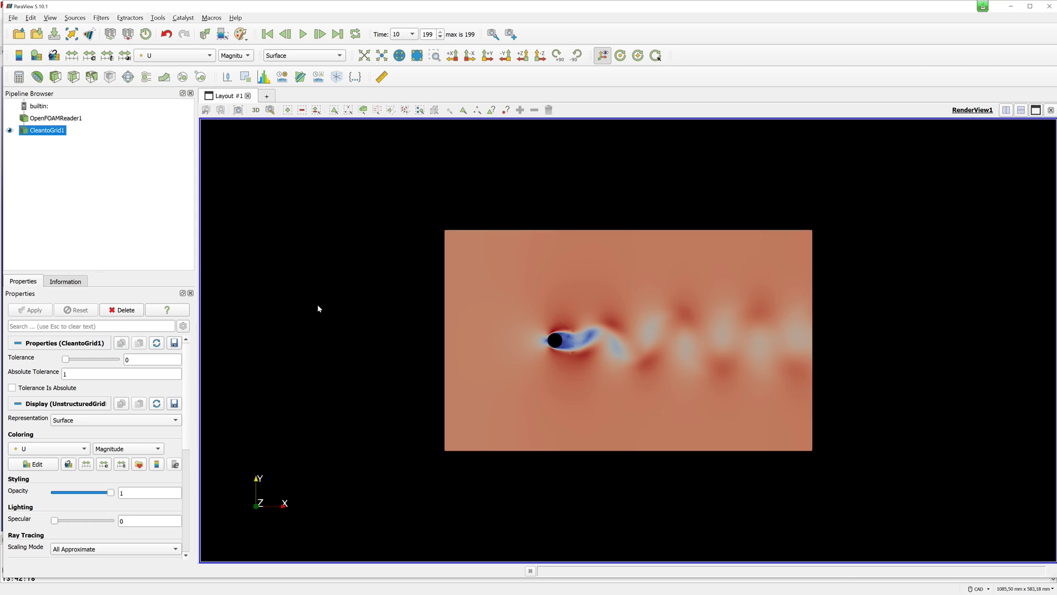
# Open the velocity component list beside Magnitude for the loaded cylinder-flow case
pyautogui.click(135, 452)
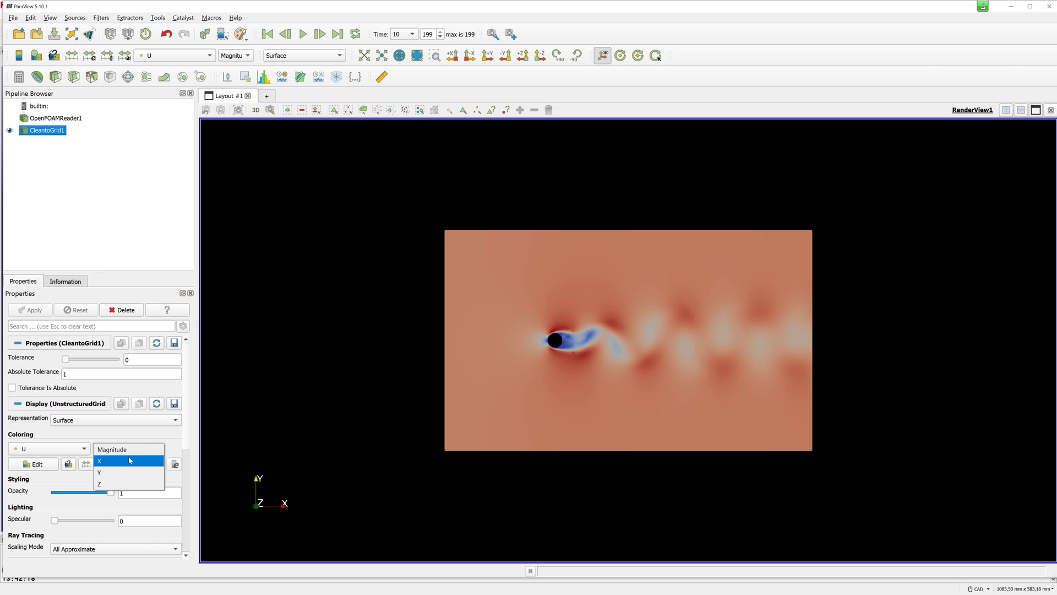
# Colour by U X with a stepped Rainbow Uniform map, zoom to data and show the legend
pyautogui.click(131, 461)
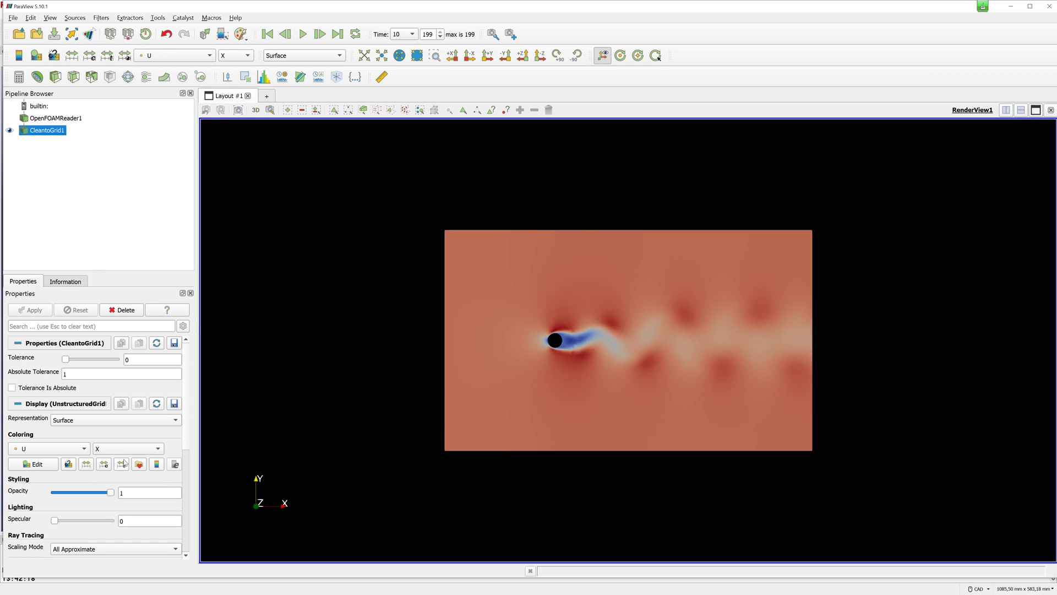
pyautogui.click(33, 464)
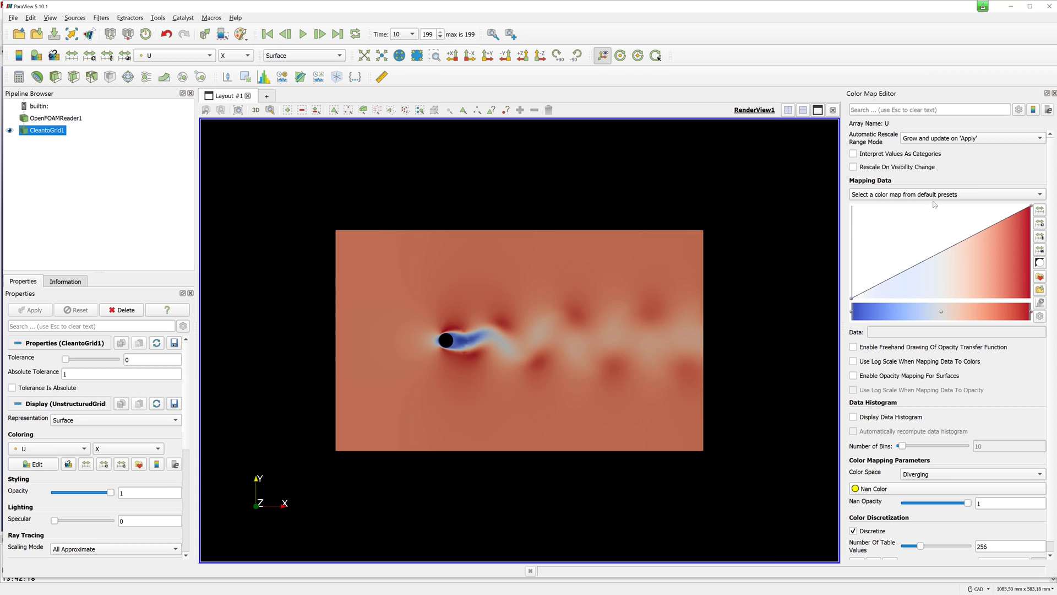
pyautogui.click(1003, 195)
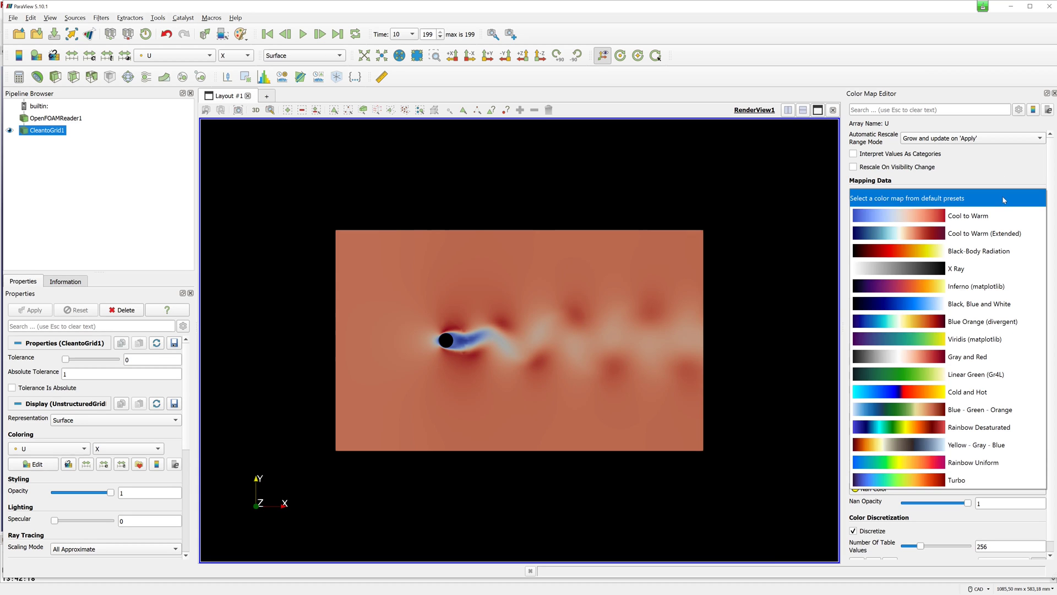
pyautogui.click(980, 462)
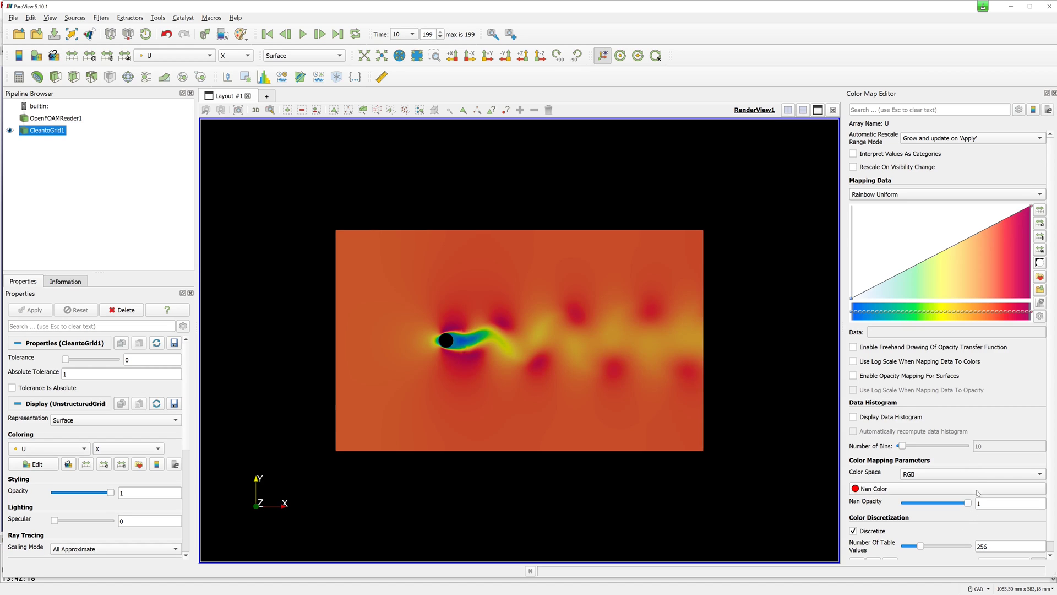
pyautogui.click(969, 476)
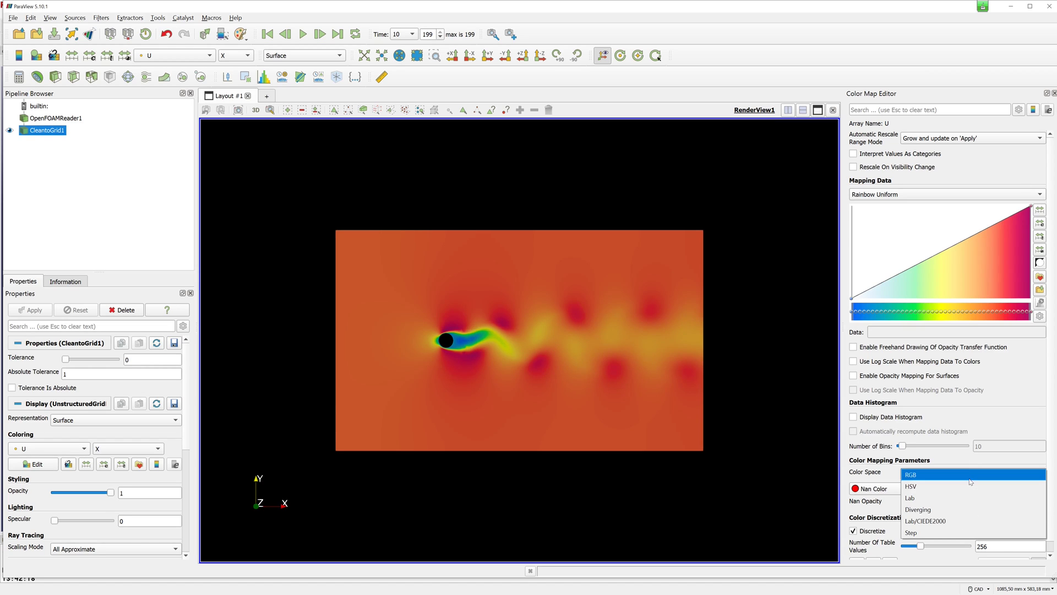
pyautogui.click(946, 532)
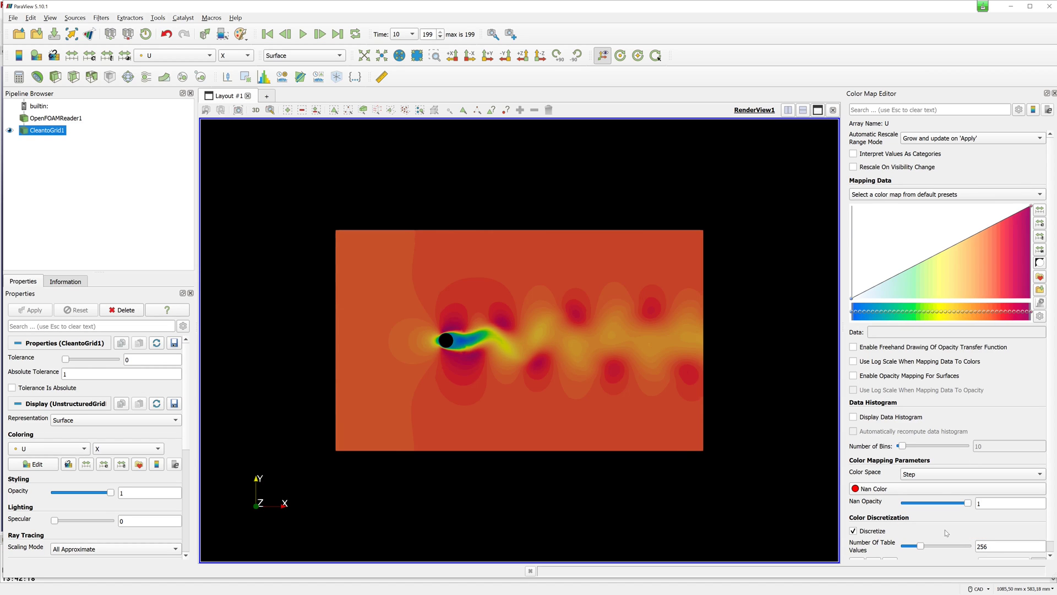
pyautogui.click(1053, 94)
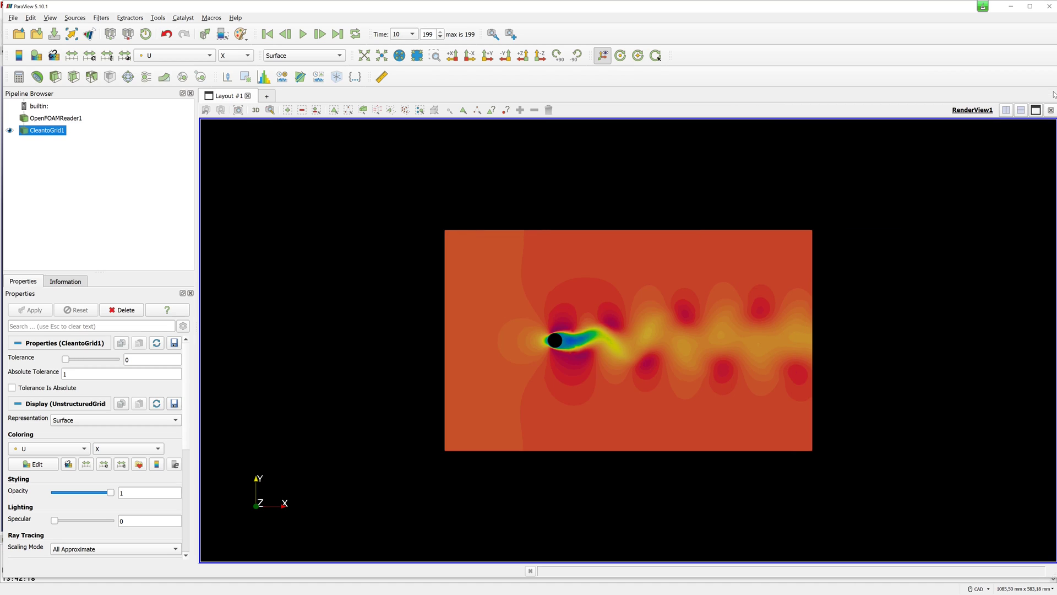
pyautogui.click(416, 60)
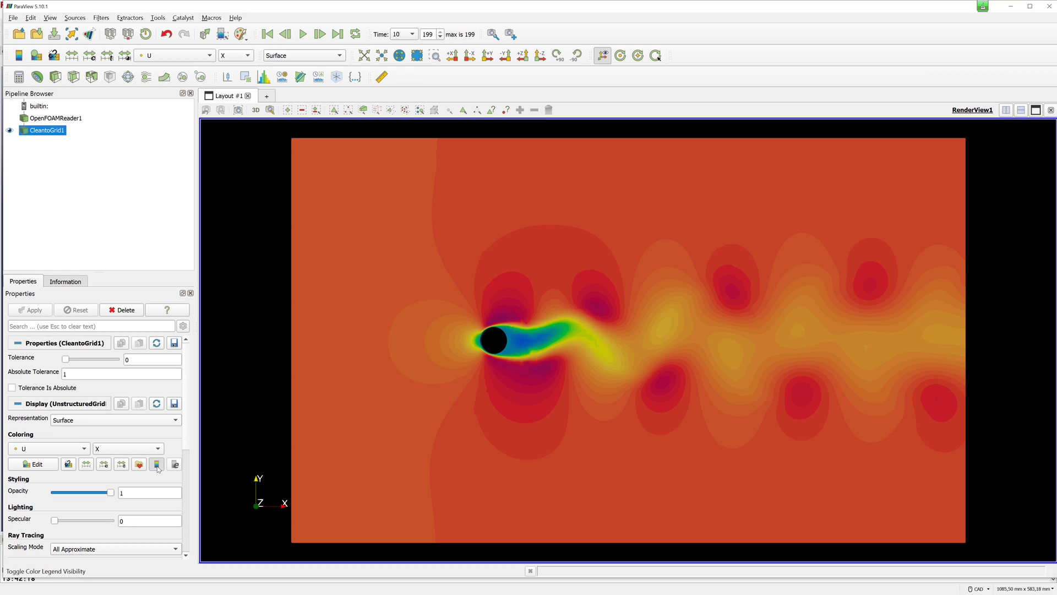
pyautogui.click(174, 464)
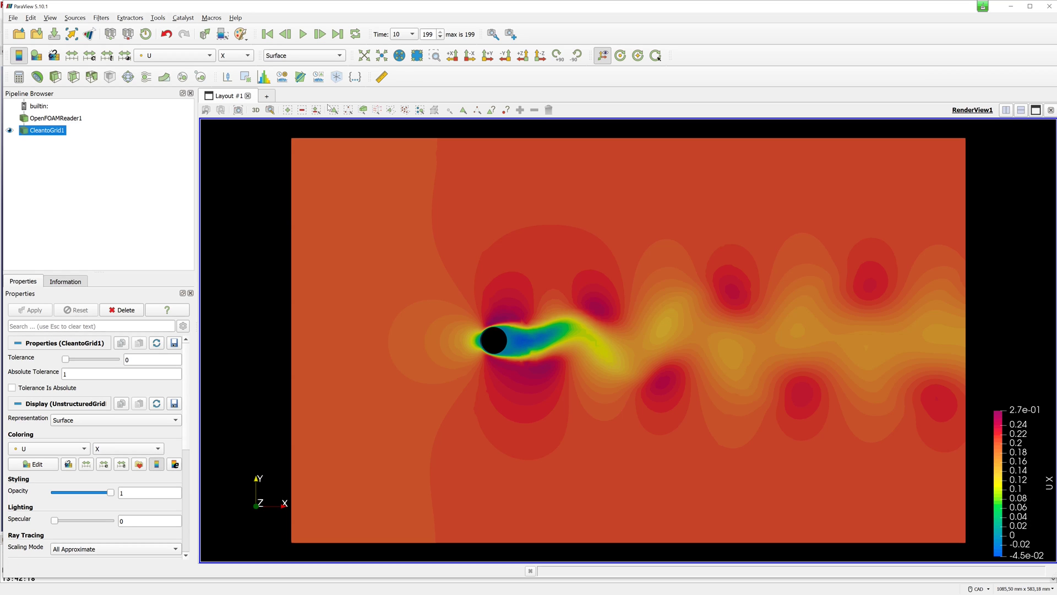
# Animate the X-velocity field through every time step up to 10 s
pyautogui.press('space')
# Add a stream tracer with its seed line hidden and seed resolution 200
pyautogui.click(147, 80)
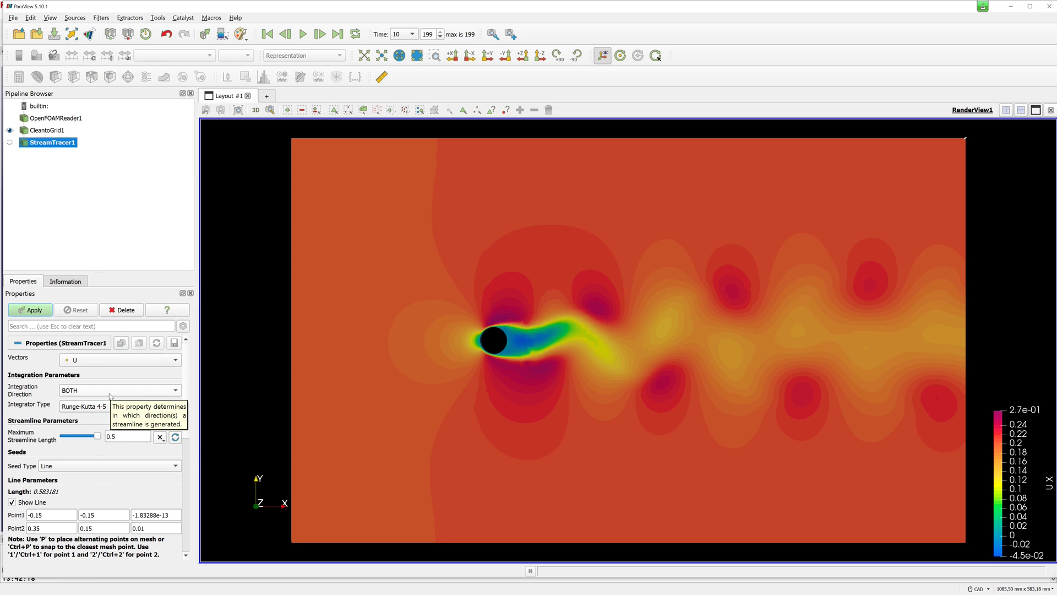
pyautogui.click(12, 503)
pyautogui.scroll(-3, 59, 494)
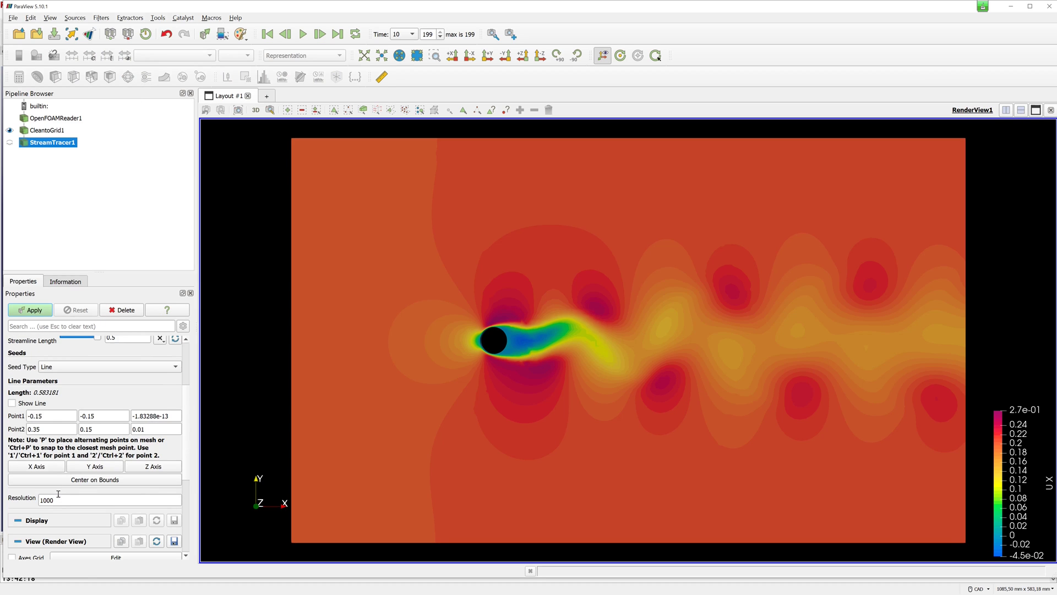
pyautogui.doubleClick(63, 500)
pyautogui.write('200')
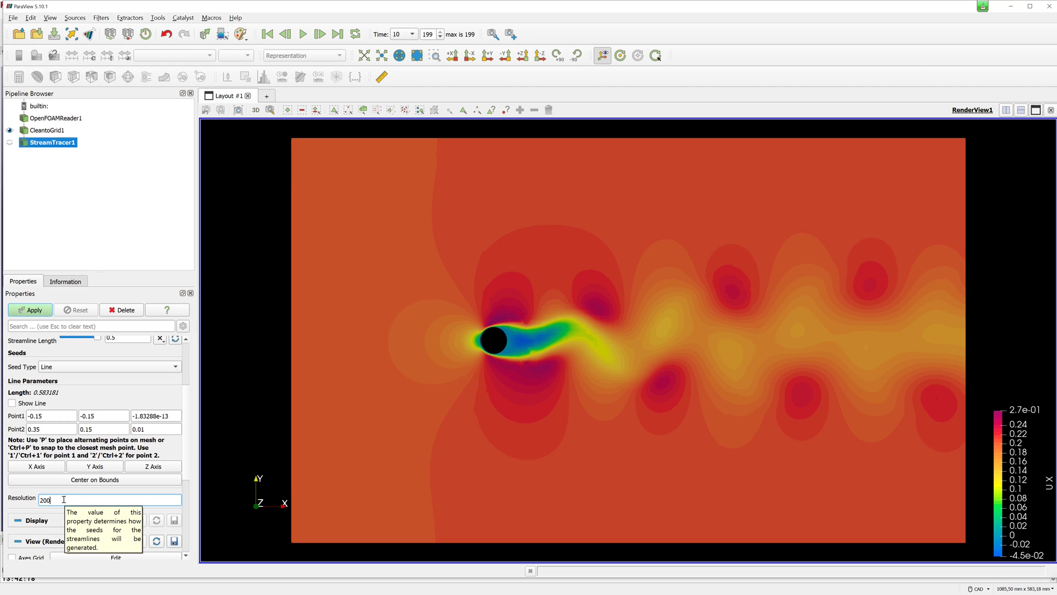
pyautogui.click(33, 317)
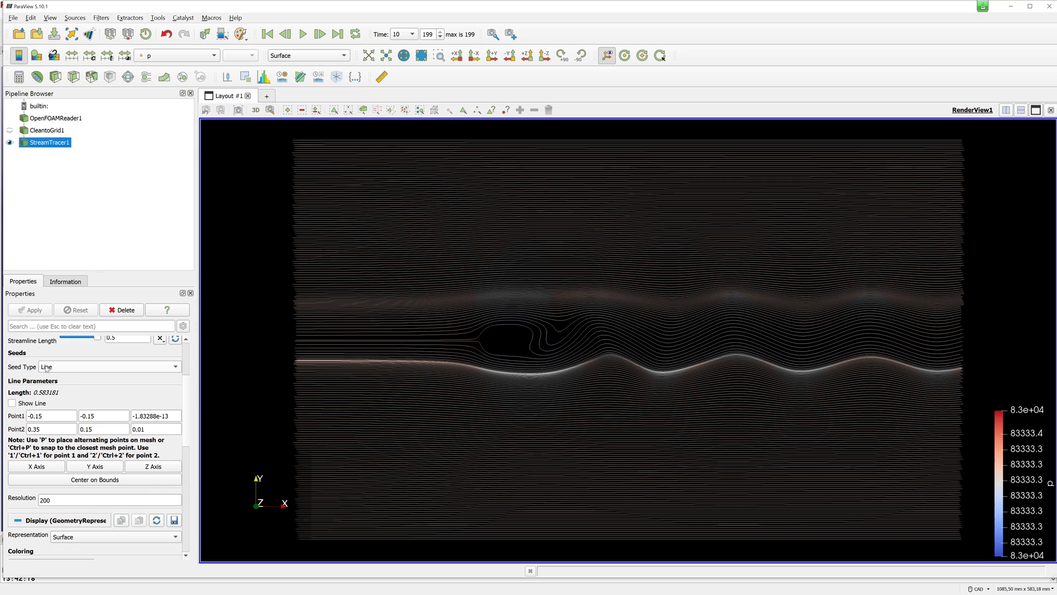
# Colour the streamlines with a solid black colour
pyautogui.scroll(-2, 52, 385)
pyautogui.scroll(-2, 52, 385)
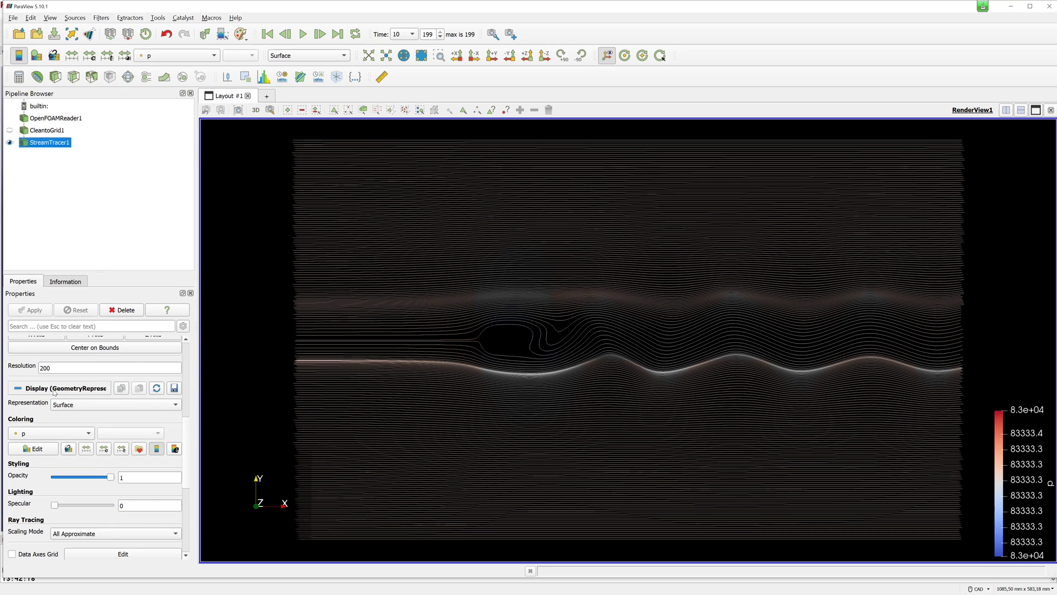
pyautogui.click(78, 434)
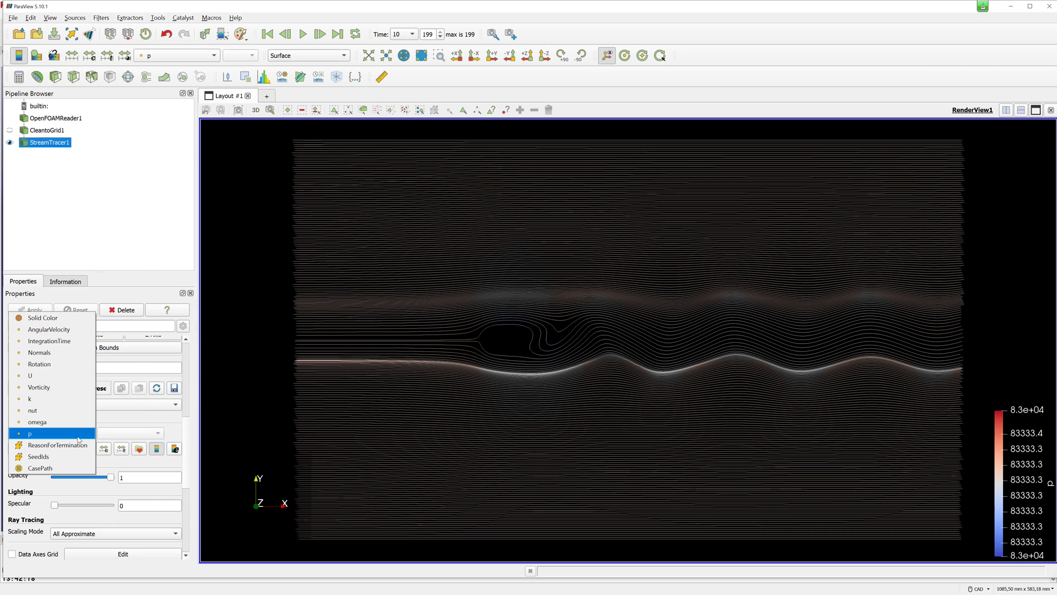
pyautogui.click(60, 319)
pyautogui.click(33, 448)
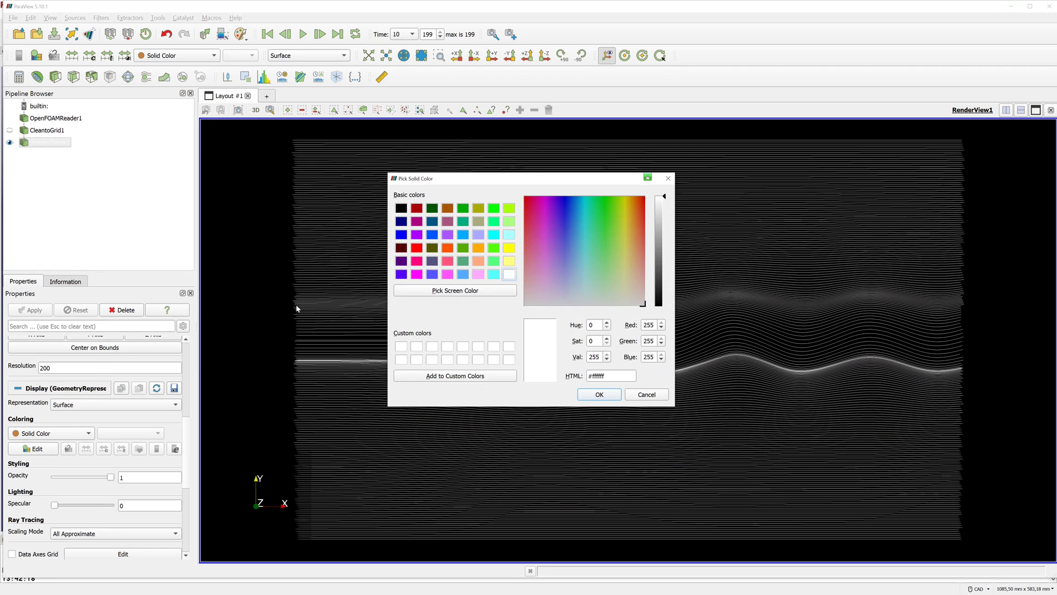
pyautogui.click(403, 207)
pyautogui.click(609, 396)
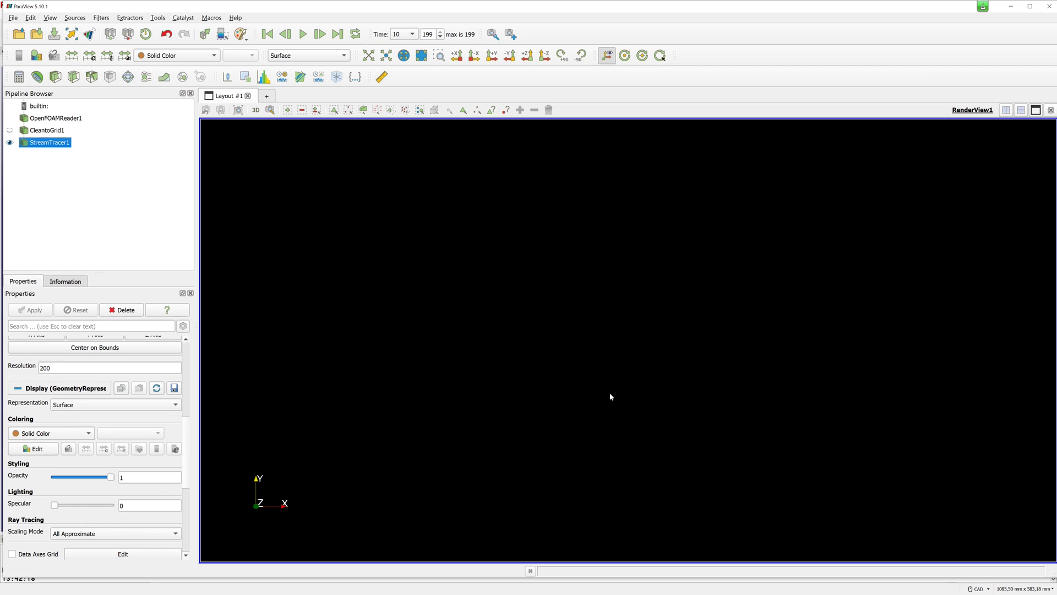
# Show CleantoGrid1's velocity field at about 0.5 opacity beneath the black streamlines
pyautogui.click(9, 131)
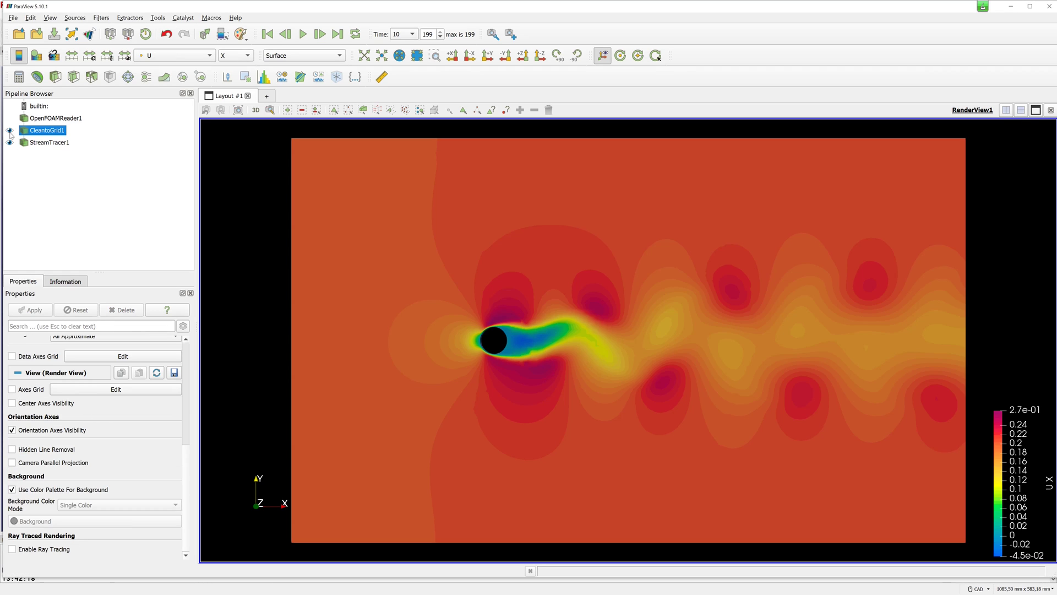
pyautogui.click(43, 134)
pyautogui.scroll(3, 65, 364)
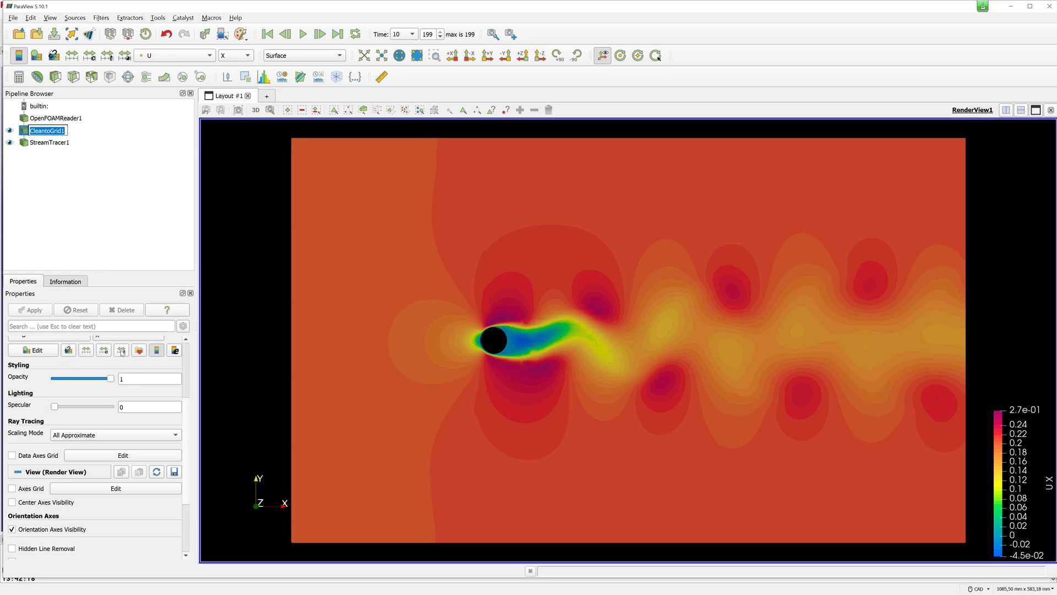
pyautogui.moveTo(113, 379); pyautogui.dragTo(86, 379)
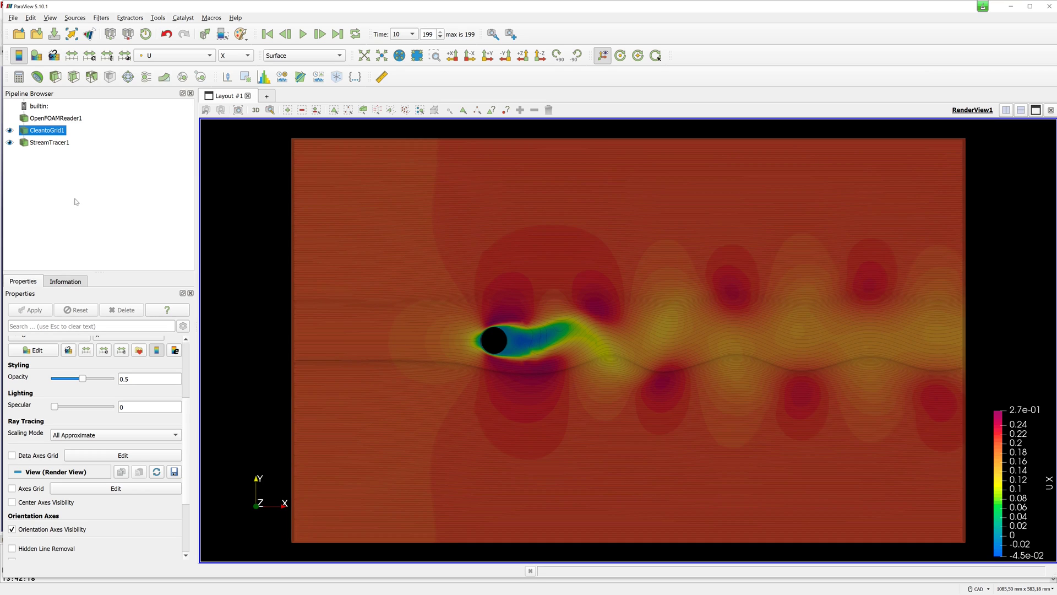
pyautogui.click(50, 143)
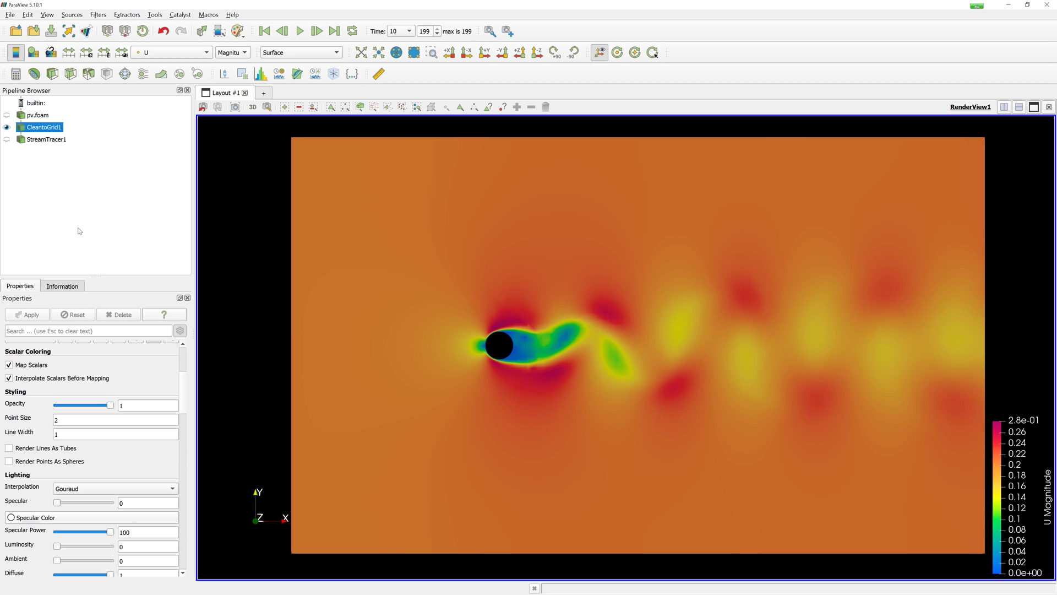
# Add a Gradient filter to CleantoGrid1 from the alphabetical filter list
pyautogui.rightClick(58, 128)
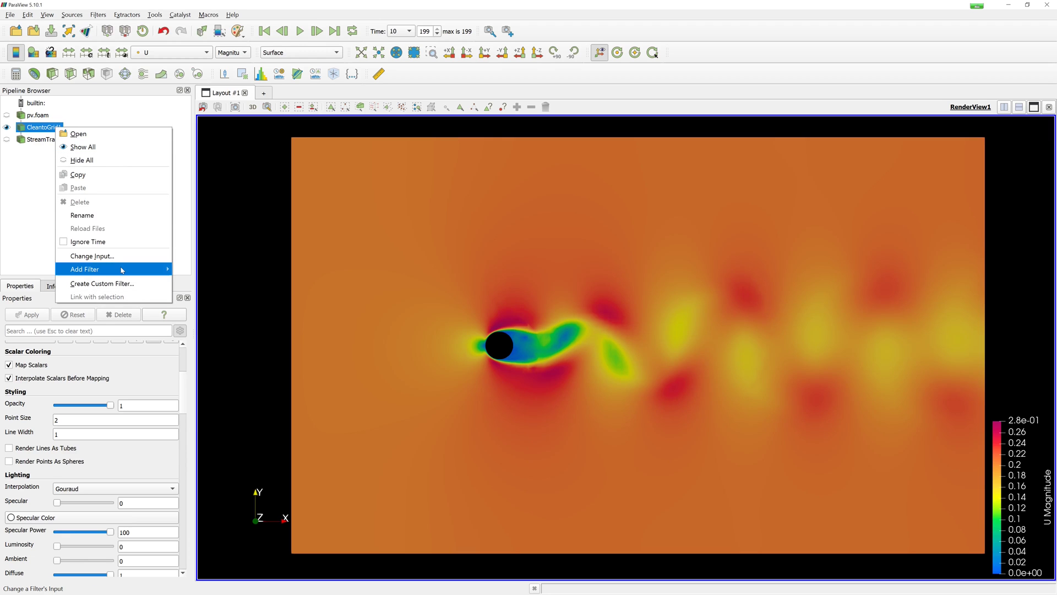
pyautogui.moveTo(122, 270)
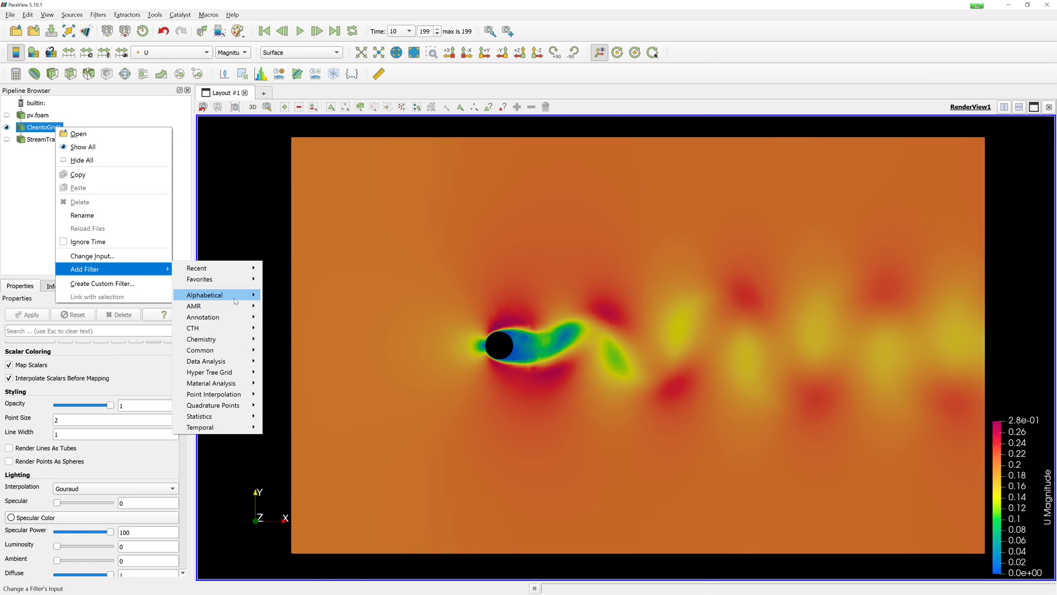
pyautogui.moveTo(220, 295)
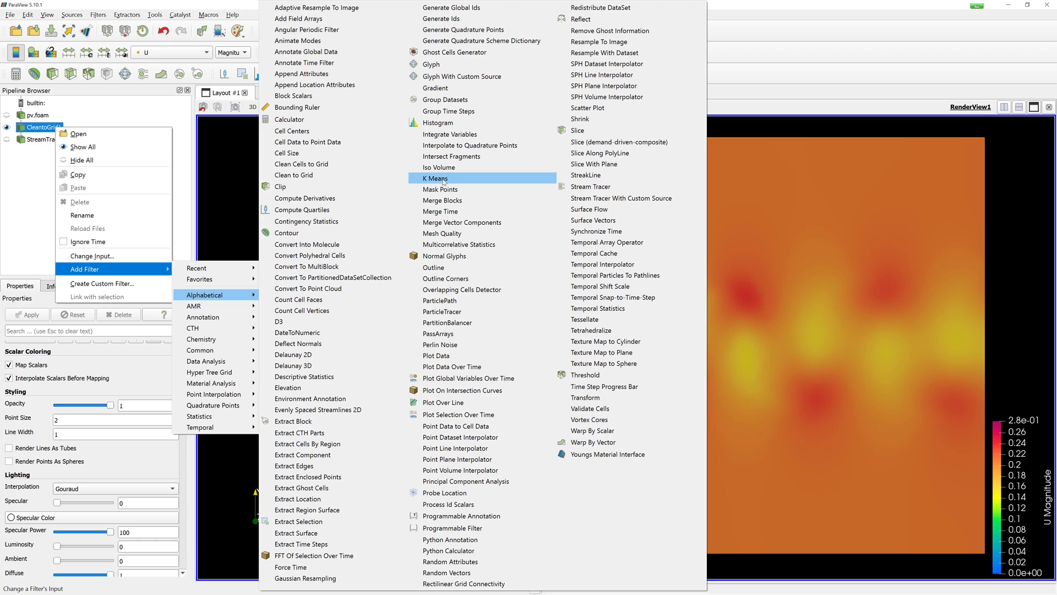
pyautogui.click(459, 88)
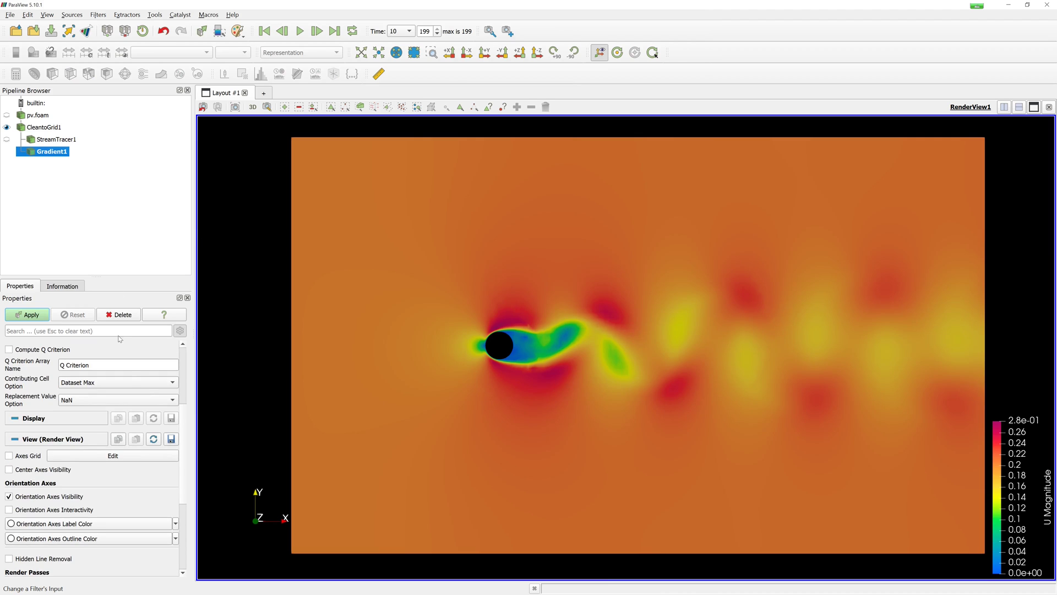
# Set the Gradient scalar array to U, enable Compute Vorticity, and apply
pyautogui.scroll(5, 132, 382)
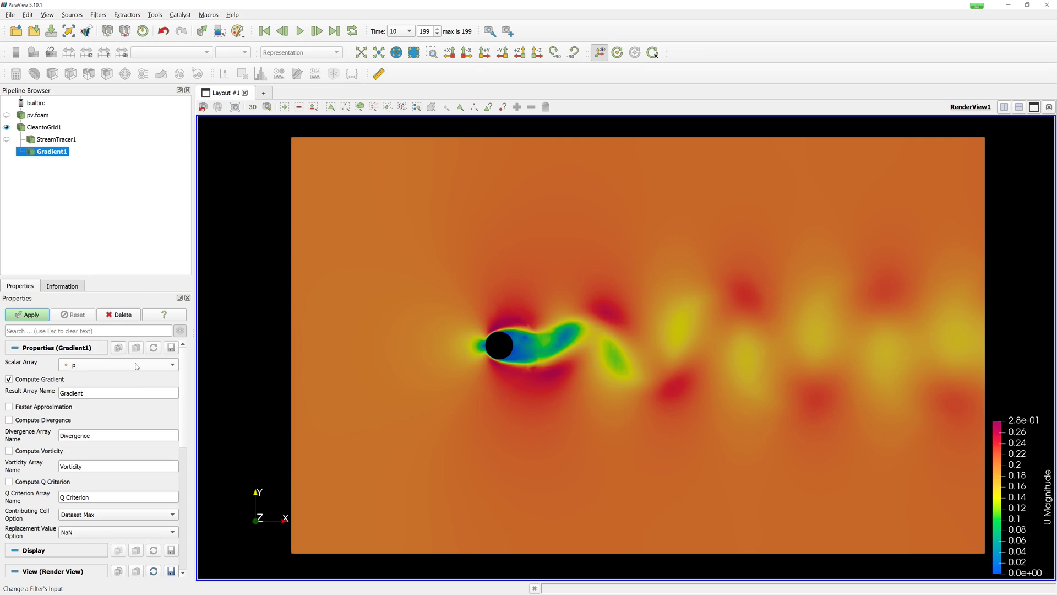
pyautogui.click(136, 365)
pyautogui.click(82, 318)
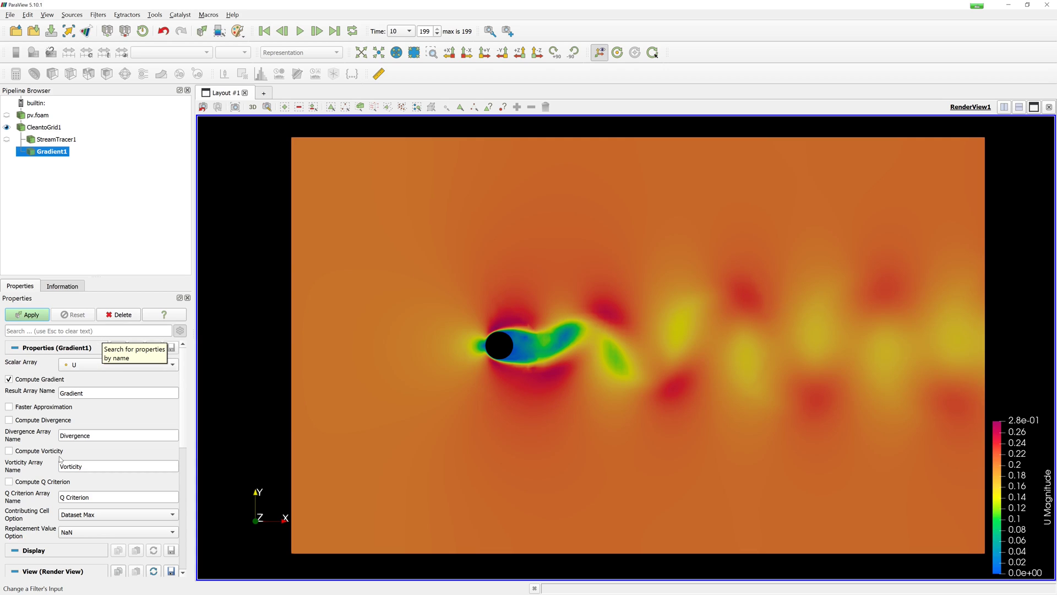
pyautogui.click(9, 451)
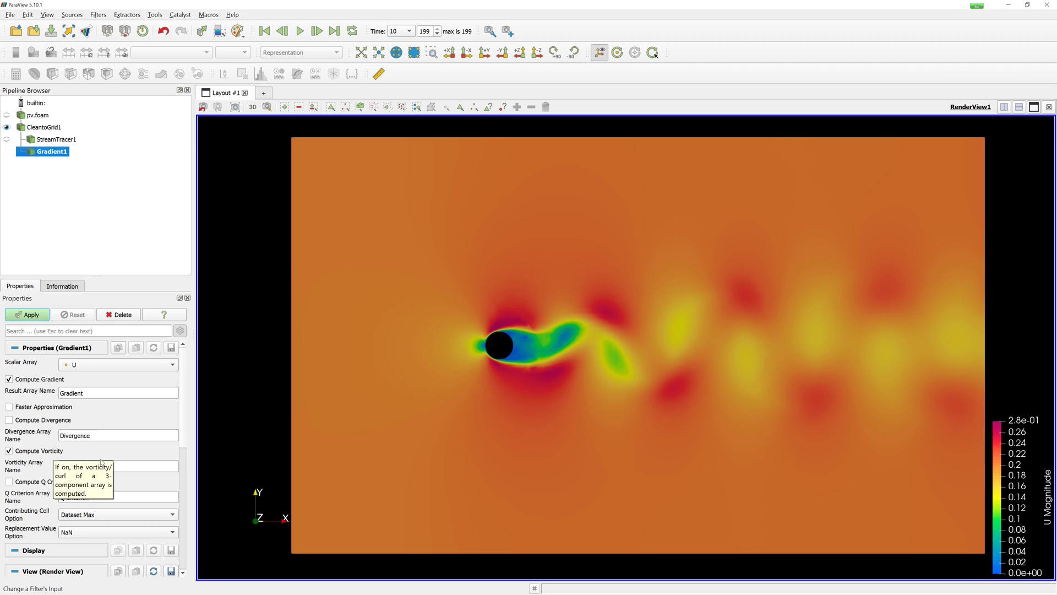
pyautogui.scroll(-1, 136, 459)
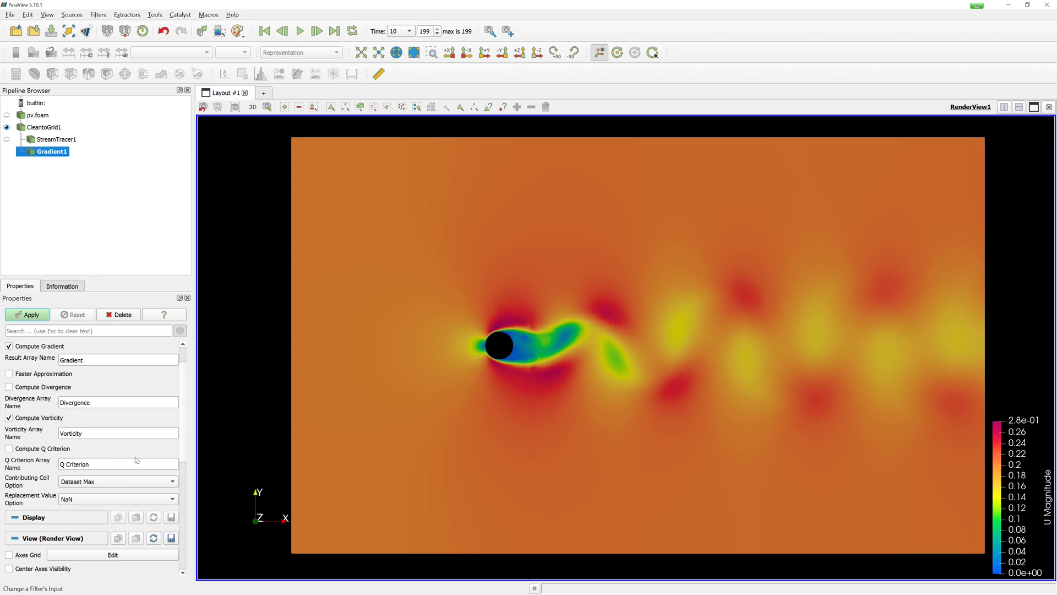
pyautogui.scroll(-6, 137, 460)
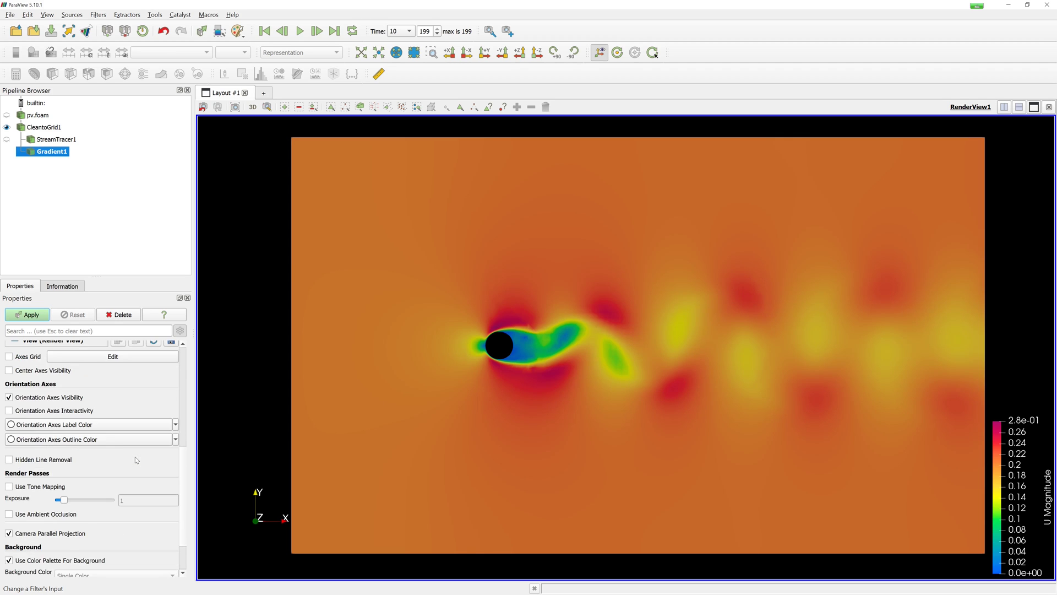
pyautogui.scroll(-2, 137, 459)
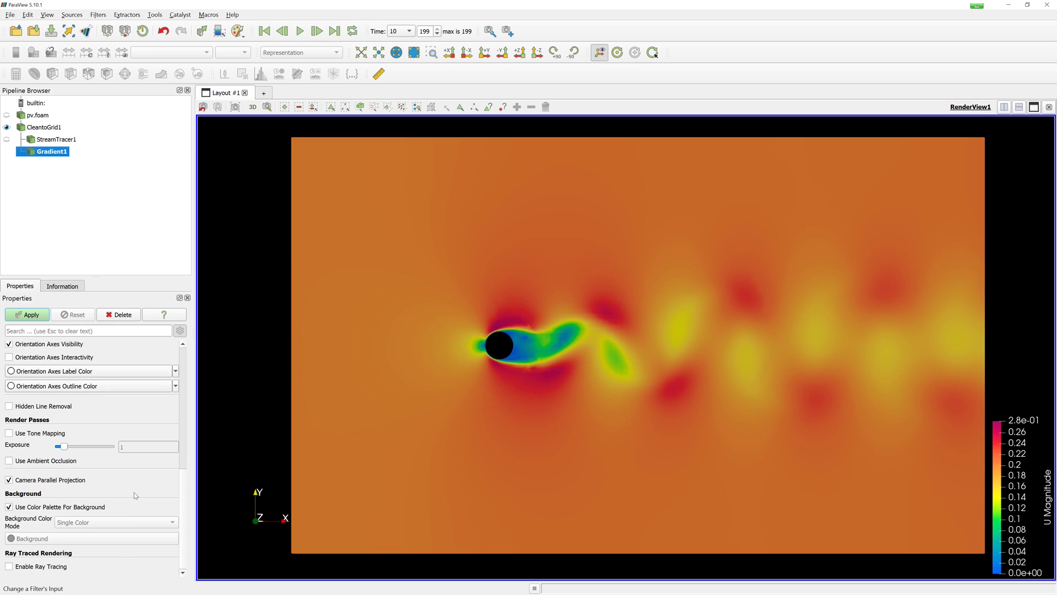
pyautogui.scroll(3, 136, 495)
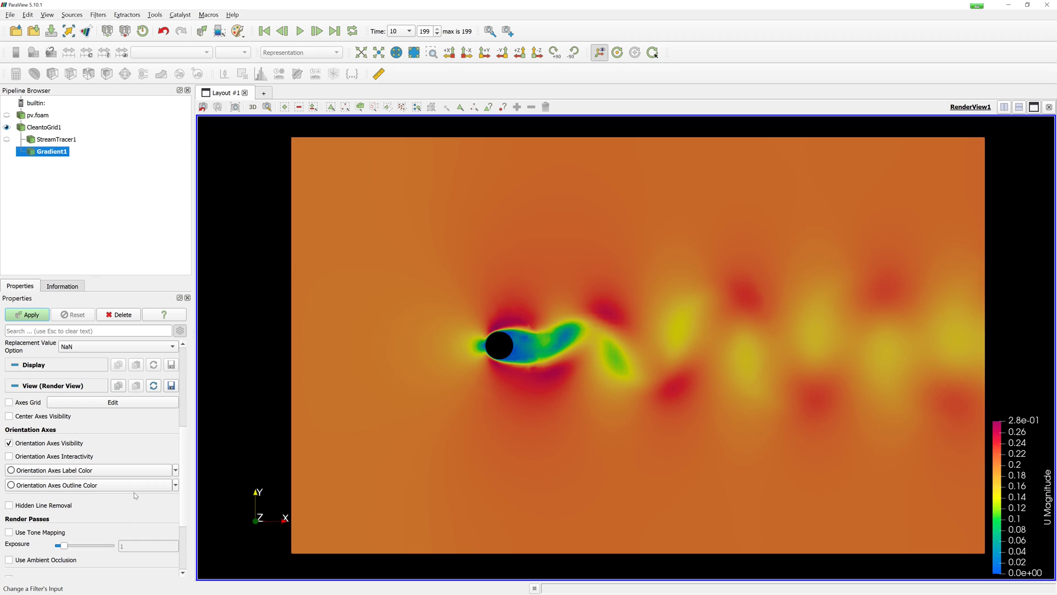
pyautogui.scroll(6, 136, 495)
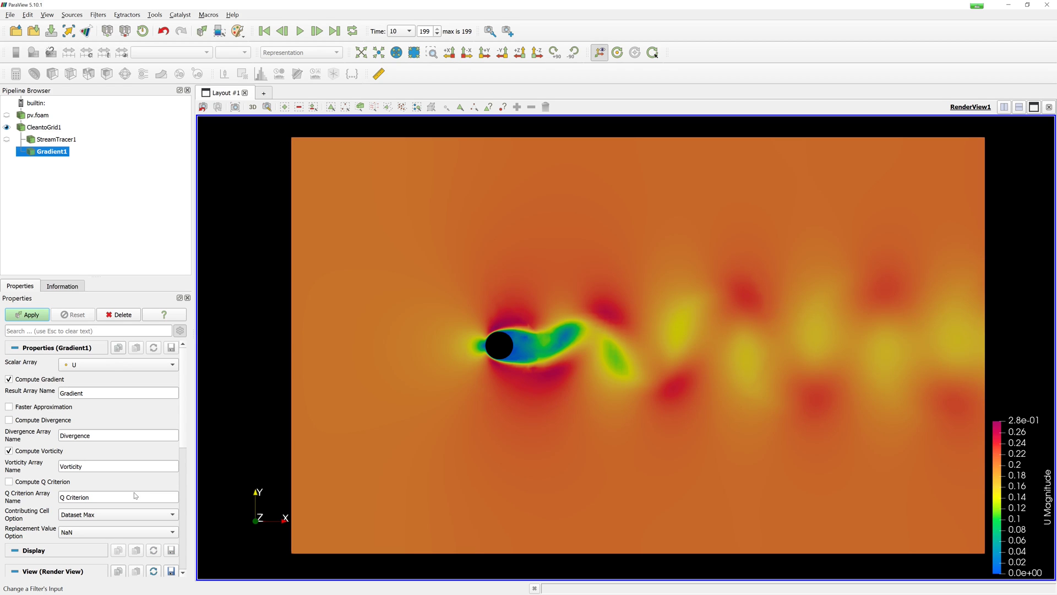
pyautogui.click(41, 318)
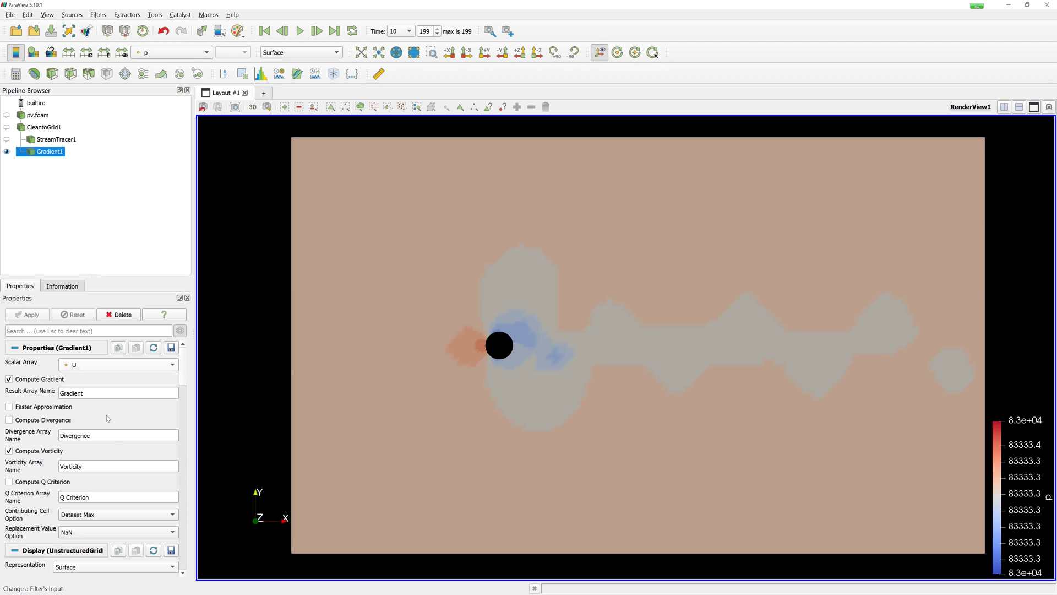
# Colour Gradient1 by Vorticity, keeping U as the gradient's input array
pyautogui.scroll(-4, 116, 450)
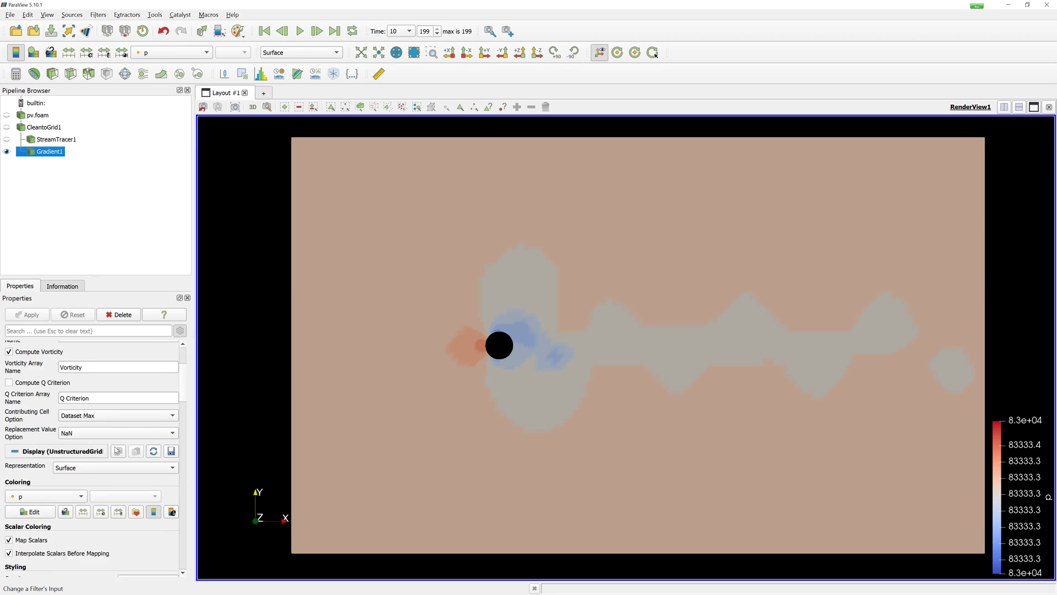
pyautogui.click(72, 463)
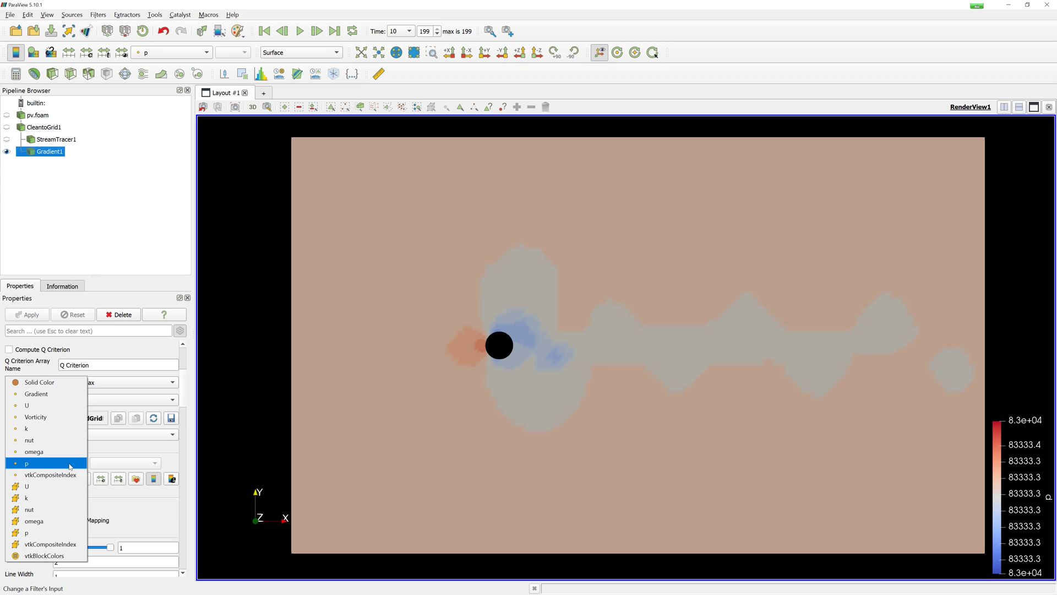
pyautogui.click(64, 420)
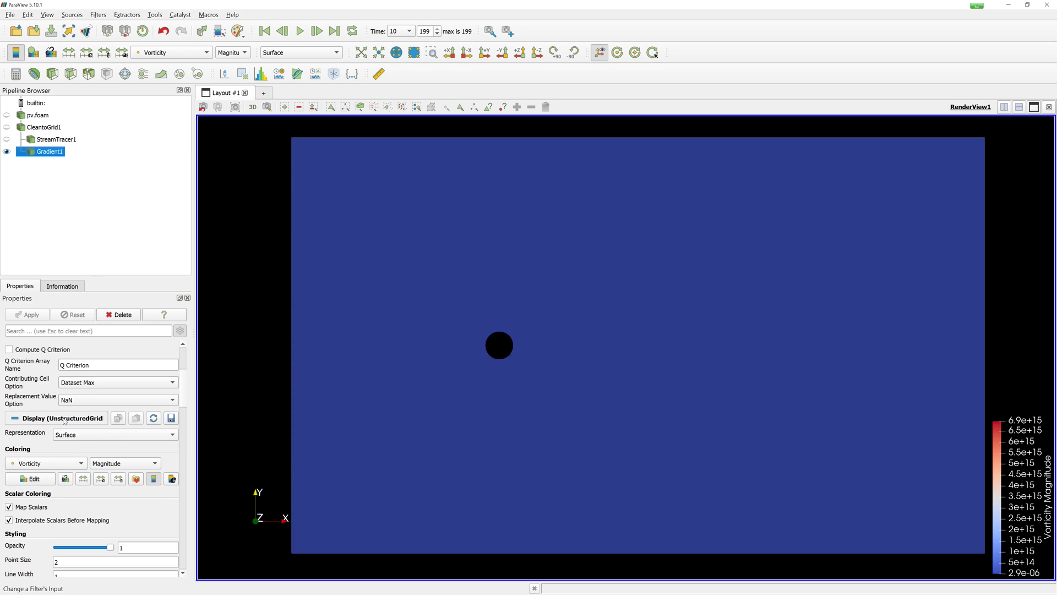
pyautogui.scroll(5, 108, 392)
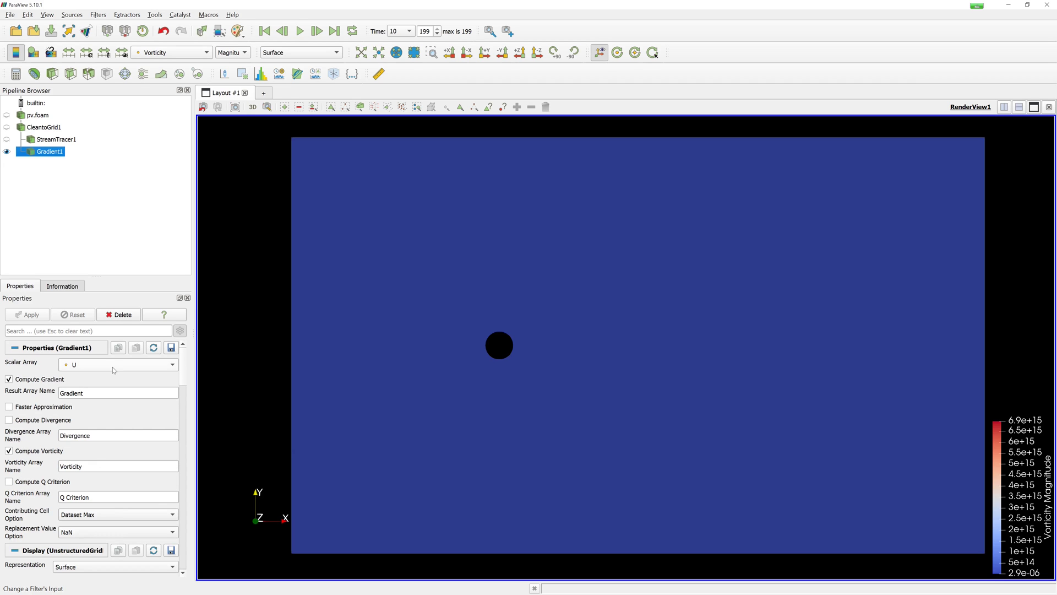
pyautogui.click(113, 366)
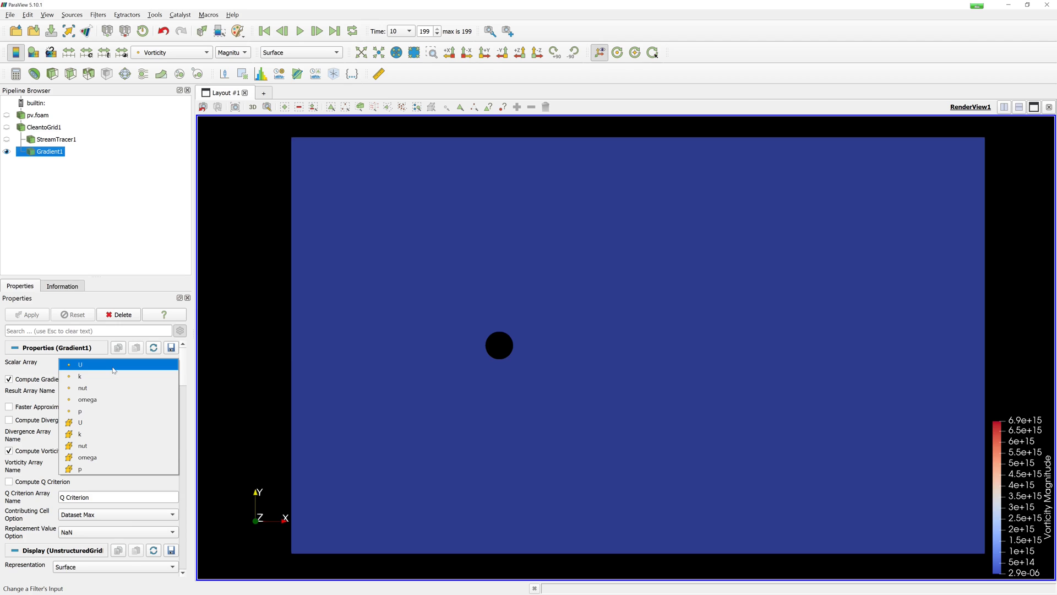
pyautogui.click(113, 366)
pyautogui.scroll(-4, 102, 481)
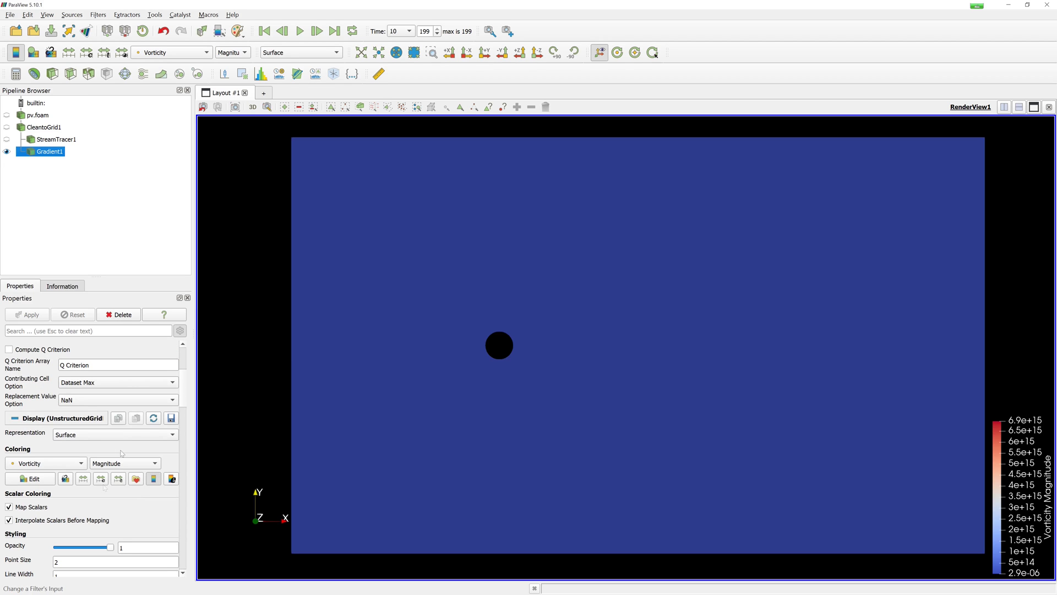
# Rescale the vorticity colours to a custom range of 0 to 50
pyautogui.click(101, 481)
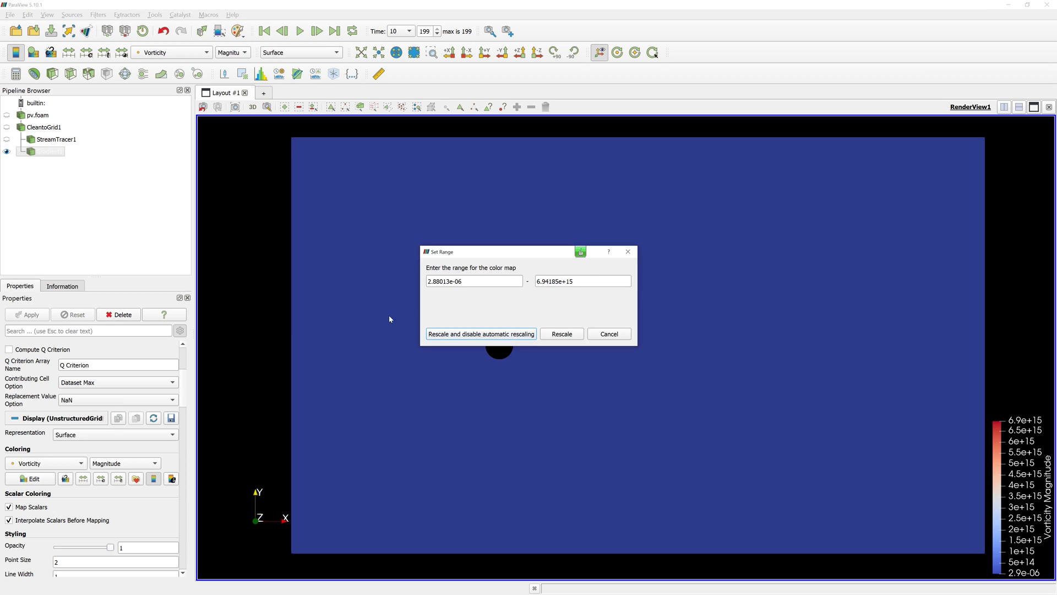
pyautogui.tripleClick(468, 285)
pyautogui.write('0')
pyautogui.tripleClick(560, 282)
pyautogui.write('50')
pyautogui.click(561, 334)
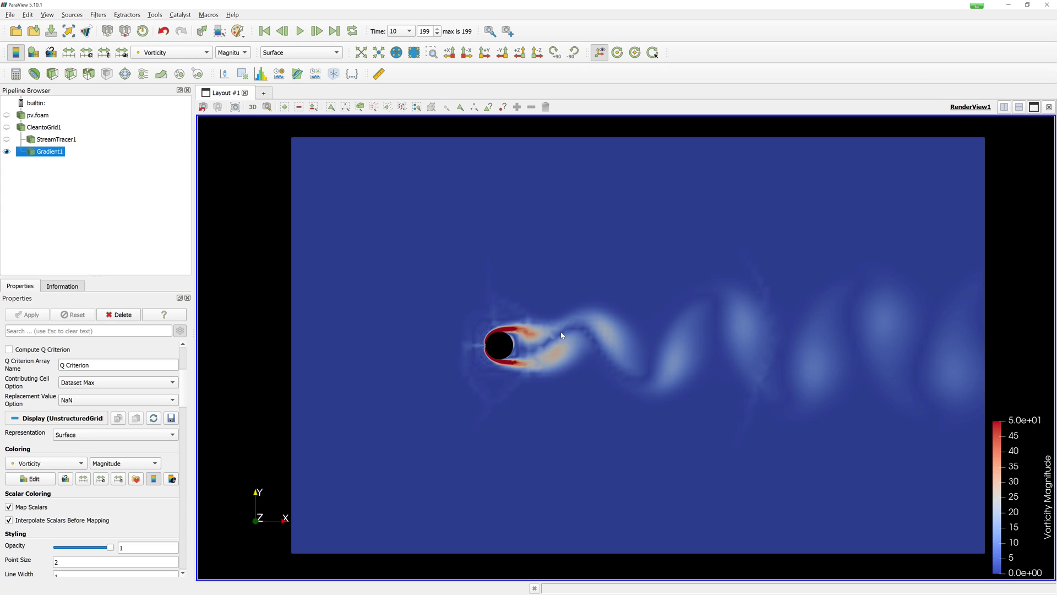
# Apply the Rainbow Uniform preset to the vorticity map with a Step colour space
pyautogui.click(43, 481)
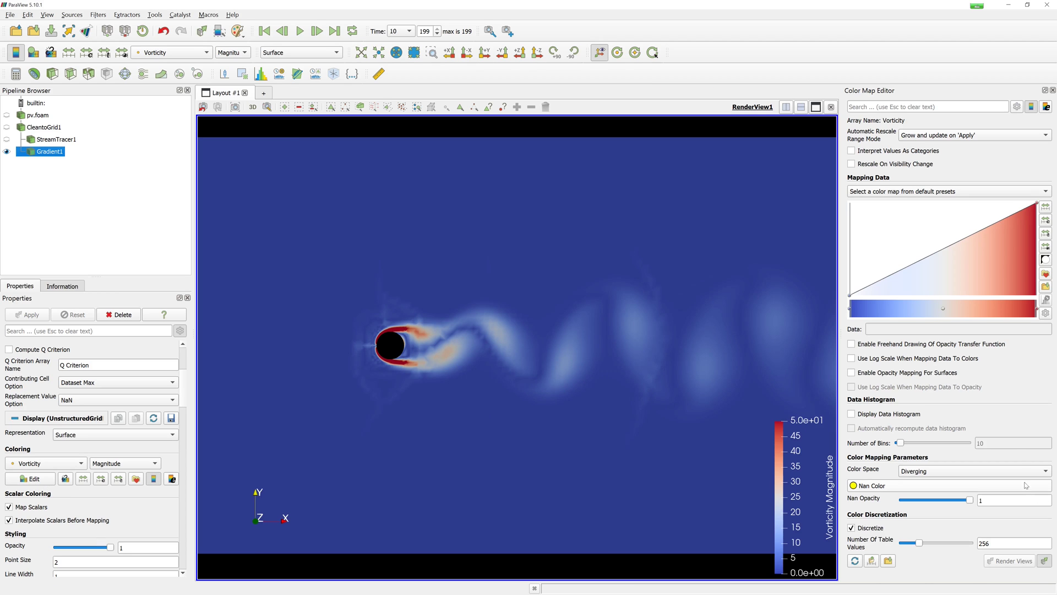
pyautogui.click(1031, 190)
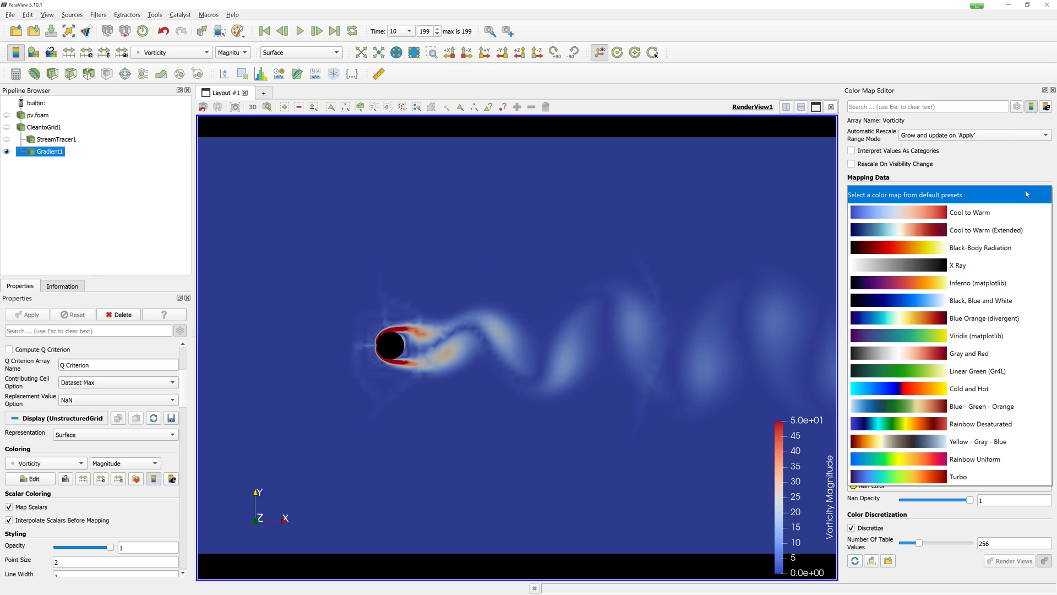
pyautogui.click(1004, 458)
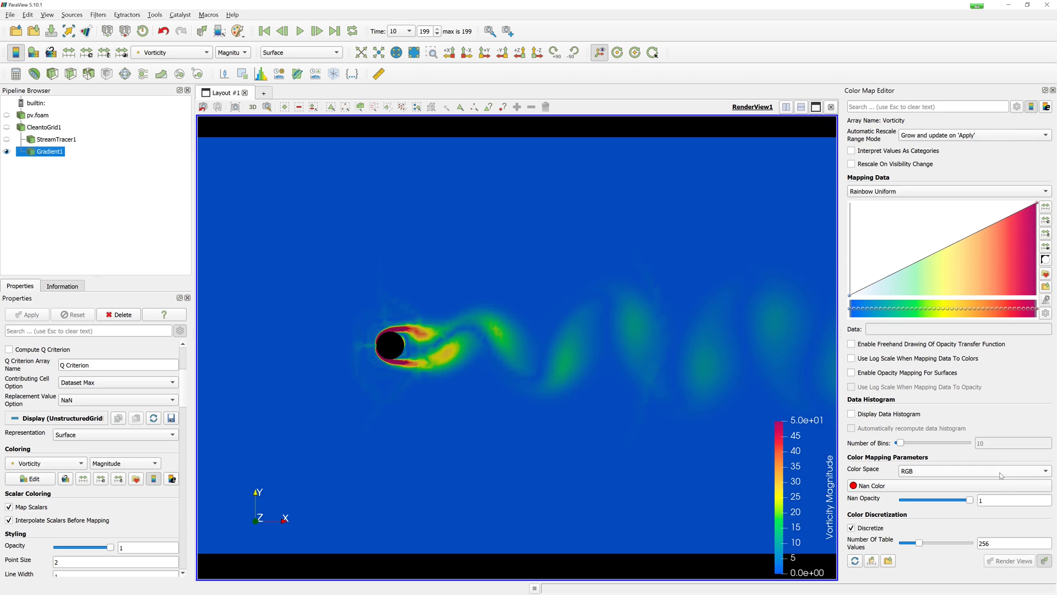
pyautogui.click(985, 472)
pyautogui.click(969, 528)
pyautogui.click(1052, 90)
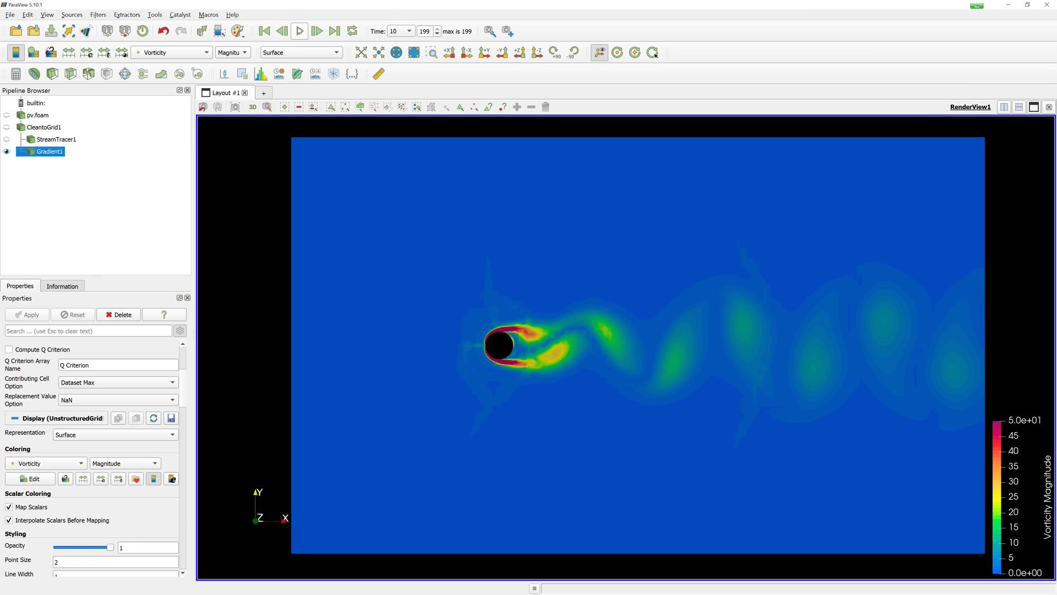
# Start the time animation of the stepped vorticity field
pyautogui.click(300, 32)
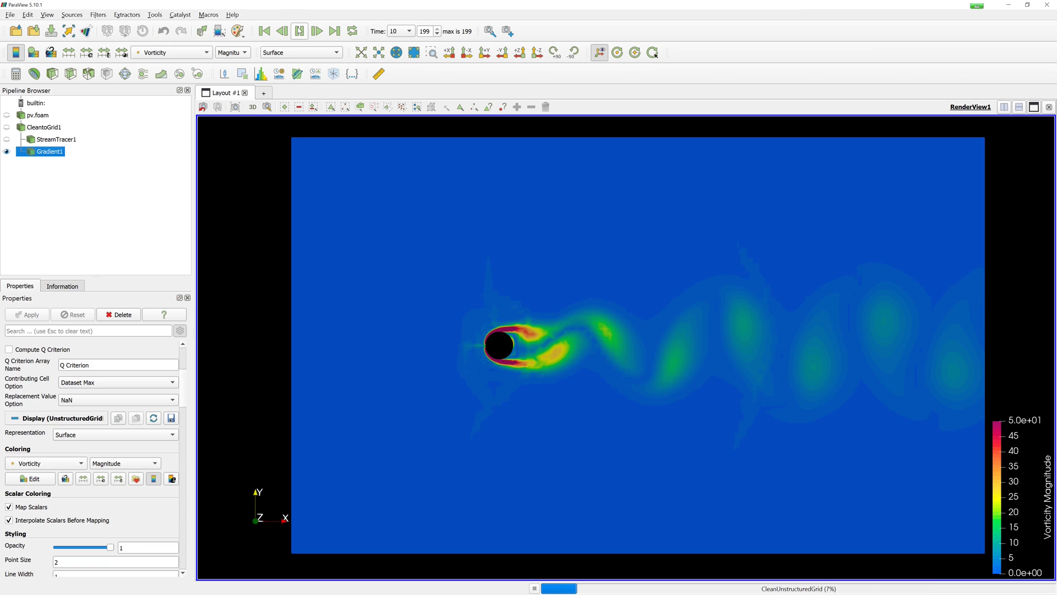